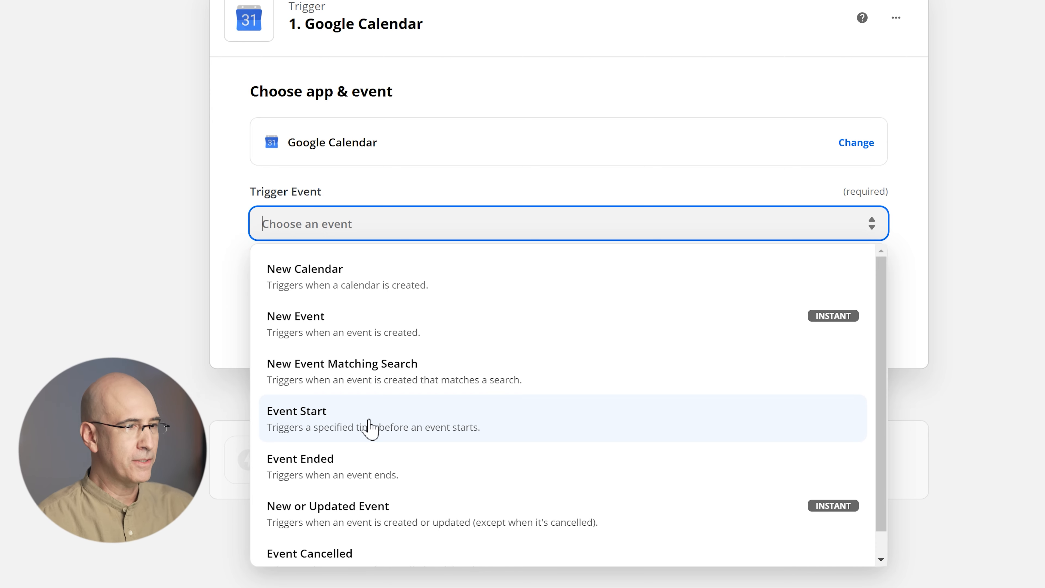
Set the Google Calendar trigger event to Event Start and choose the connected calendar account
left_click(369, 422)
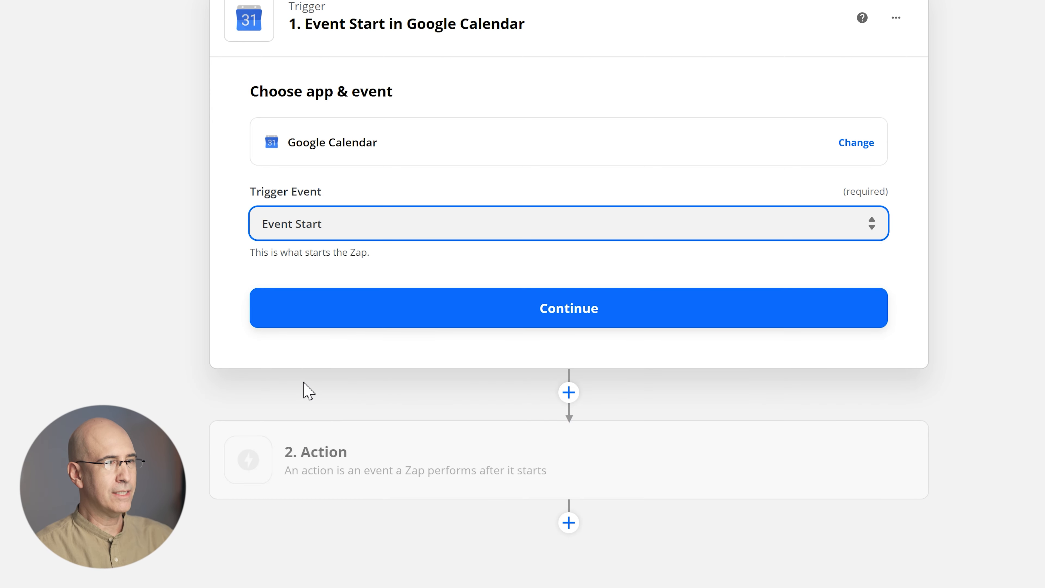
left_click(334, 309)
left_click(390, 202)
left_click(466, 273)
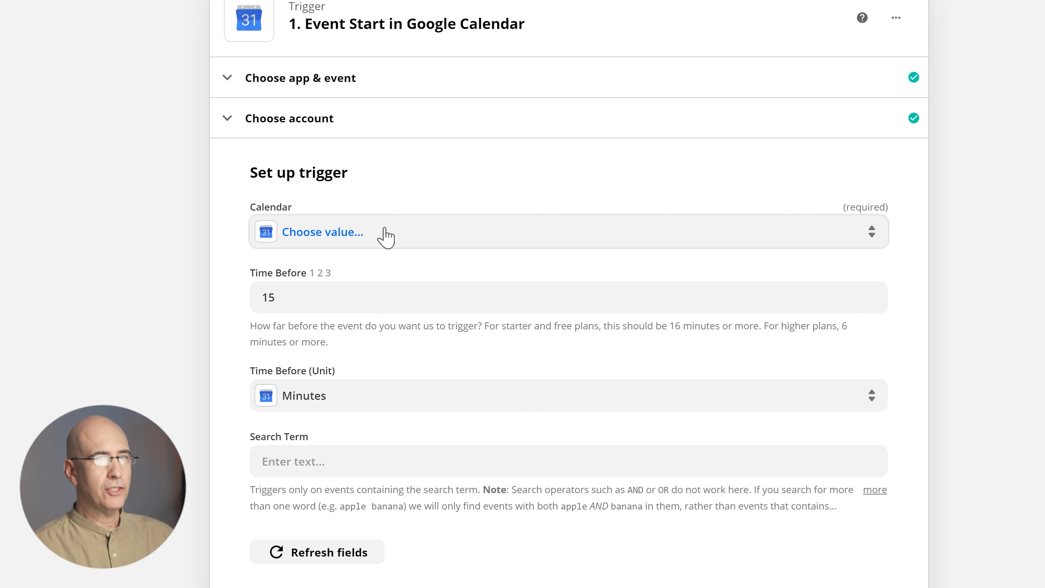
Set up the trigger on the MTPD calendar to fire 8 weeks before each event starts
left_click(385, 234)
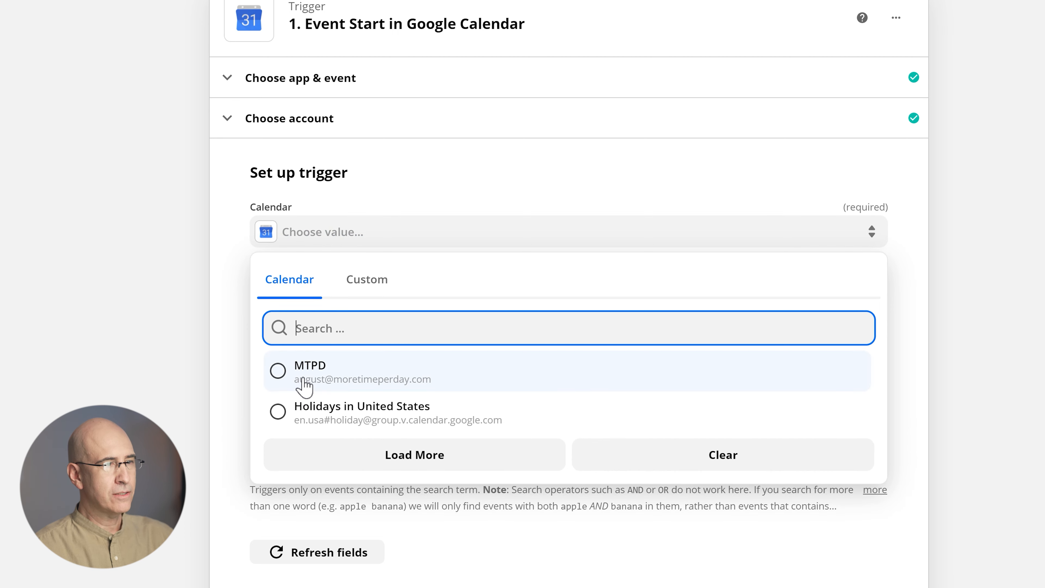
left_click(278, 370)
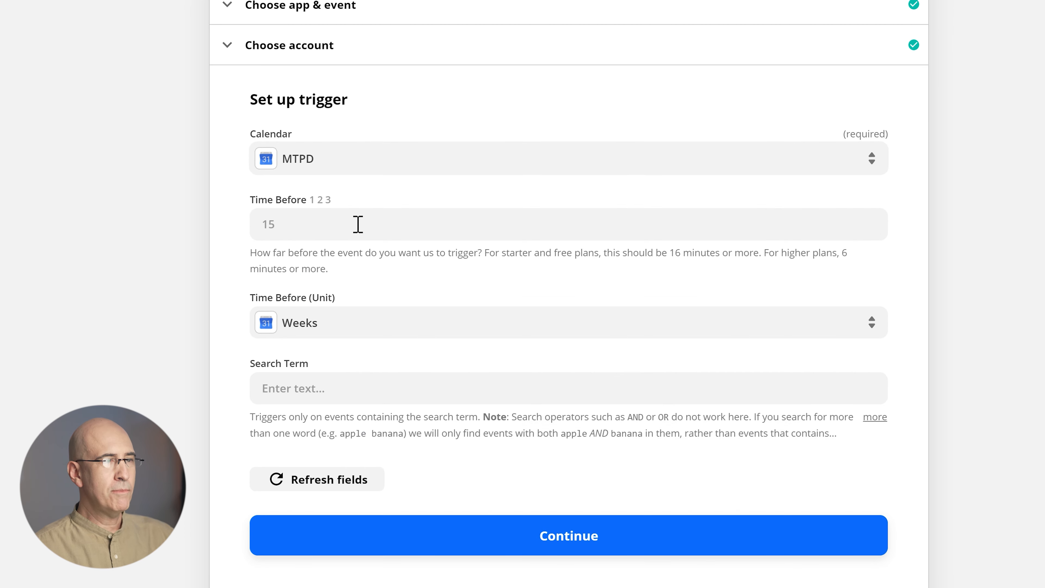
left_click(299, 336)
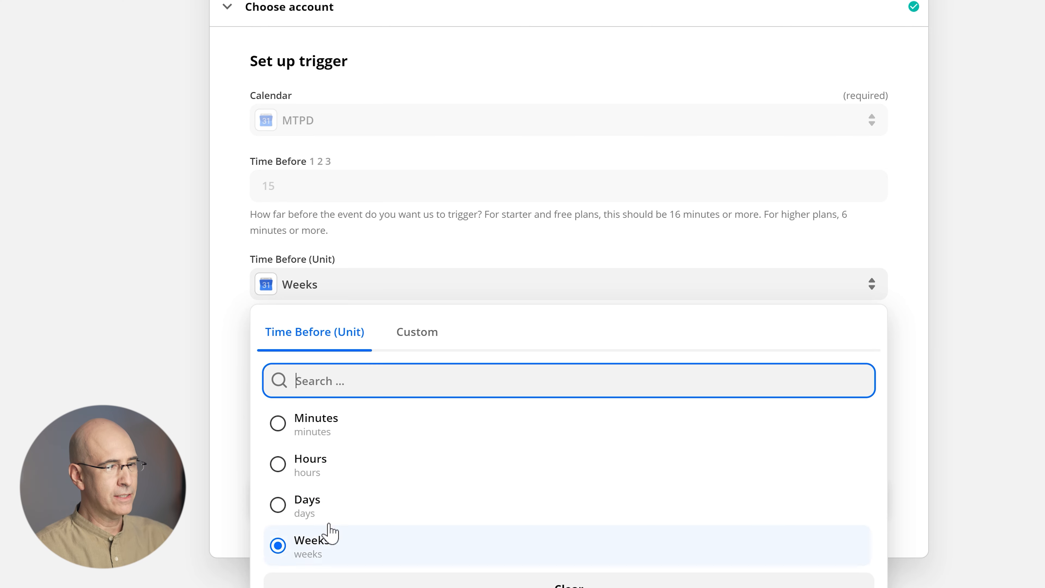
left_click(325, 547)
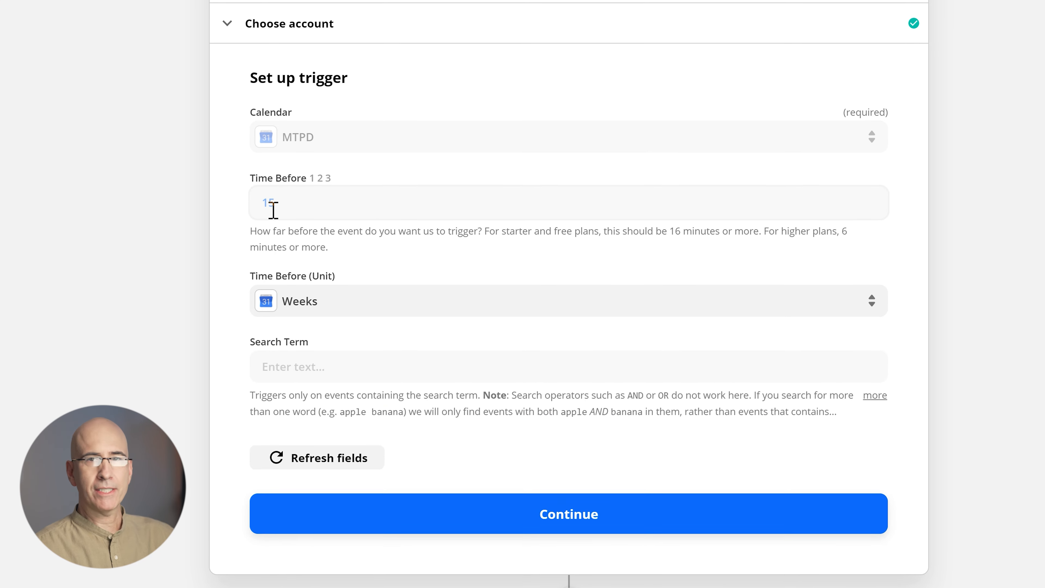
left_click(273, 195)
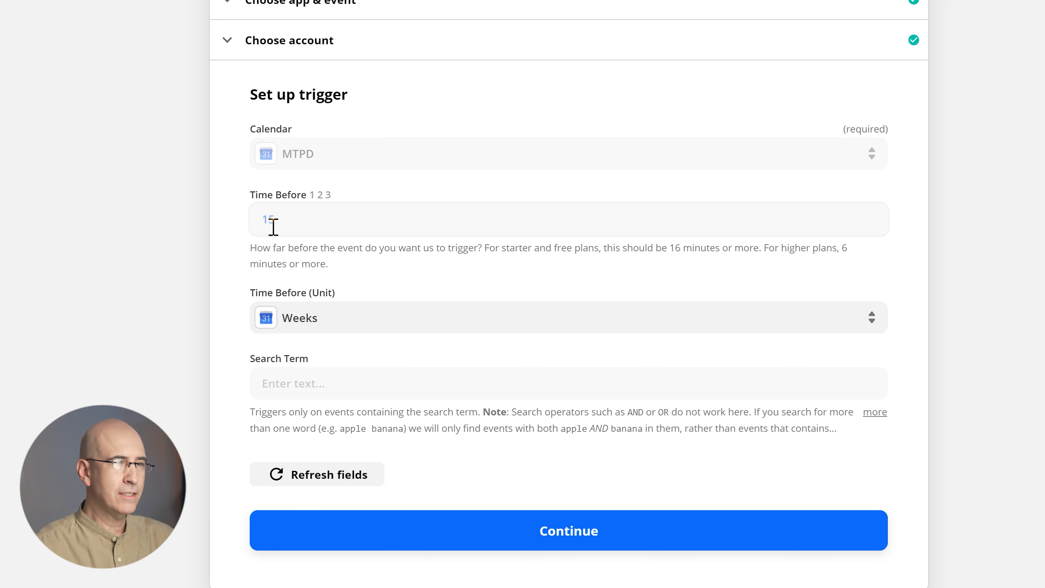
left_click(273, 227)
type("8")
left_click(157, 233)
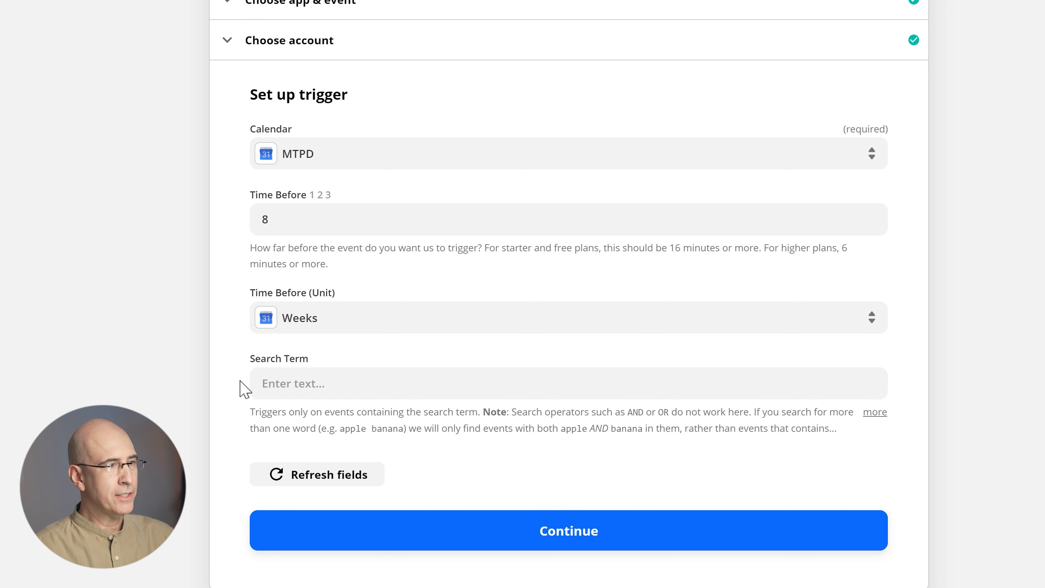
Finish the trigger setup, test it with a sample calendar event, and proceed to the action step
left_click(548, 536)
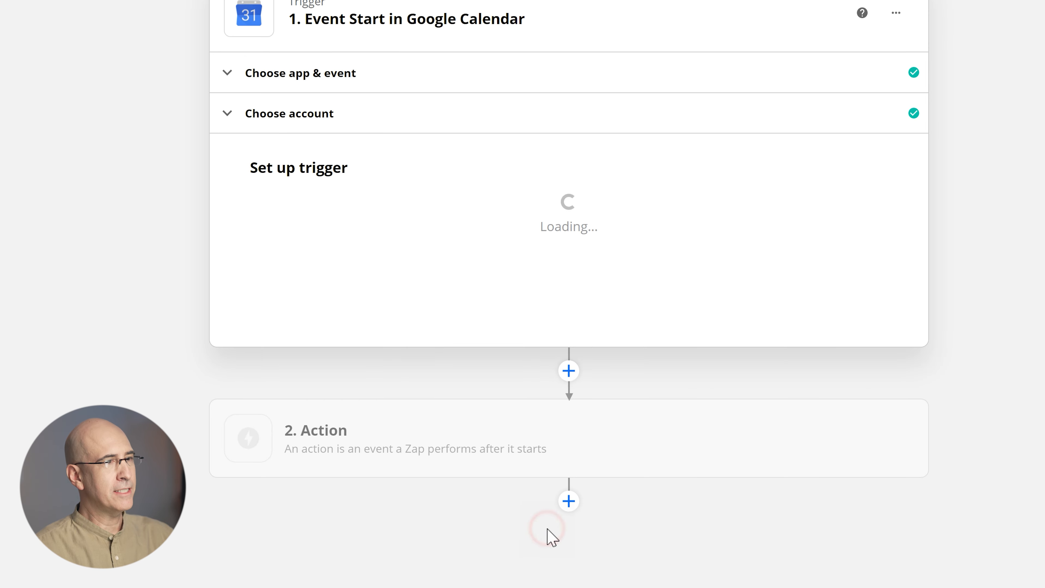
left_click(553, 474)
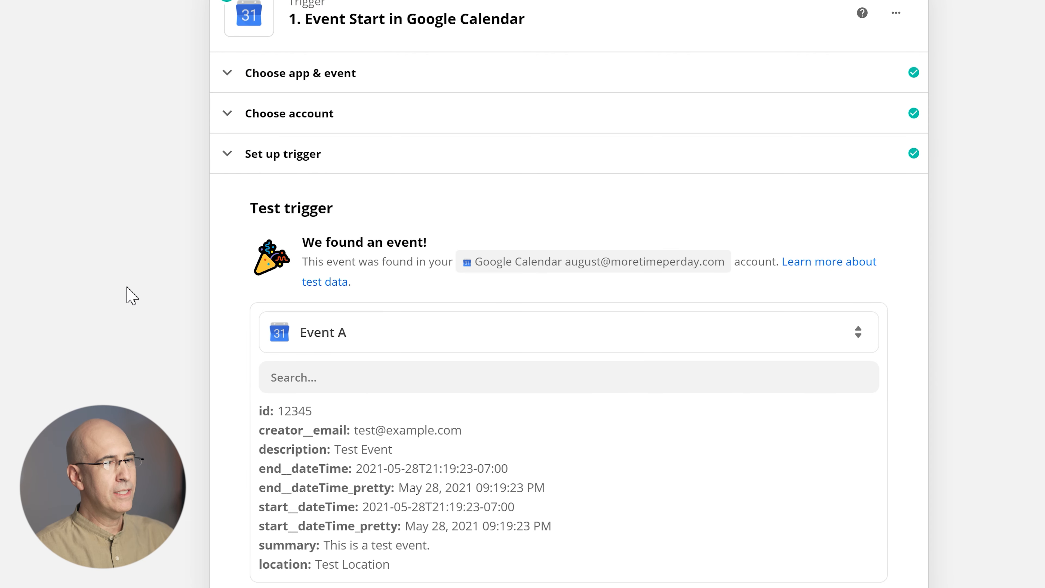
scroll(127, 287, "down", 1)
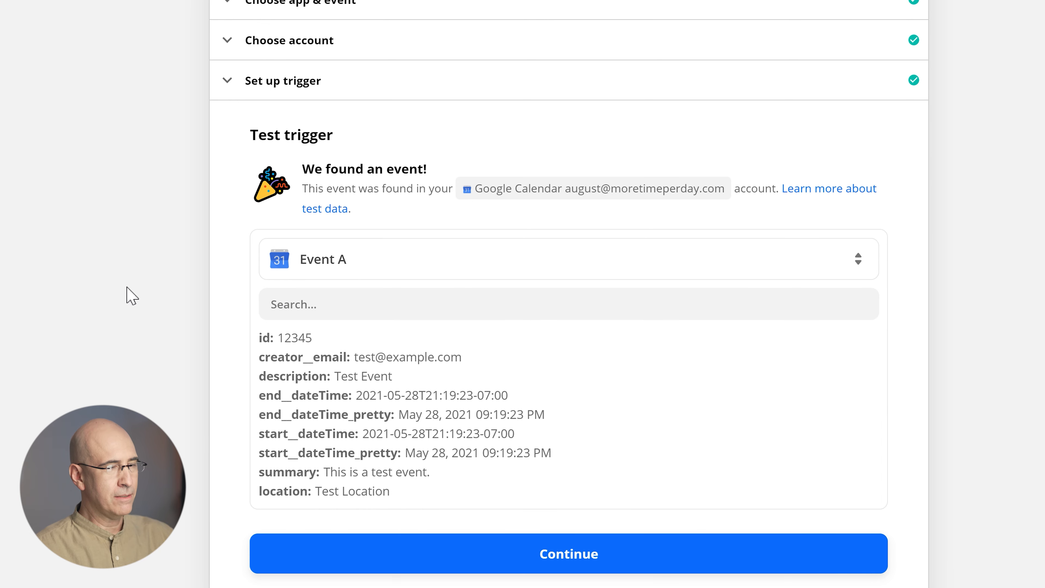
left_click(518, 553)
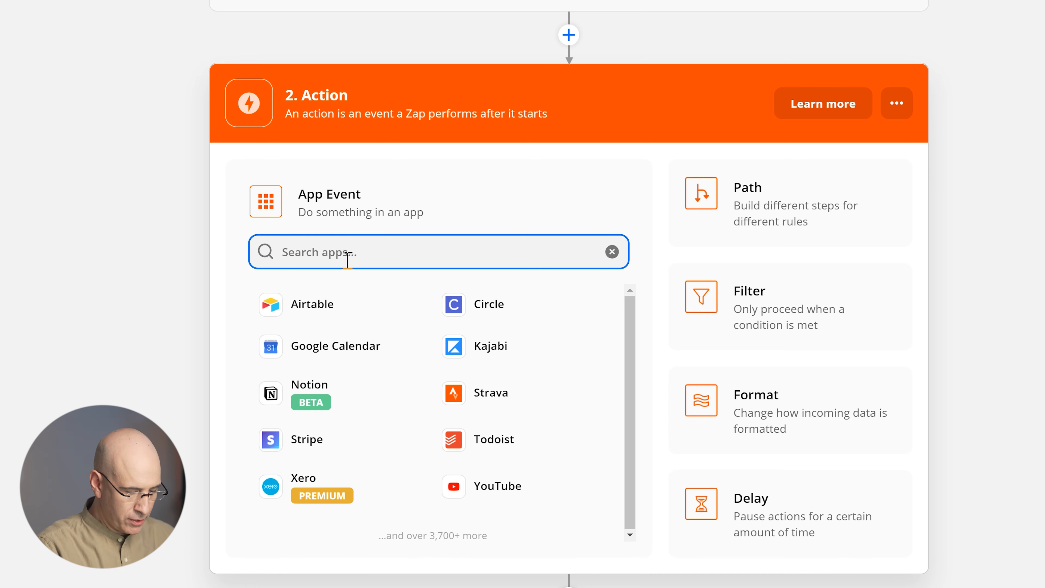
Choose Notion as the action app with Create Database Item as the action event
type("notion")
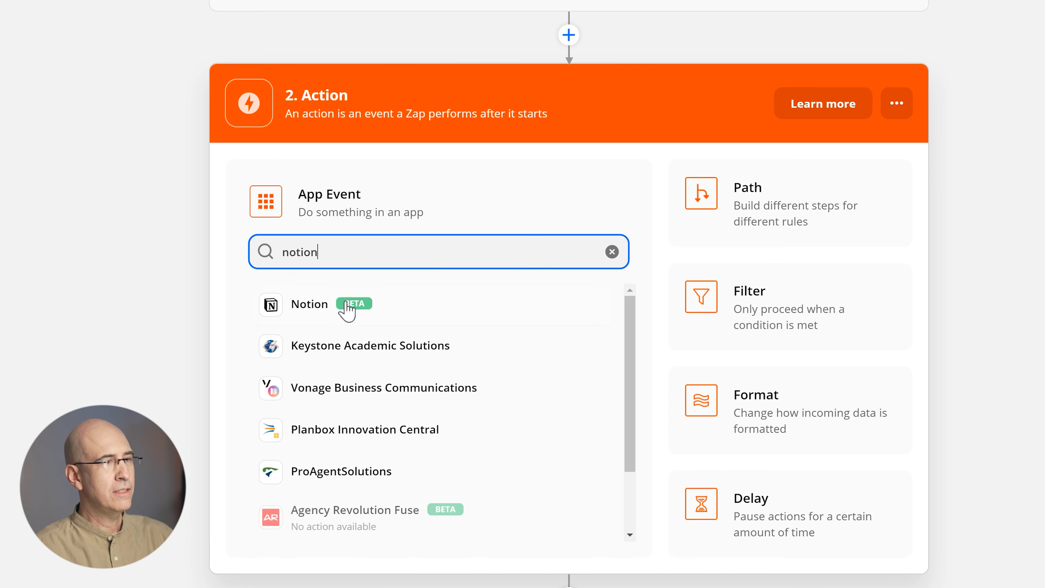
left_click(347, 311)
left_click(367, 349)
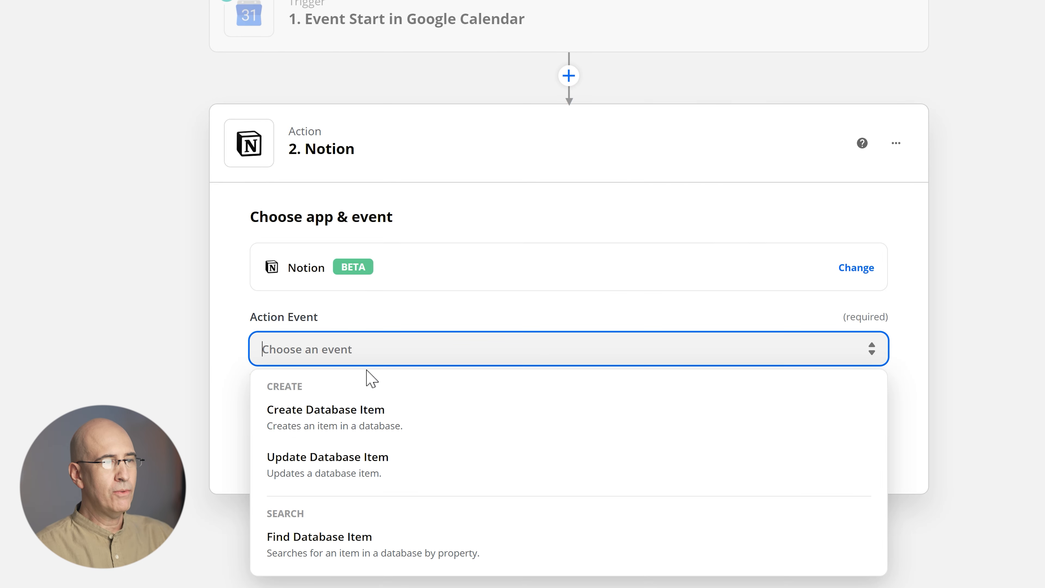
left_click(363, 409)
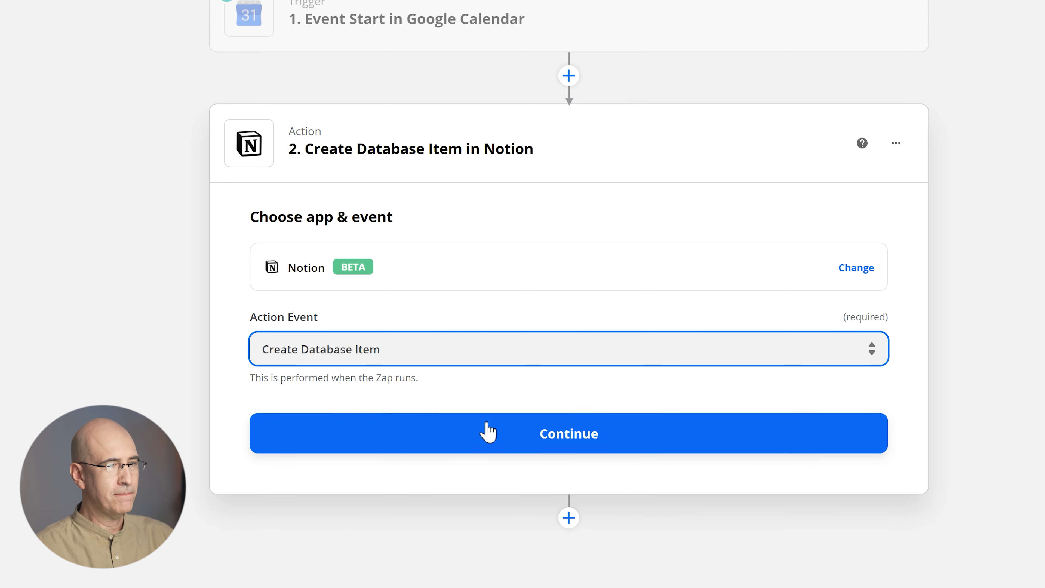
Connect the action to the existing Notion account and proceed to the action setup
left_click(488, 430)
left_click(395, 322)
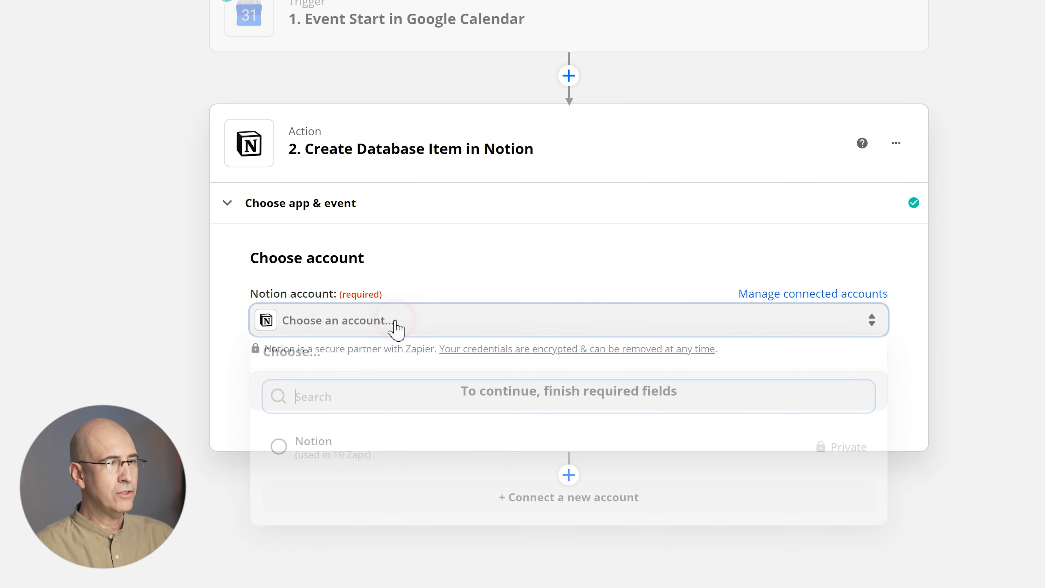
left_click(303, 457)
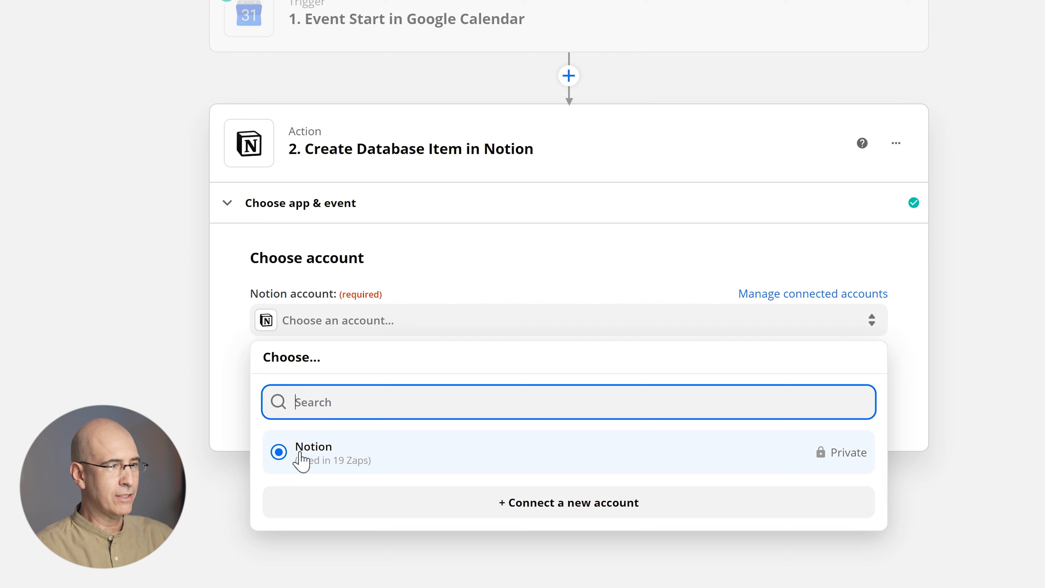
left_click(302, 457)
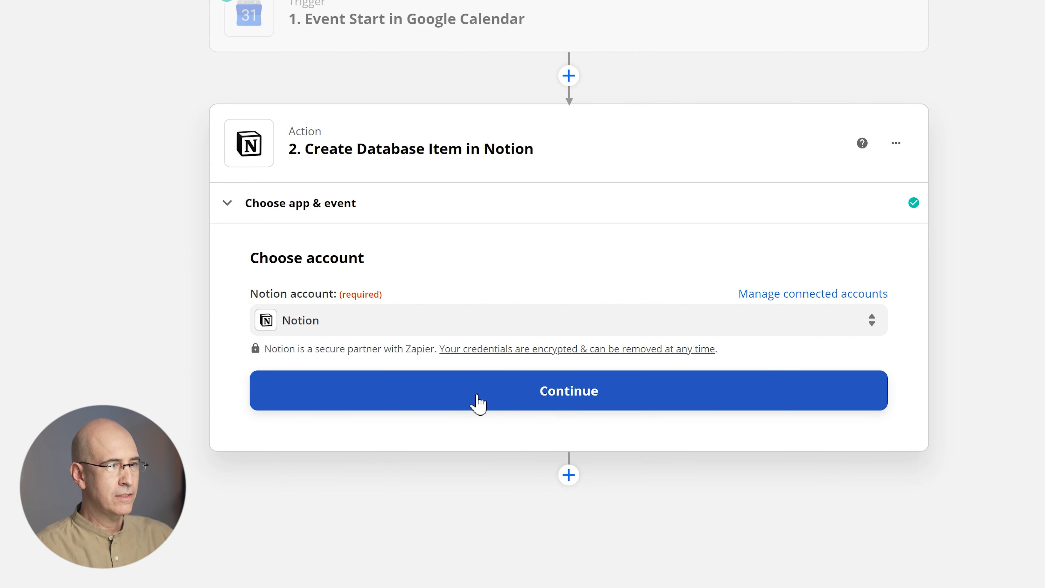
left_click(480, 403)
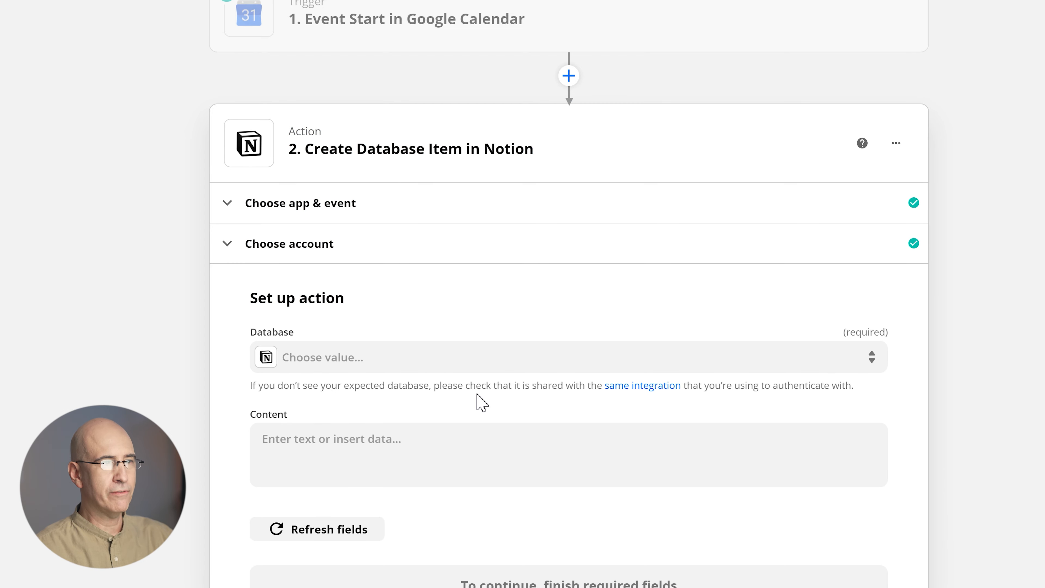
Select Action Items as the Notion database and reopen the action setup to access its property fields
scroll(176, 381, "down", 2)
scroll(176, 382, "up", 2)
left_click(351, 364)
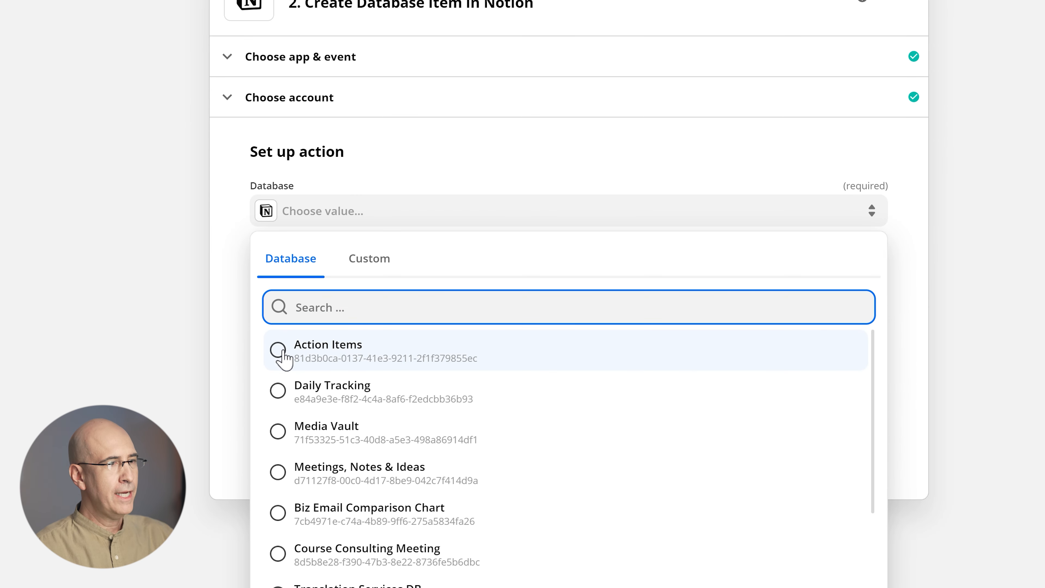
left_click(280, 355)
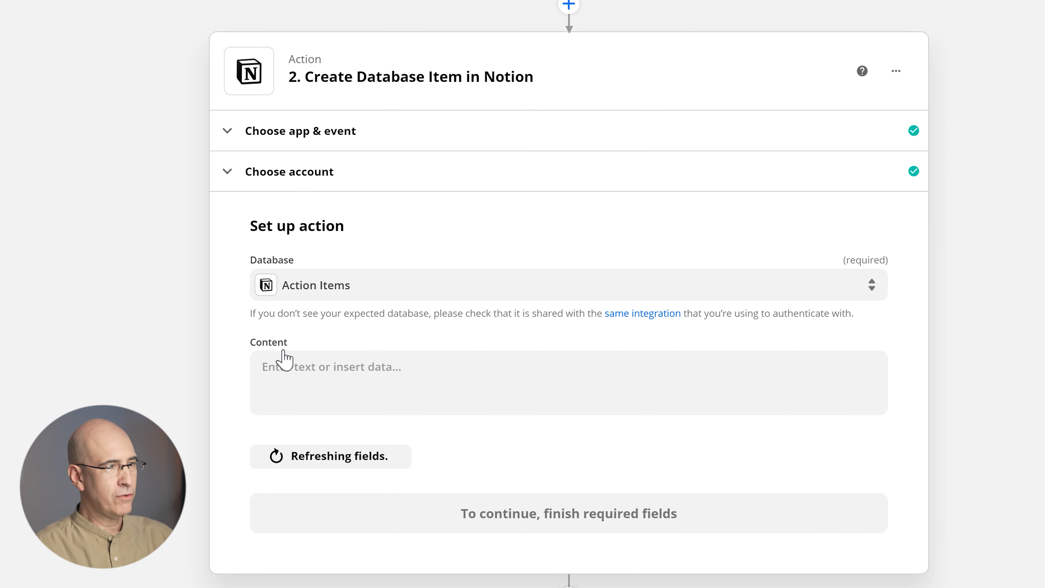
left_click(387, 513)
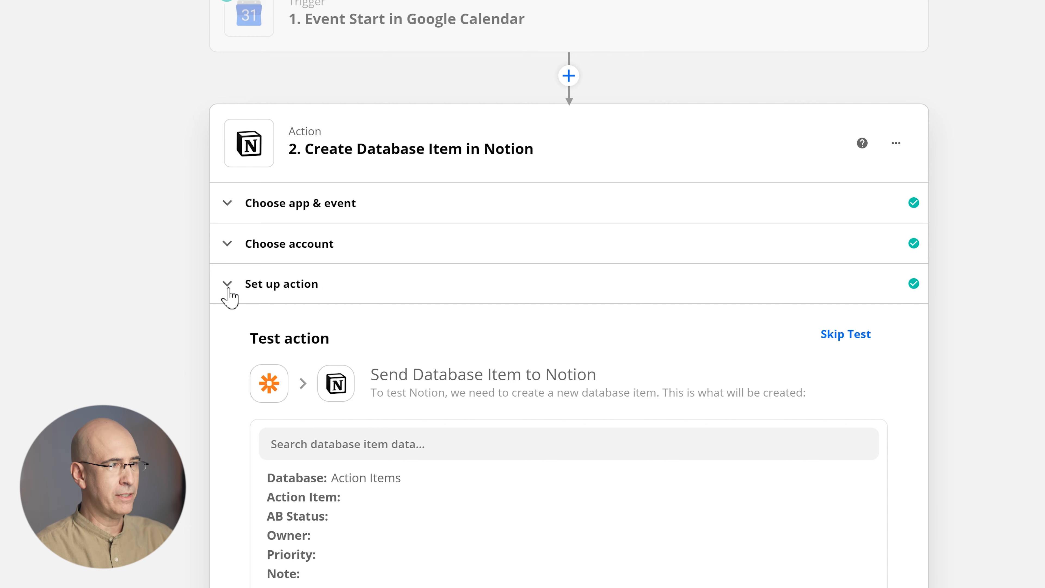
left_click(327, 286)
Fill the Action Item field with the Summary value from the Google Calendar event
scroll(128, 308, "down", 10)
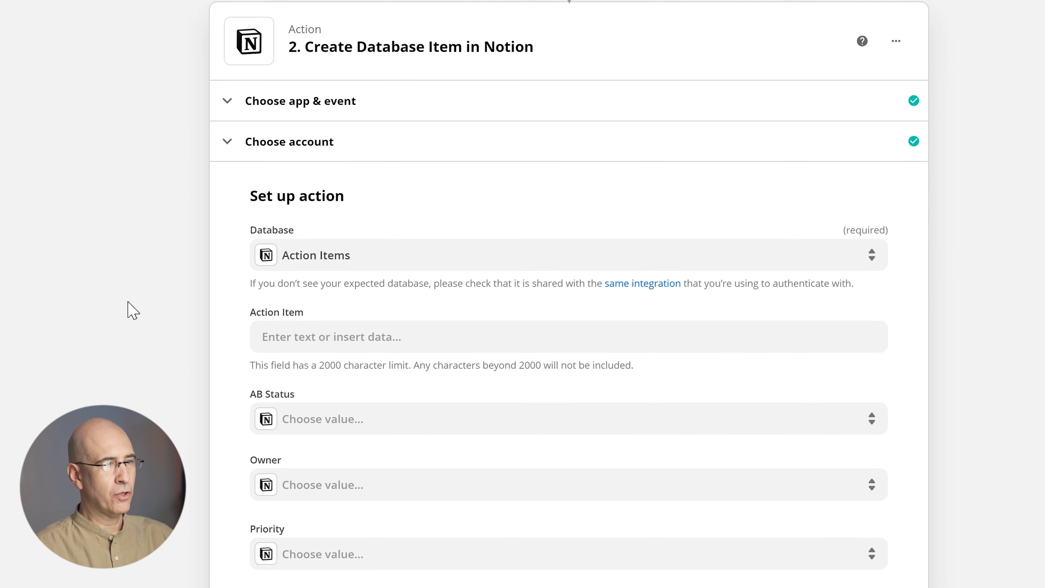
scroll(128, 308, "up", 6)
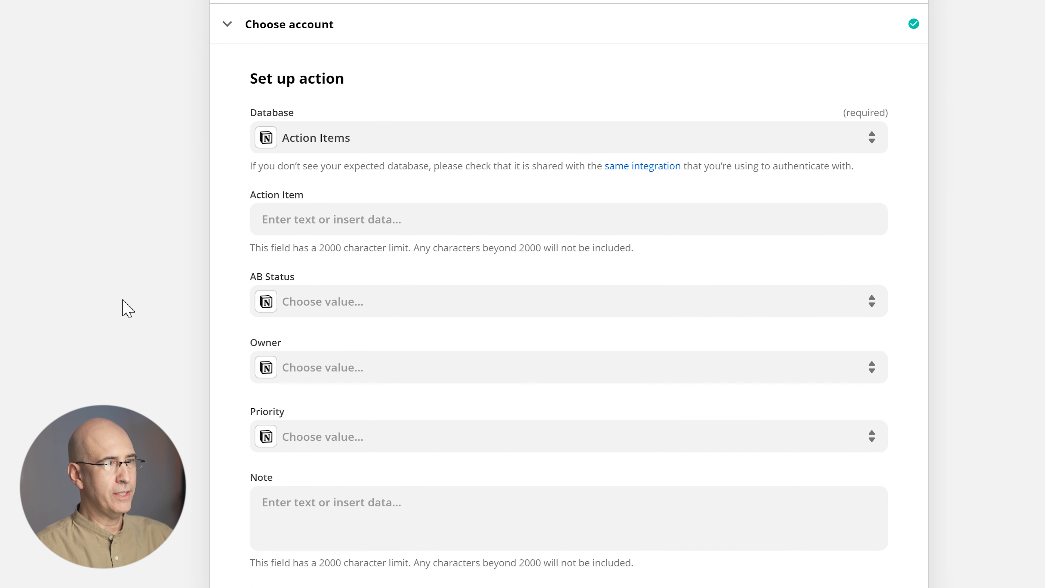
left_click(312, 221)
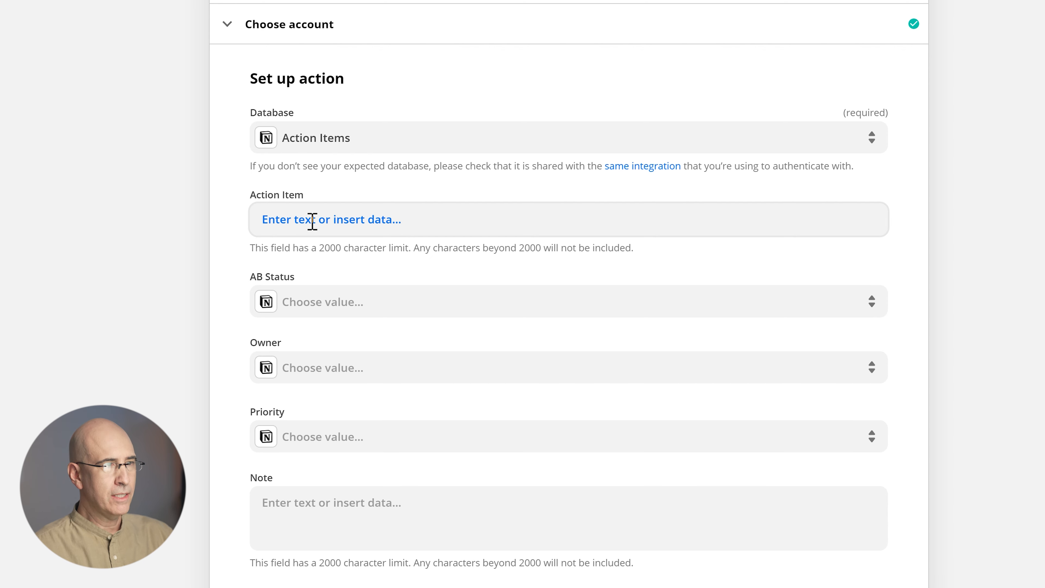
left_click(313, 221)
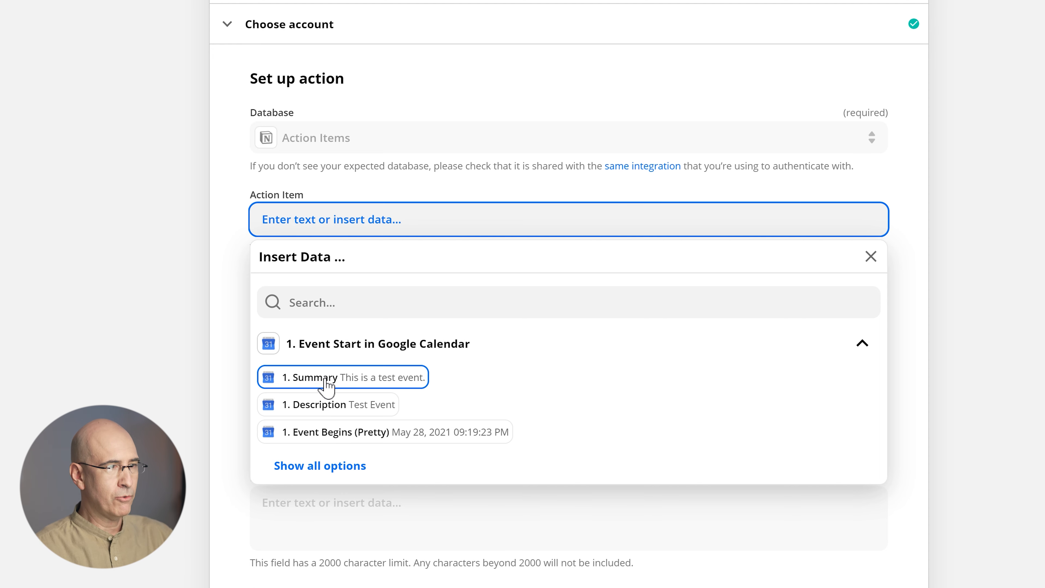
left_click(333, 377)
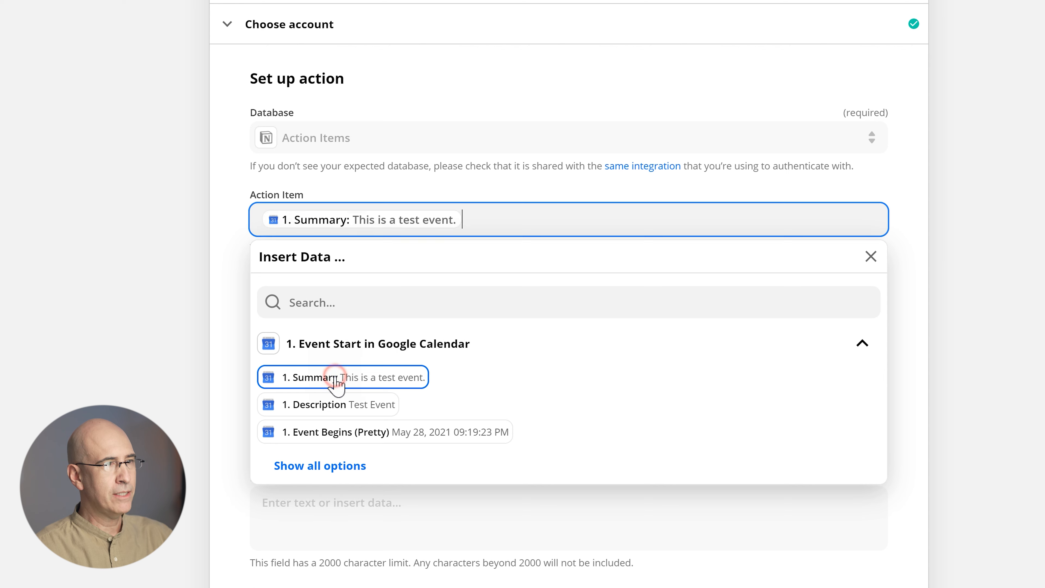
left_click(161, 212)
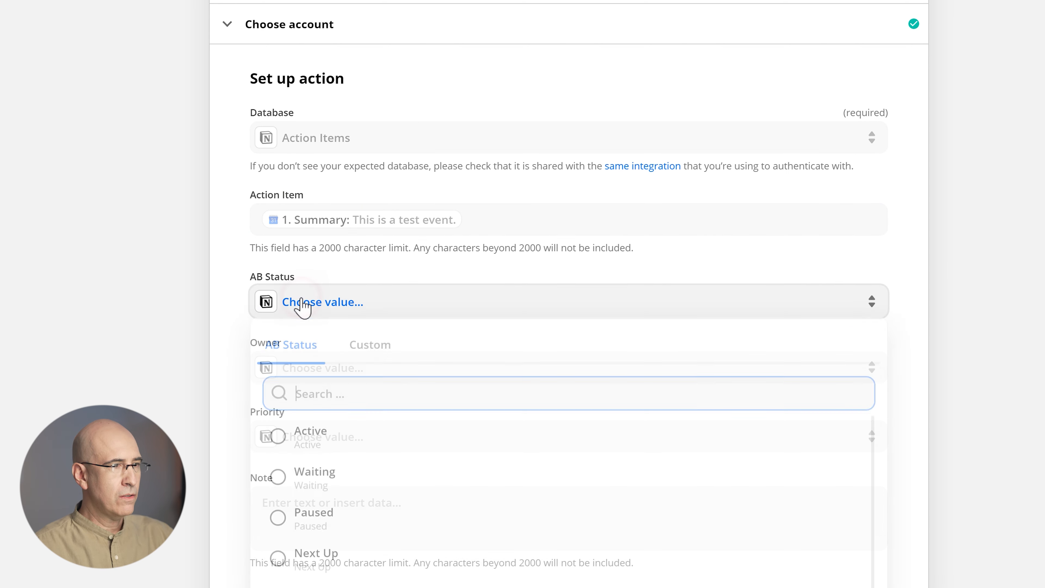
Set the new database item's AB Status to Active and its Priority to Scheduled
left_click(303, 307)
left_click(300, 437)
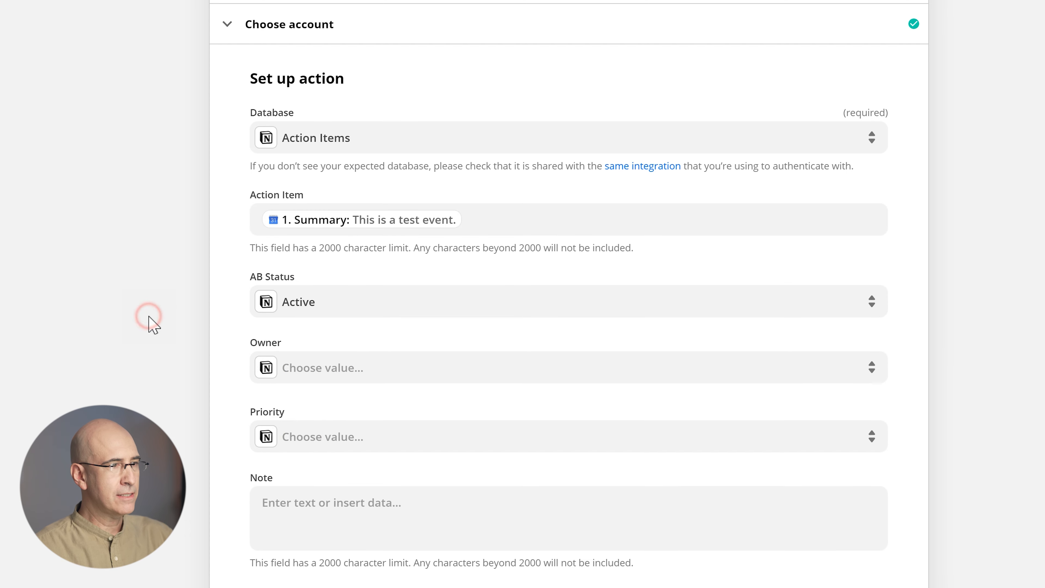
scroll(147, 319, "down", 2)
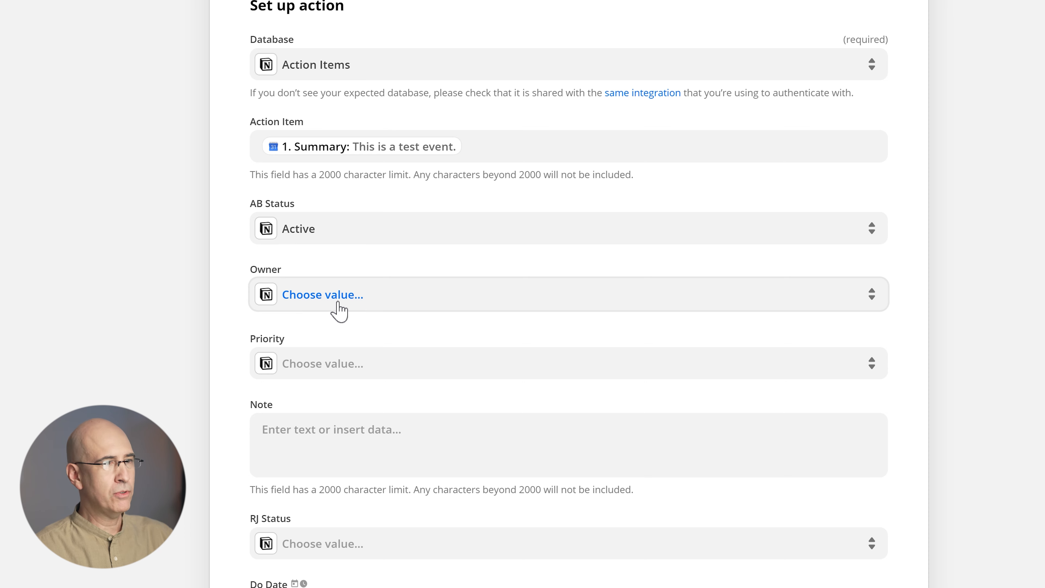
scroll(162, 297, "down", 4)
left_click(303, 217)
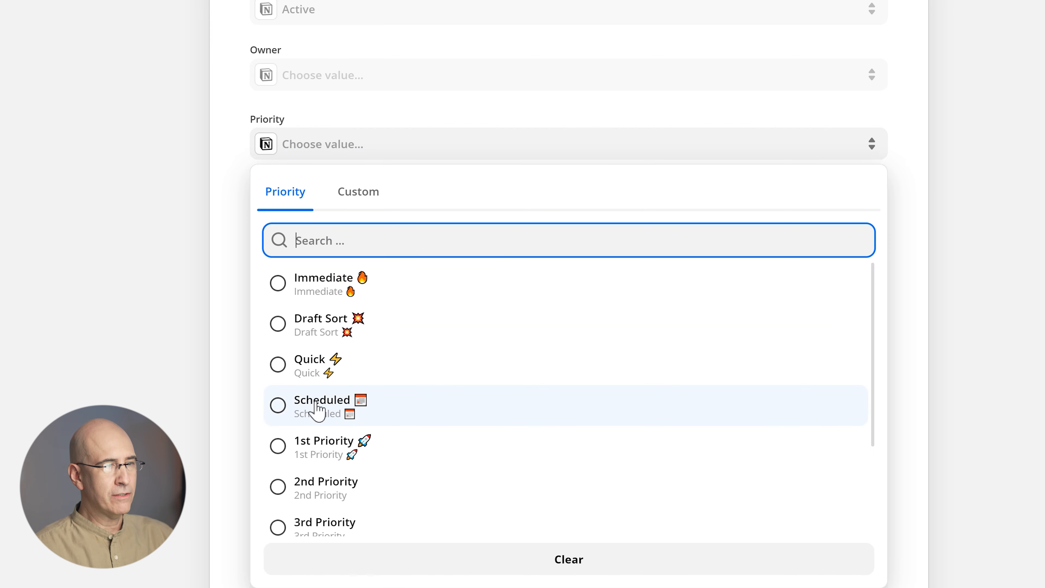
left_click(328, 413)
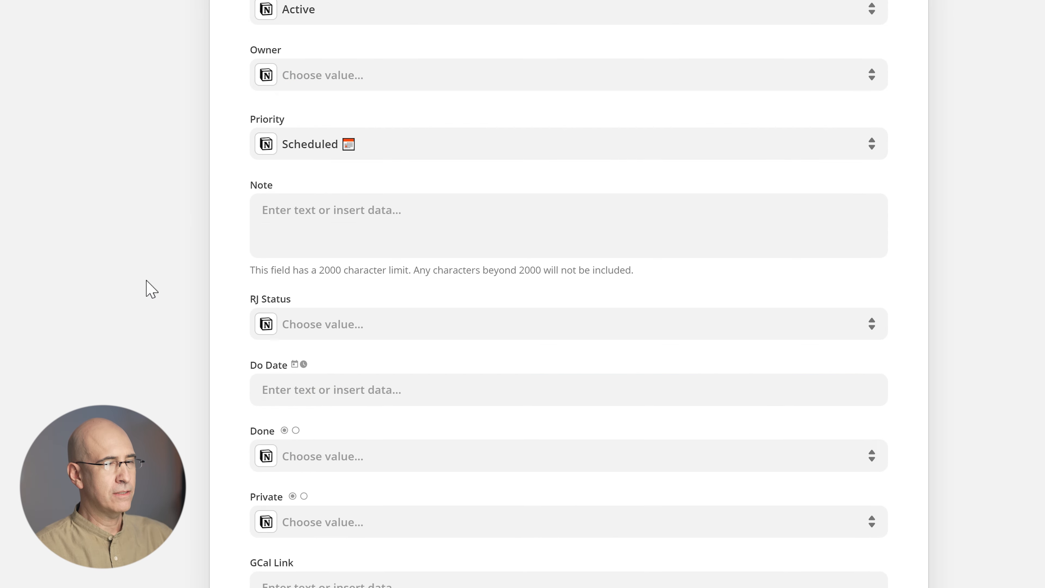
scroll(145, 287, "up", 2)
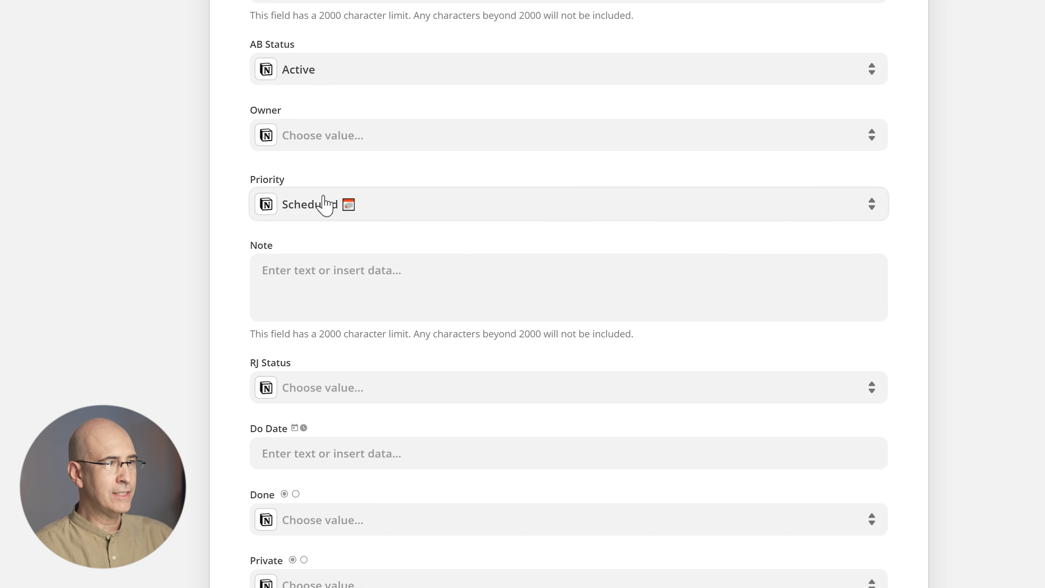
left_click(314, 205)
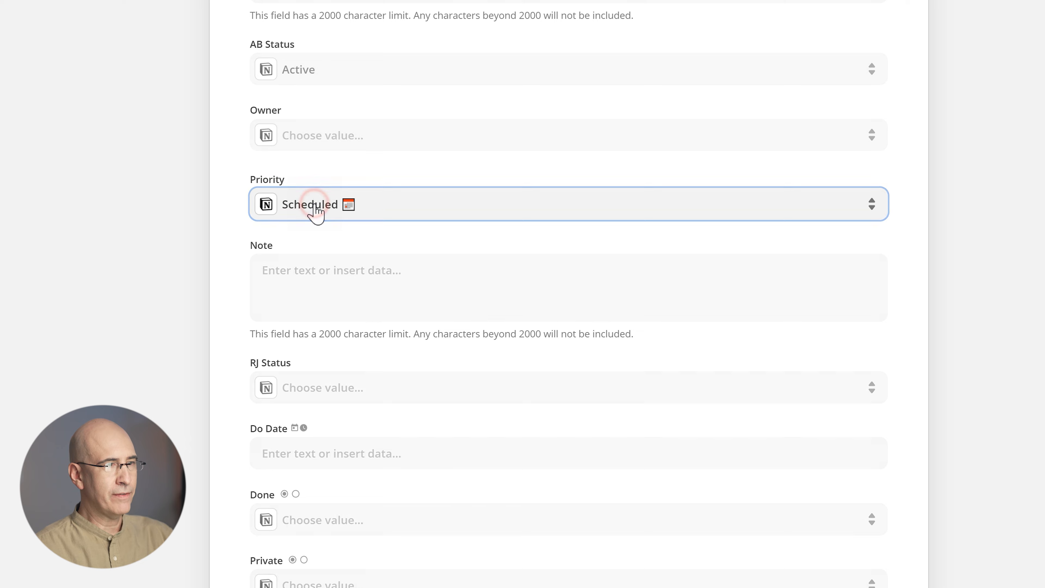
left_click(124, 222)
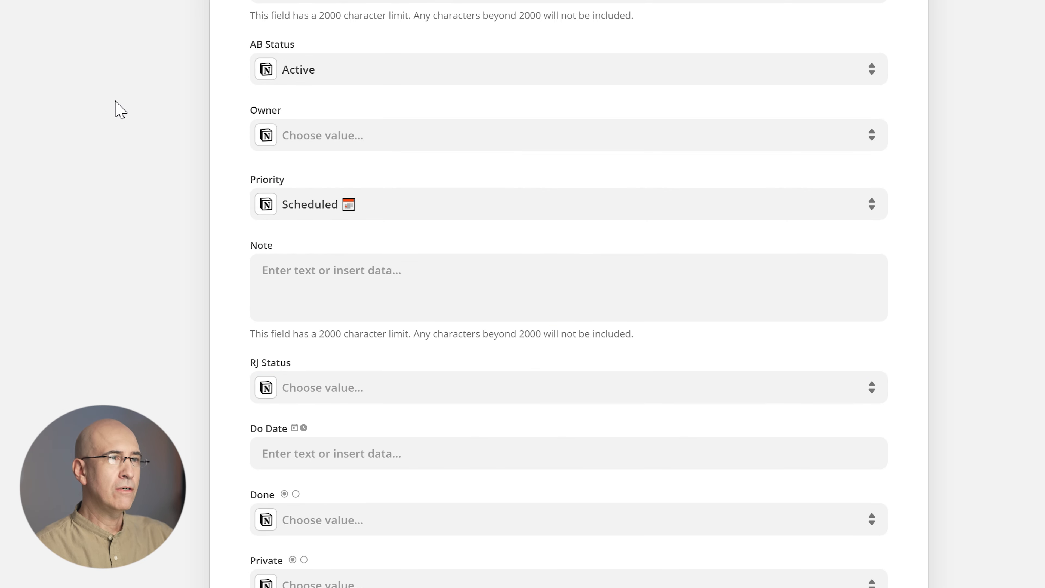
Fill the Do Date field with the Event Begins value from the Google Calendar event, not the pretty version
scroll(118, 109, "up", 10)
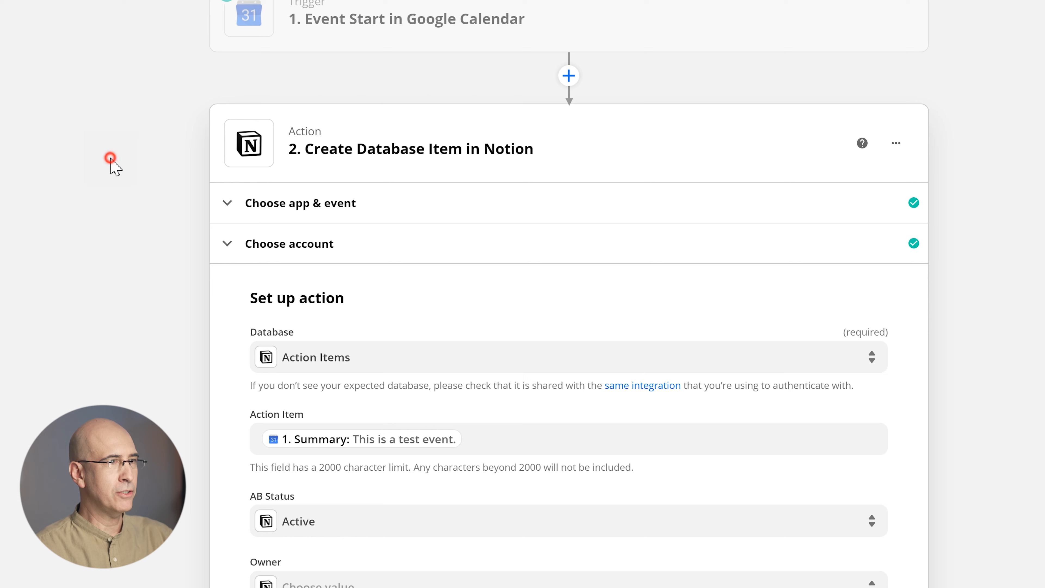
scroll(194, 320, "down", 15)
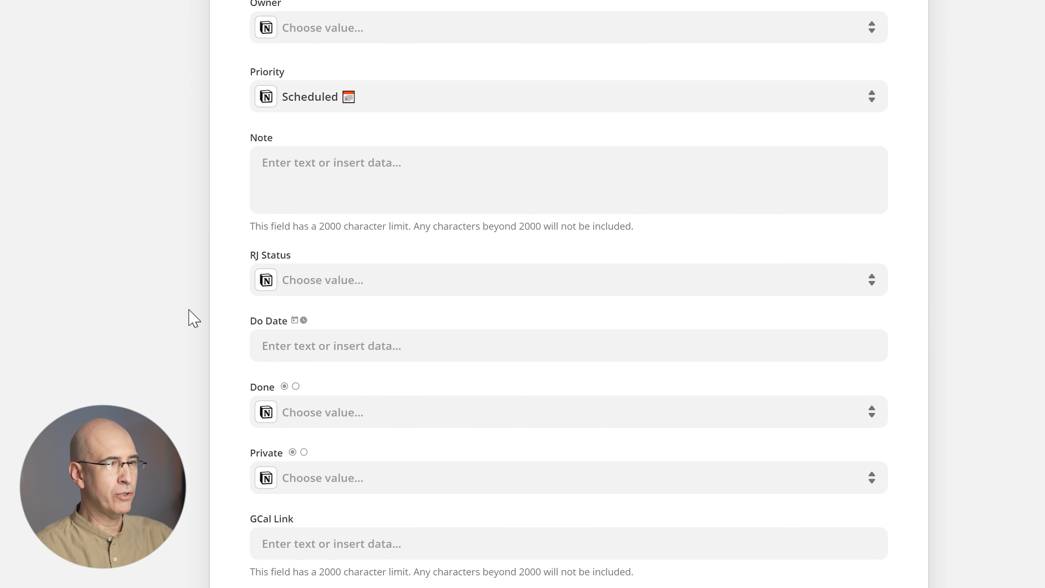
scroll(140, 320, "up", 6)
scroll(140, 320, "up", 3)
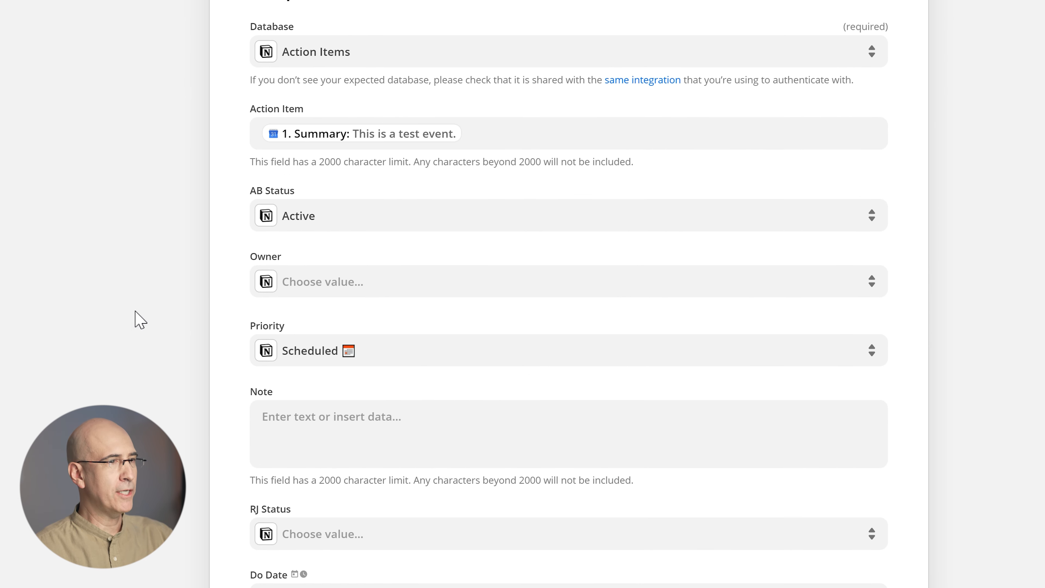
scroll(140, 320, "down", 7)
scroll(158, 255, "down", 2)
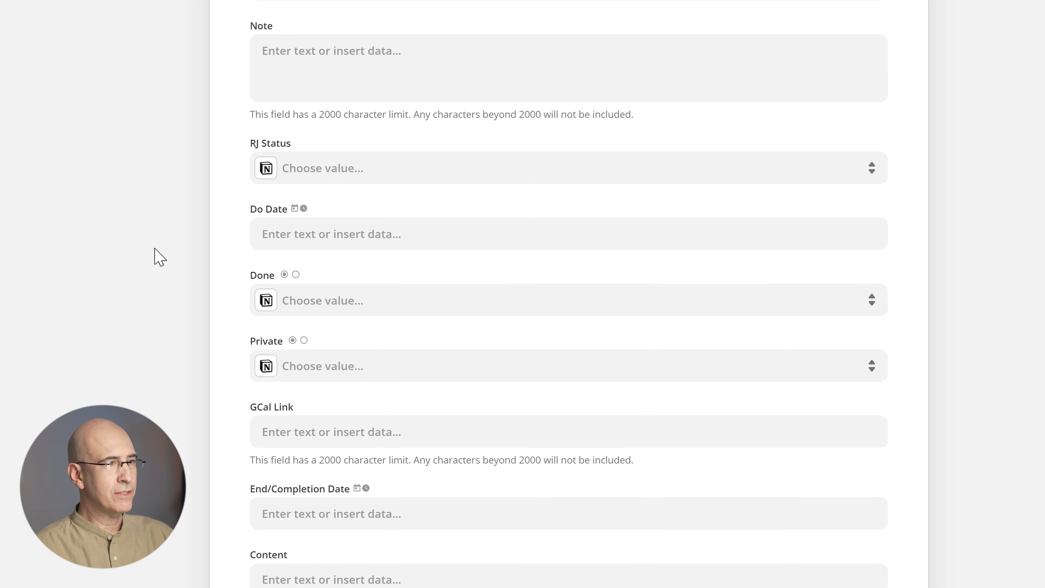
left_click(335, 229)
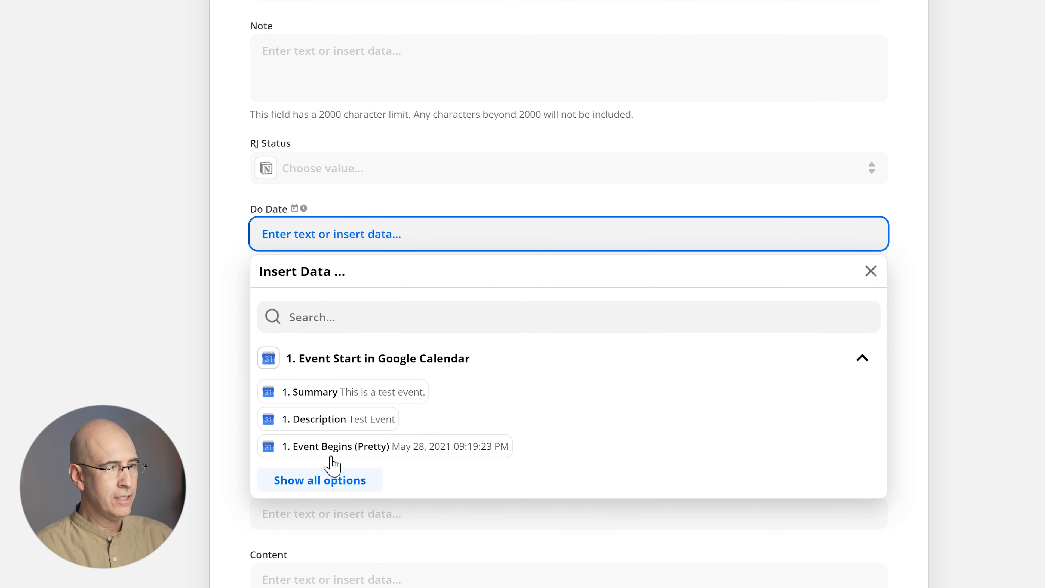
left_click(334, 481)
scroll(345, 434, "down", 3)
scroll(345, 434, "up", 3)
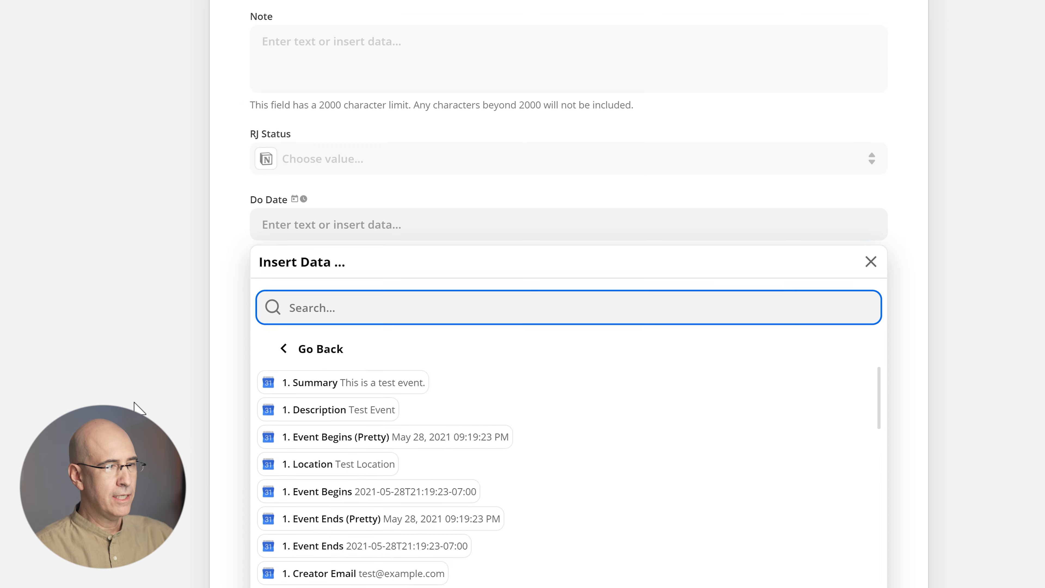
scroll(136, 407, "down", 3)
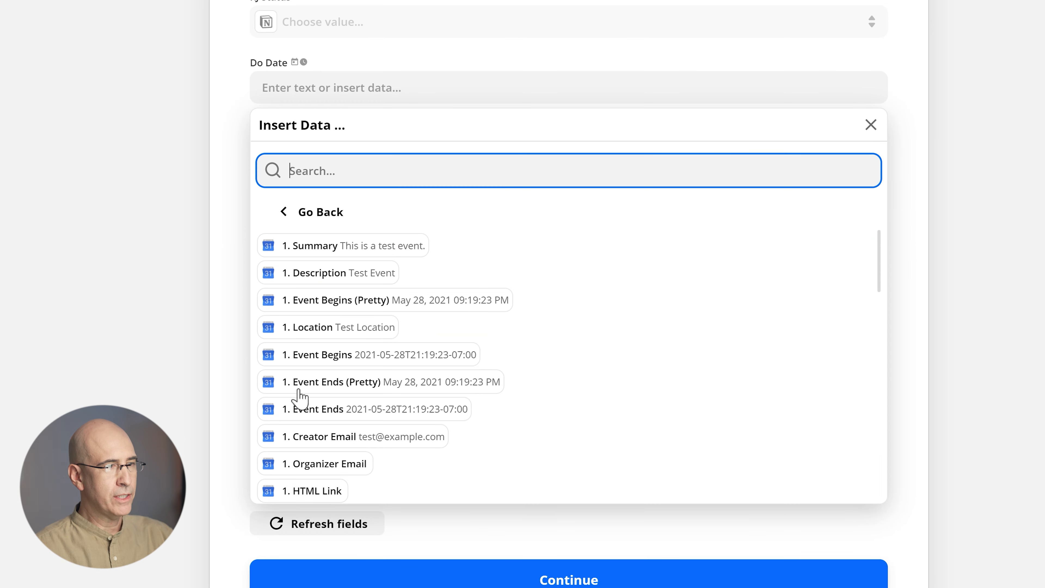
left_click(378, 356)
left_click(123, 234)
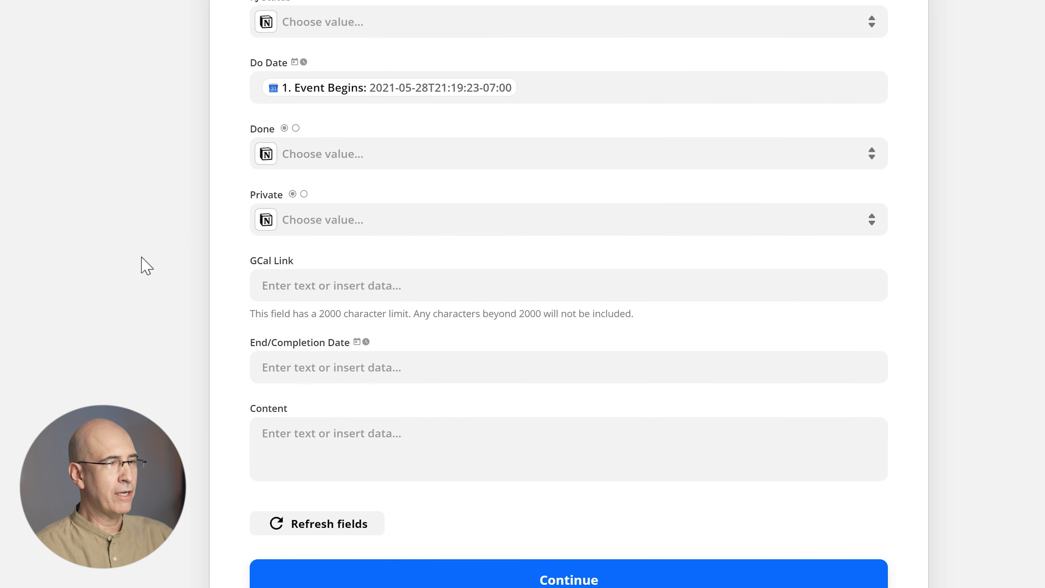
Fill the GCal Link field with the HTML Link value from the Google Calendar event
left_click(317, 284)
left_click(313, 532)
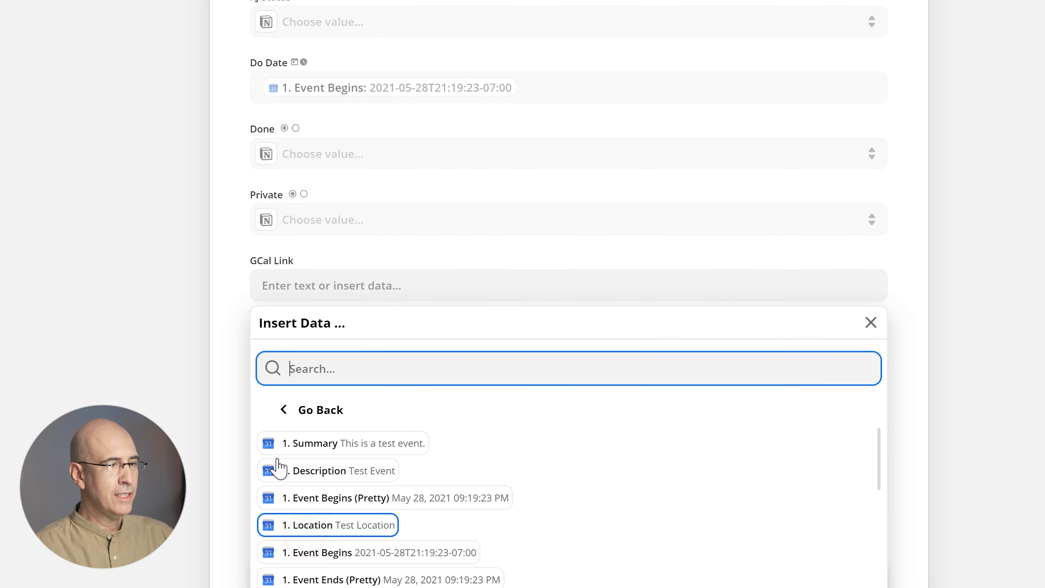
scroll(189, 424, "down", 2)
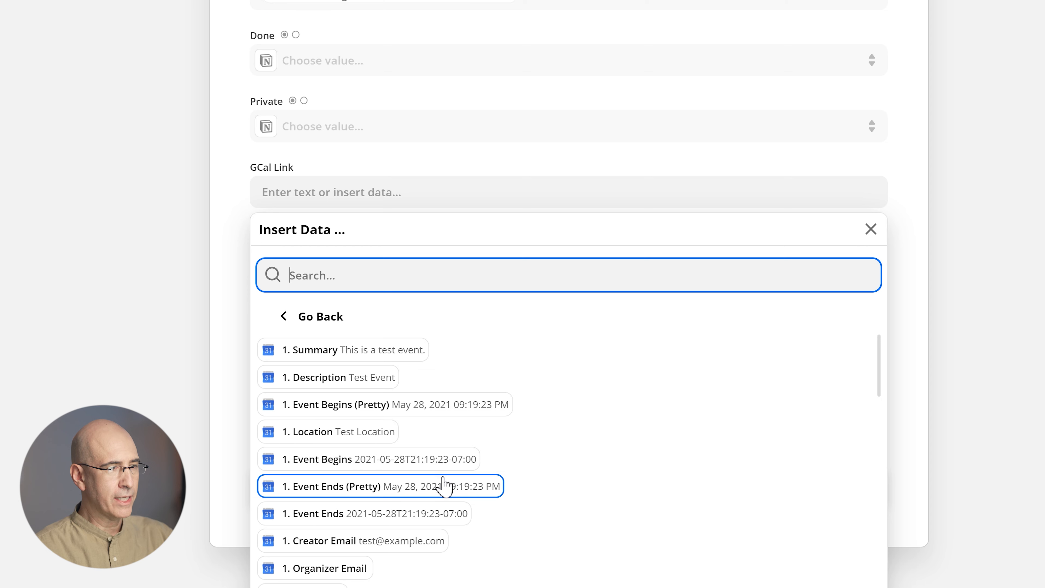
scroll(346, 418, "down", 2)
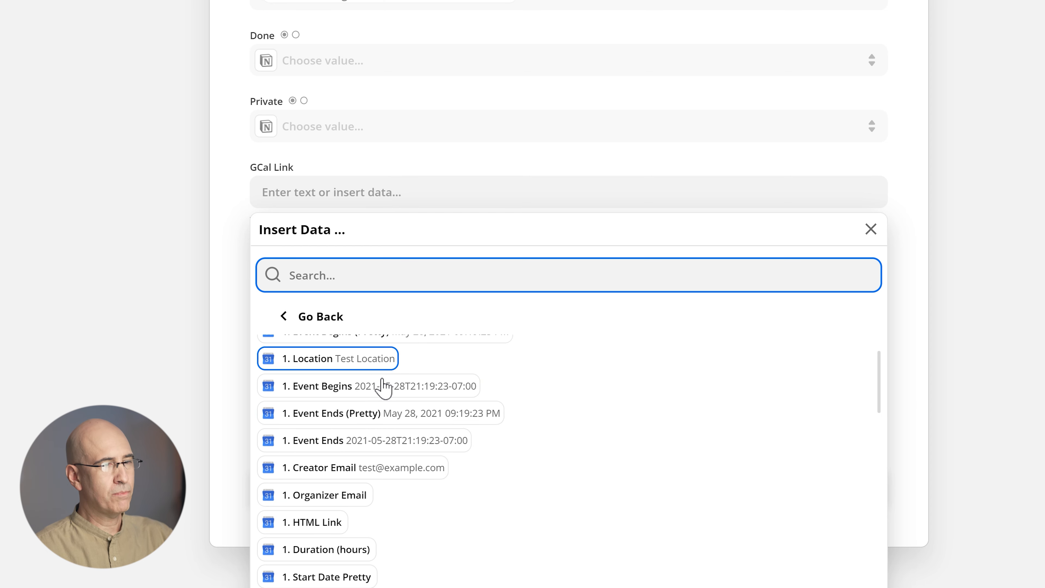
scroll(383, 387, "down", 2)
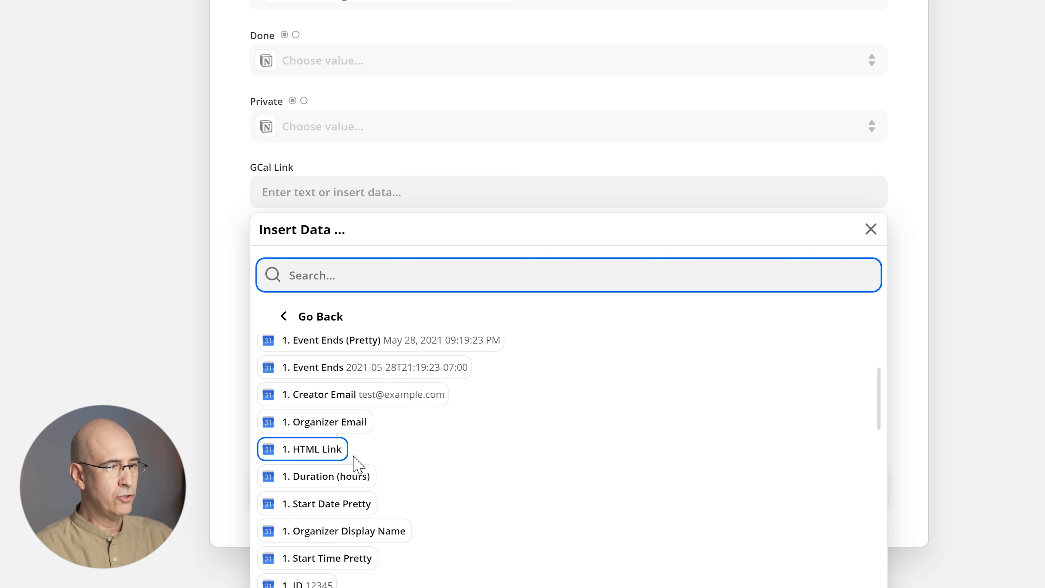
left_click(320, 449)
left_click(102, 317)
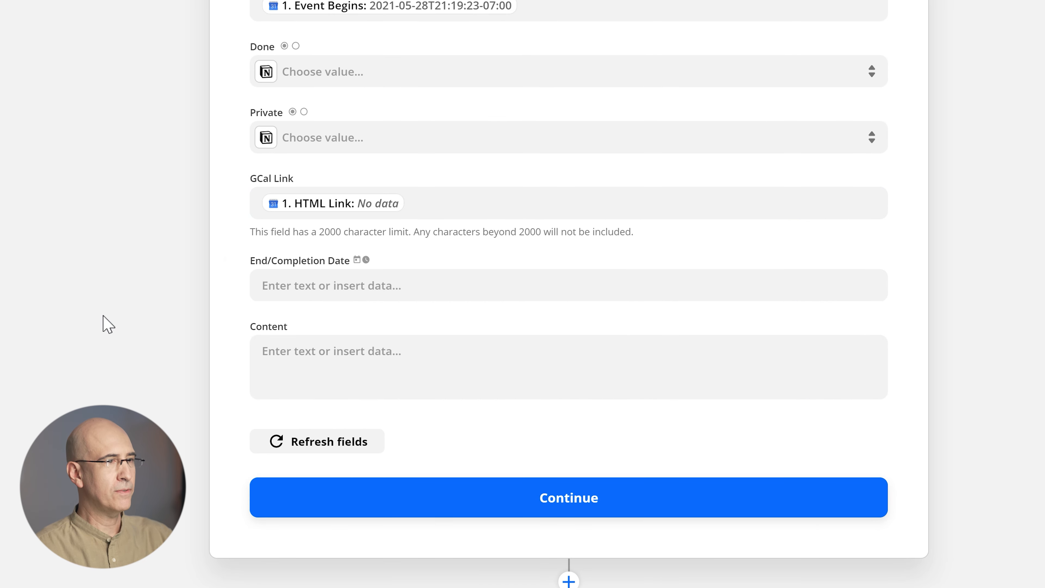
Fill the End/Completion Date field with the Event Ends value from the Google Calendar event
left_click(302, 283)
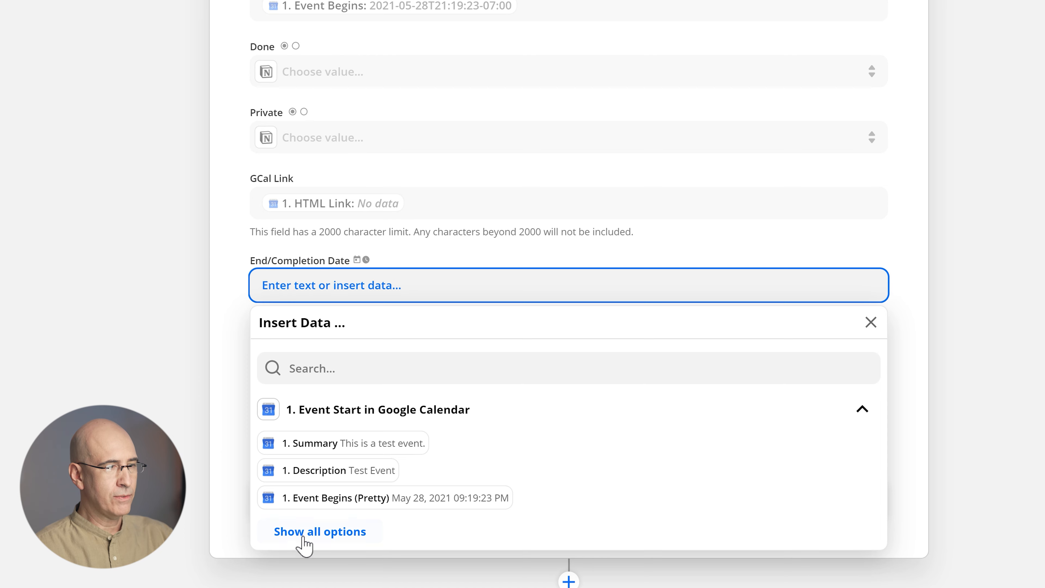
left_click(302, 535)
scroll(149, 401, "down", 2)
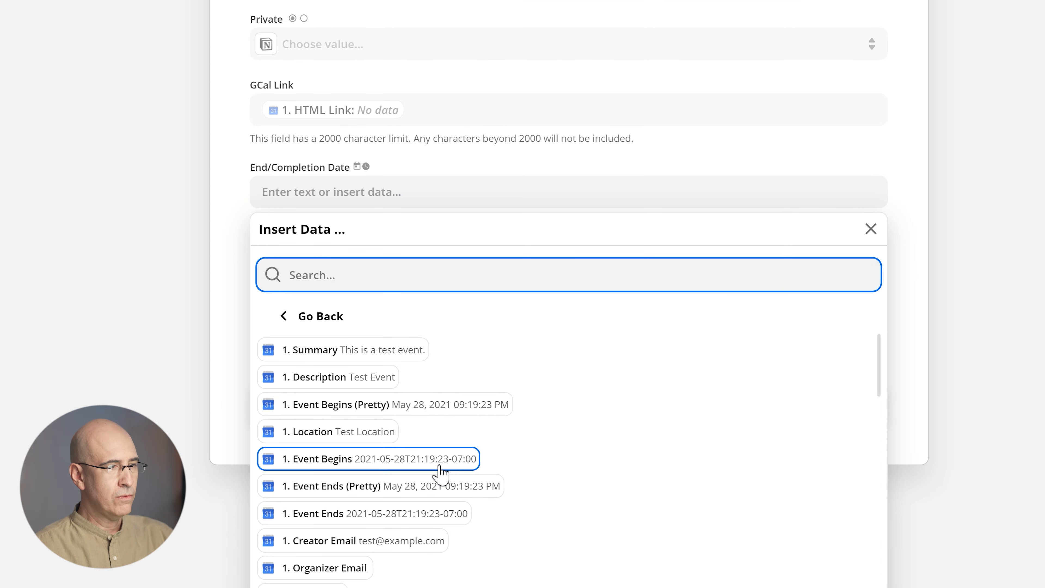
left_click(359, 514)
left_click(104, 323)
Fill the Content field with the Description value from the Google Calendar event
left_click(307, 358)
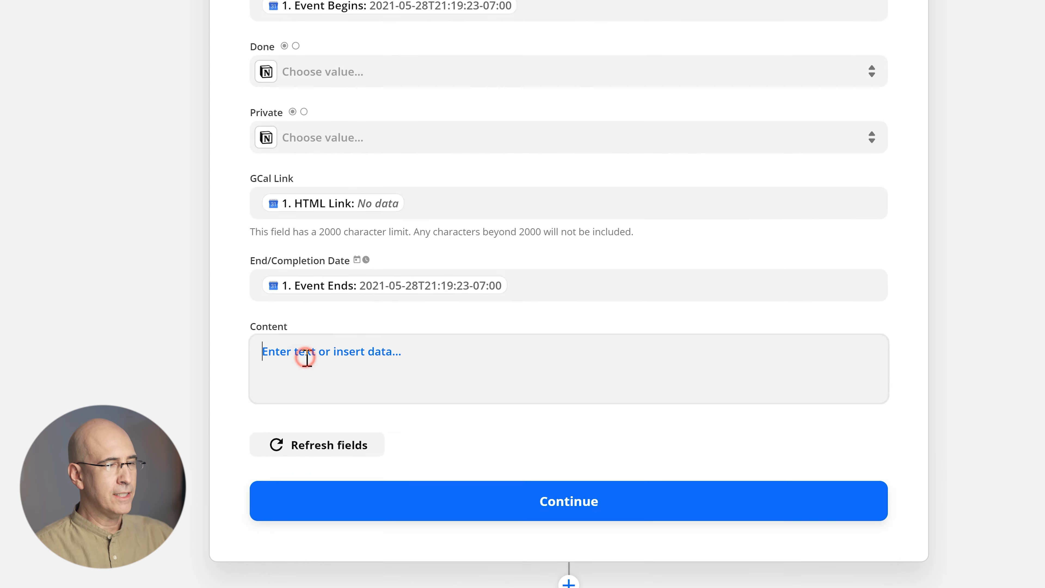
scroll(182, 402, "down", 1)
left_click(449, 531)
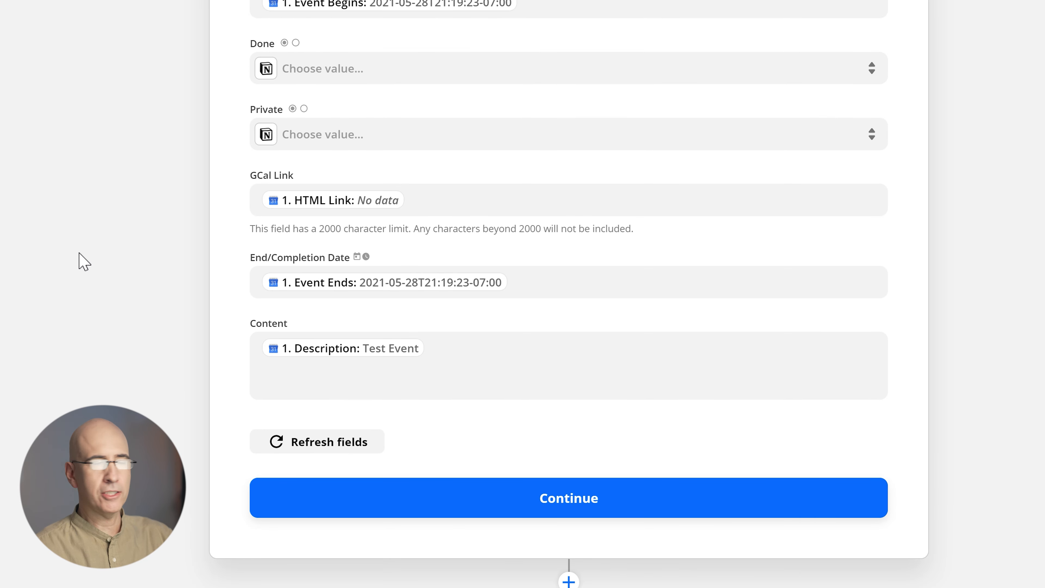
Finish the action setup, test the action by sending a database item to Notion, and turn on the Zap
left_click(534, 499)
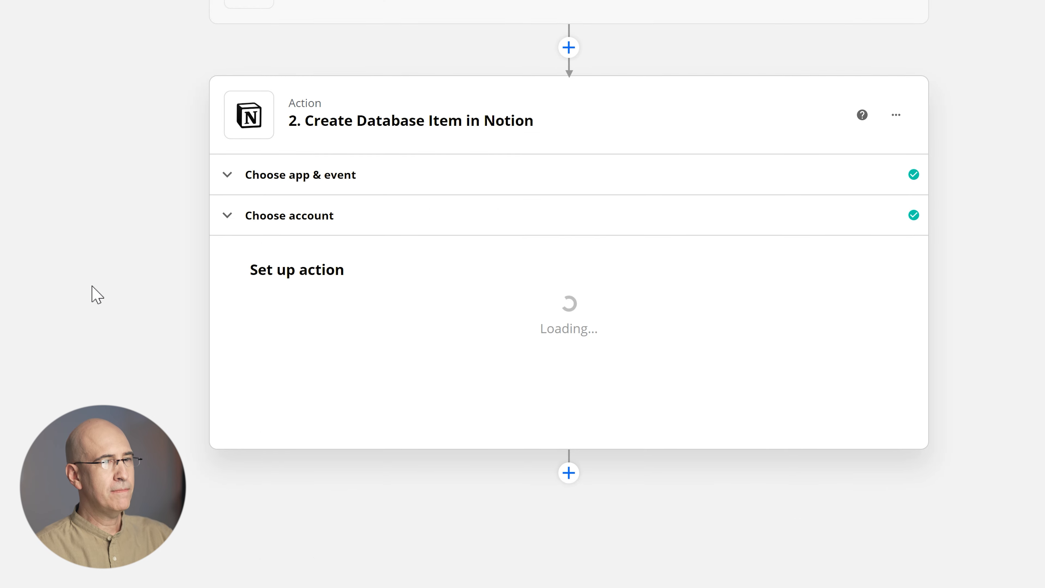
scroll(92, 287, "down", 5)
left_click(375, 517)
scroll(57, 209, "down", 1)
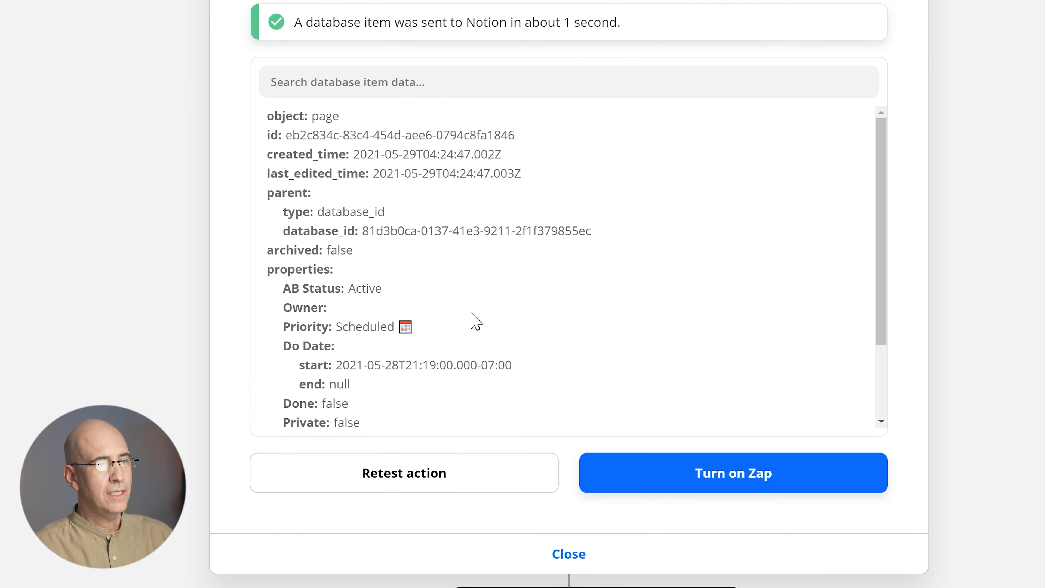
left_click(700, 477)
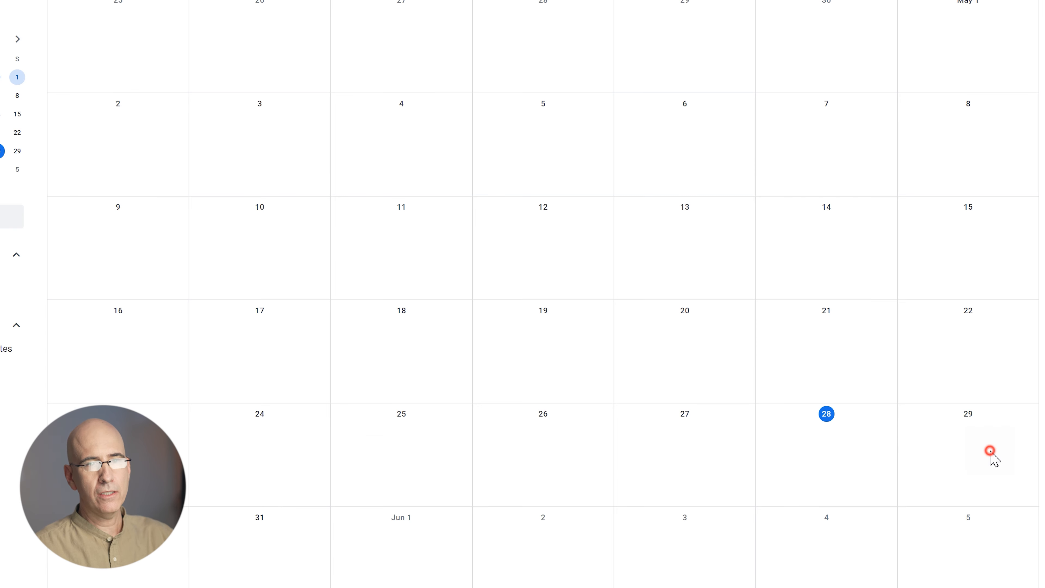
Switch to Google Calendar and start a May 29 event titled "😎😋😋 Test Event" in the MTPD calendar
left_click(990, 452)
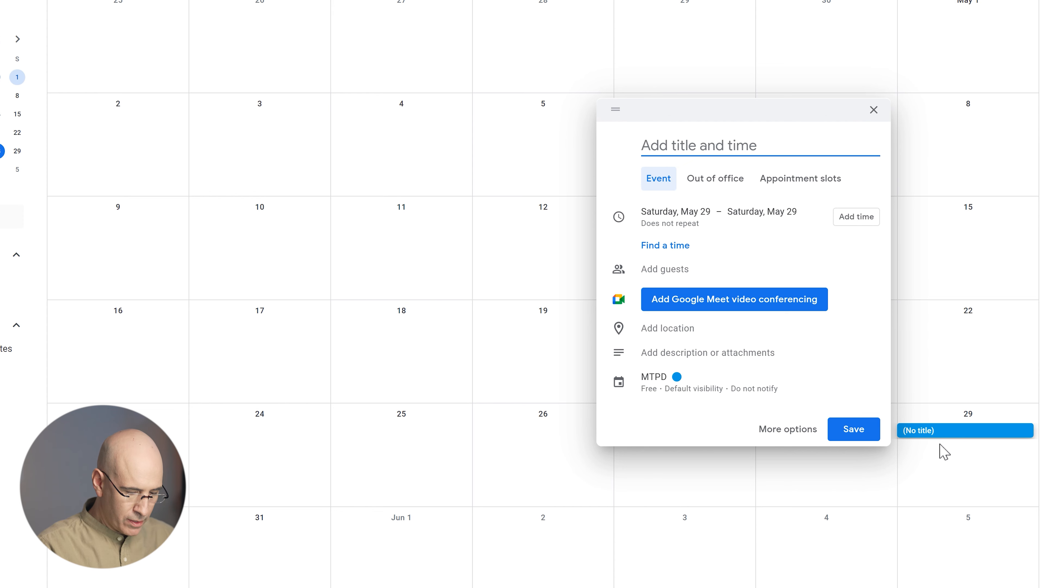
key("super+period")
left_click(740, 244)
left_click(722, 250)
left_click(723, 250)
left_click(733, 144)
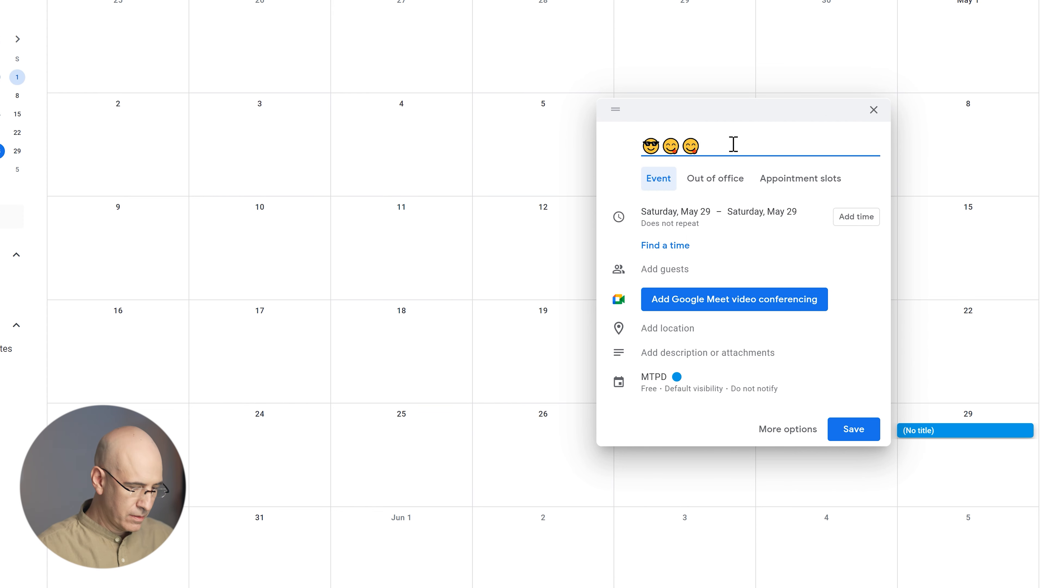
type("Test Event")
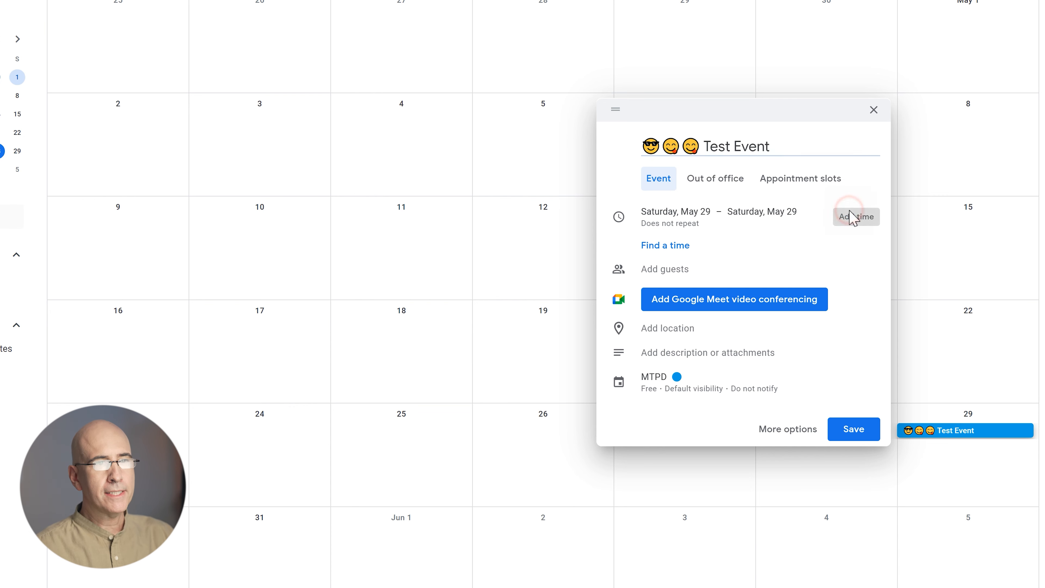
Give the new event a time slot from 3:00pm to 4:00pm
left_click(857, 217)
scroll(763, 303, "up", 10)
left_click(742, 268)
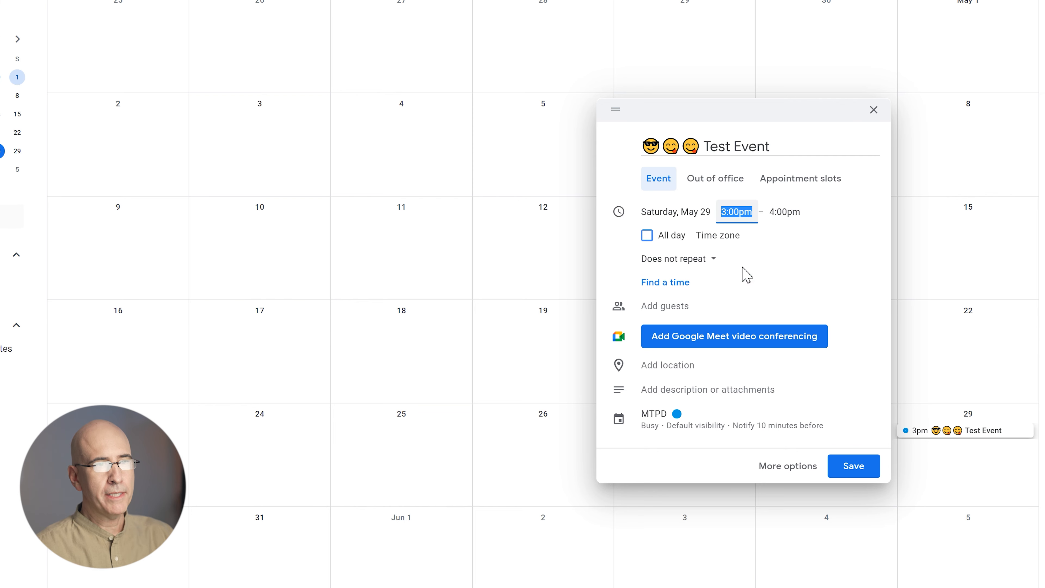
Set a custom recurrence for the event: every 2 weeks on Saturday, ending after 11 occurrences
left_click(693, 264)
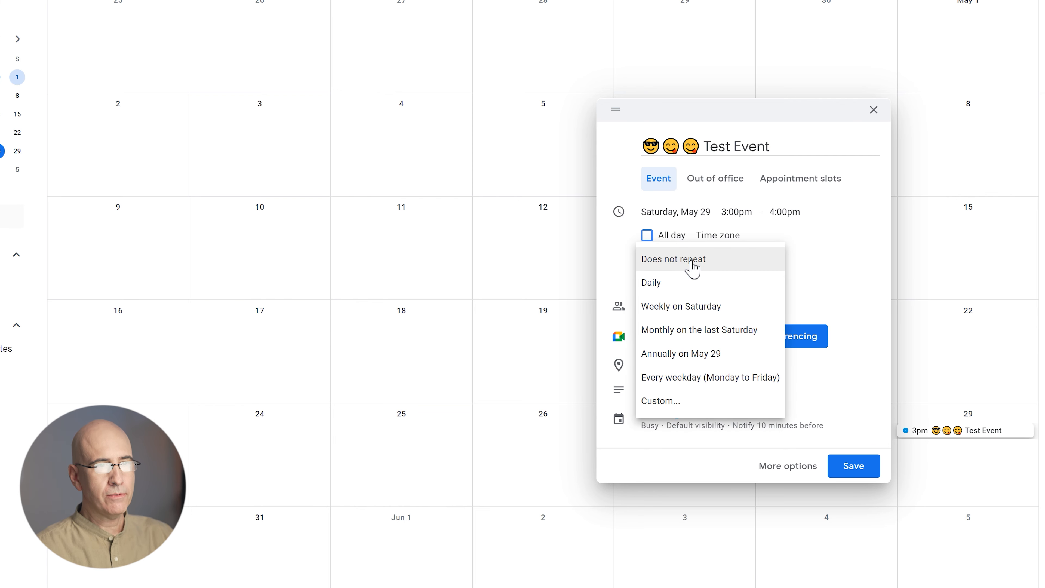
left_click(672, 412)
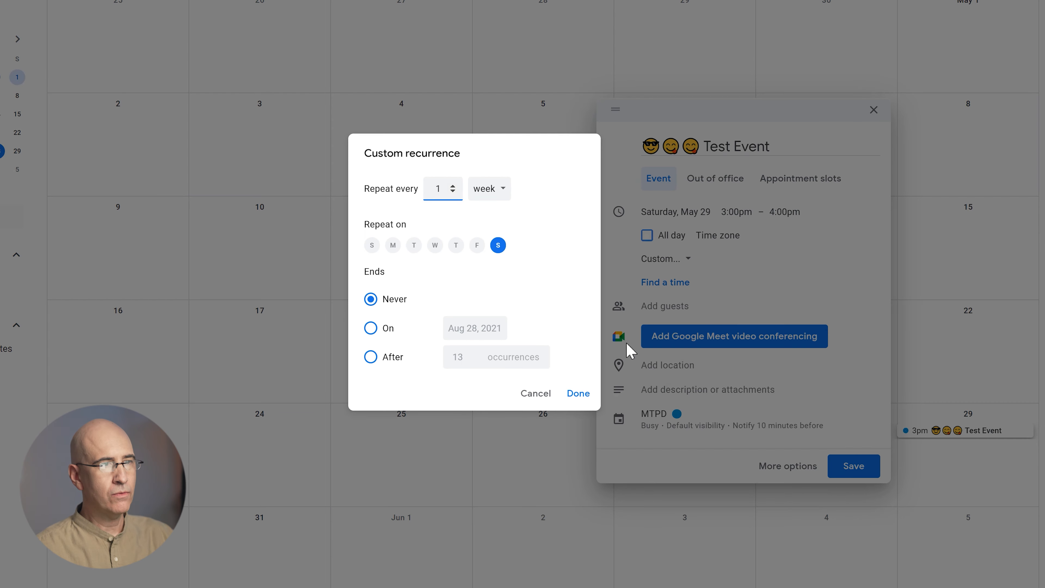
left_click(453, 186)
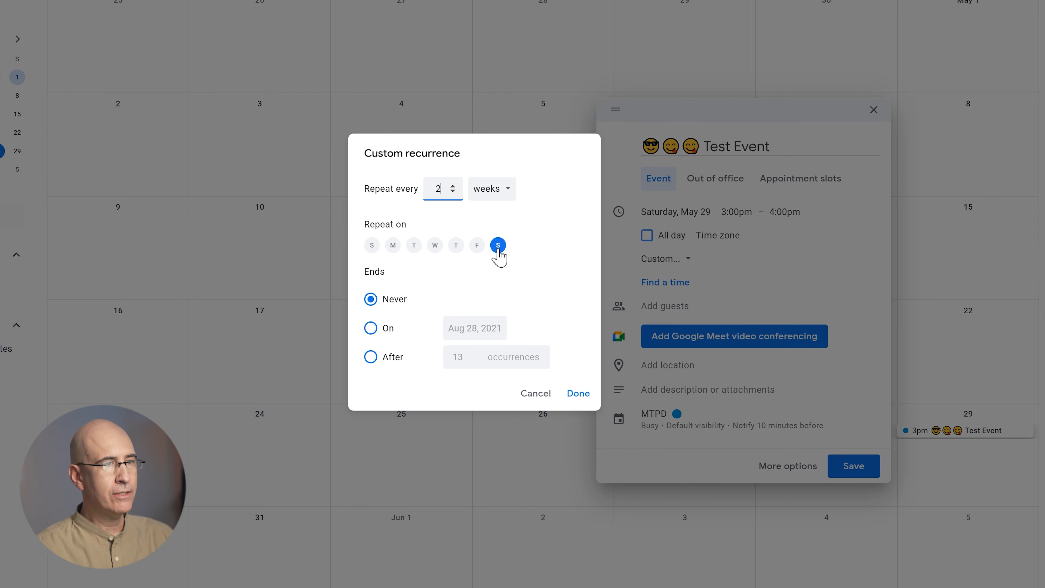
left_click(375, 357)
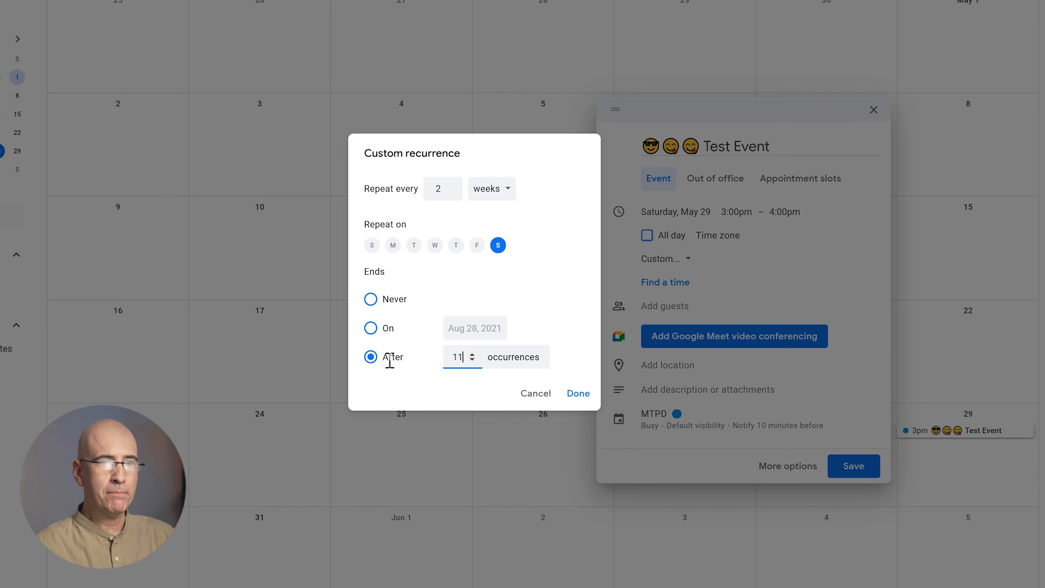
left_click(581, 394)
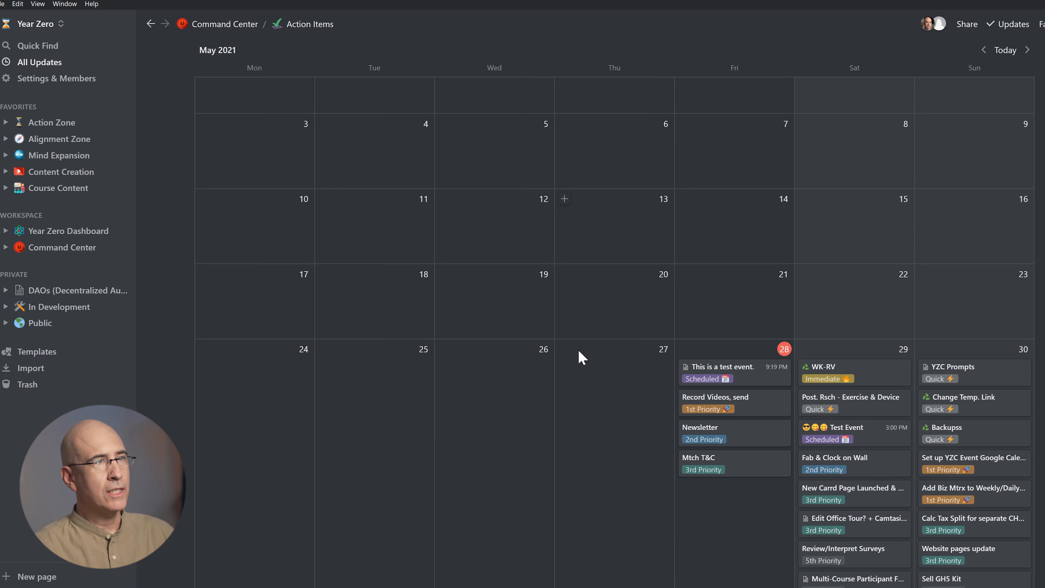
Switch to Notion and look through the Action Items "Do Date" calendar for the synced Test Event items
scroll(581, 357, "up", 3)
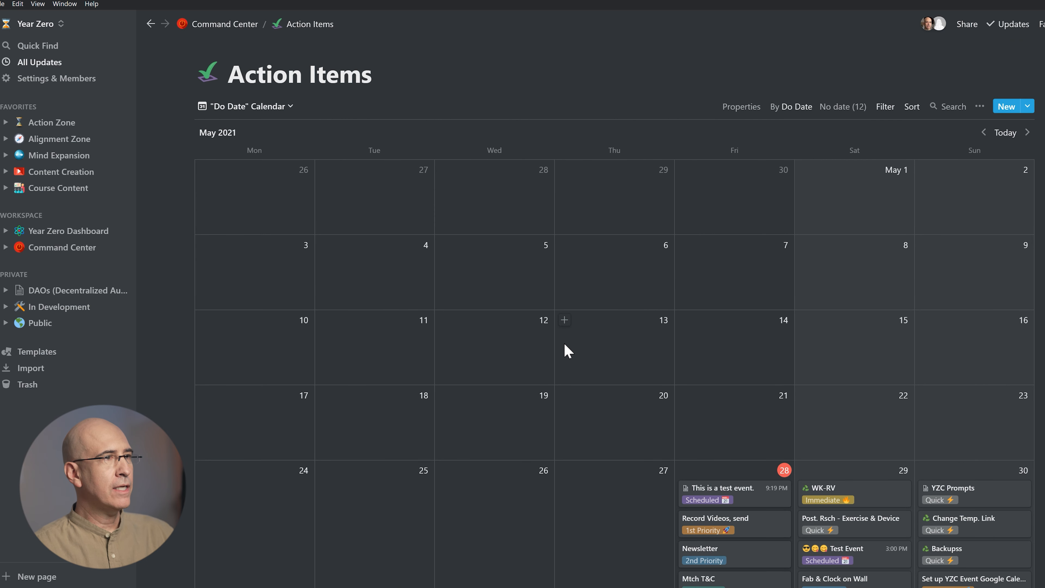
scroll(598, 345, "down", 3)
scroll(292, 268, "up", 3)
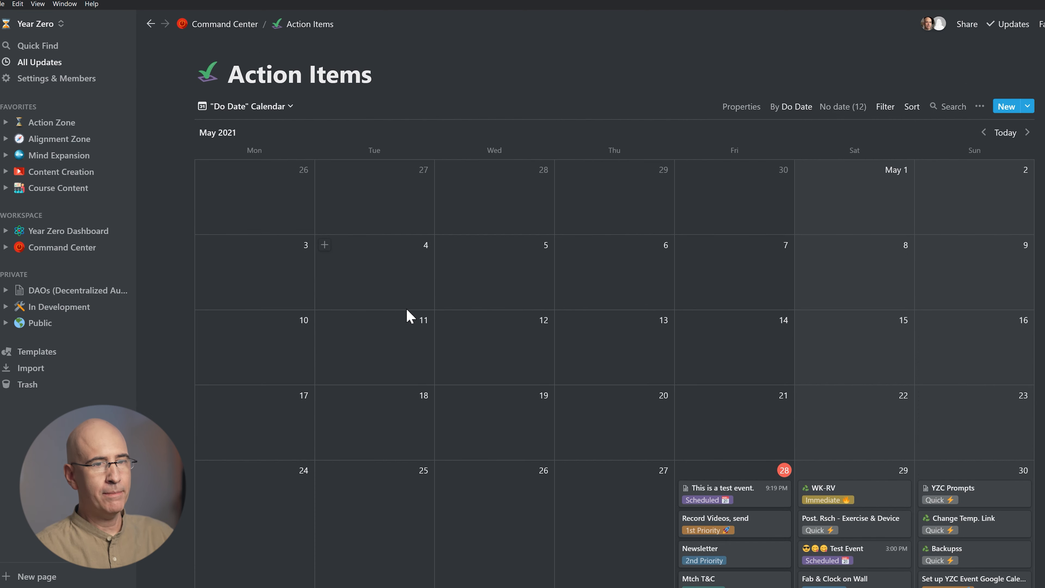
scroll(409, 317, "down", 6)
scroll(408, 318, "up", 2)
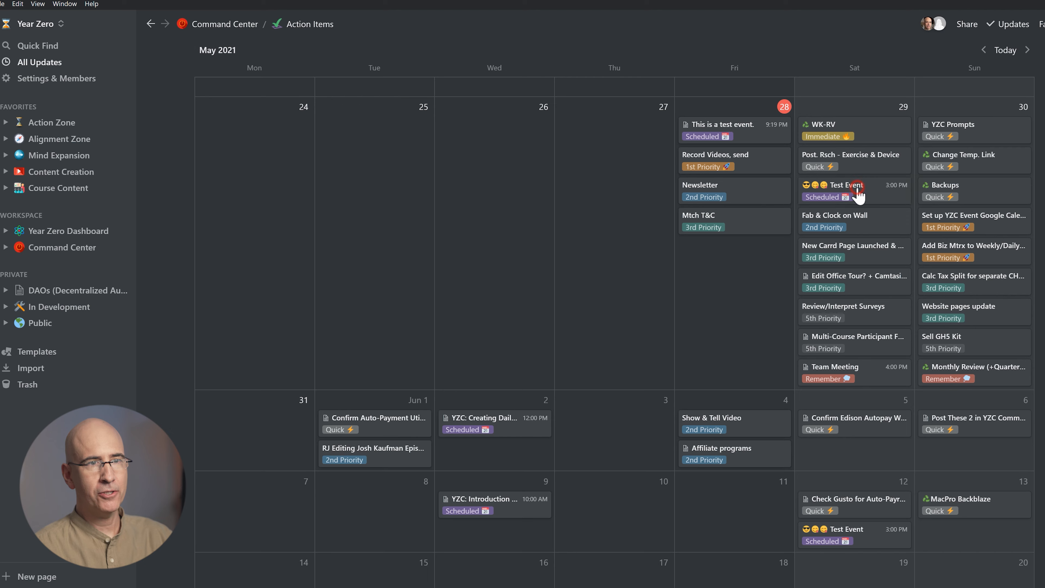
Open the May 29 Test Event item for review, close it, and check its recurring occurrences in the following weeks
left_click(858, 193)
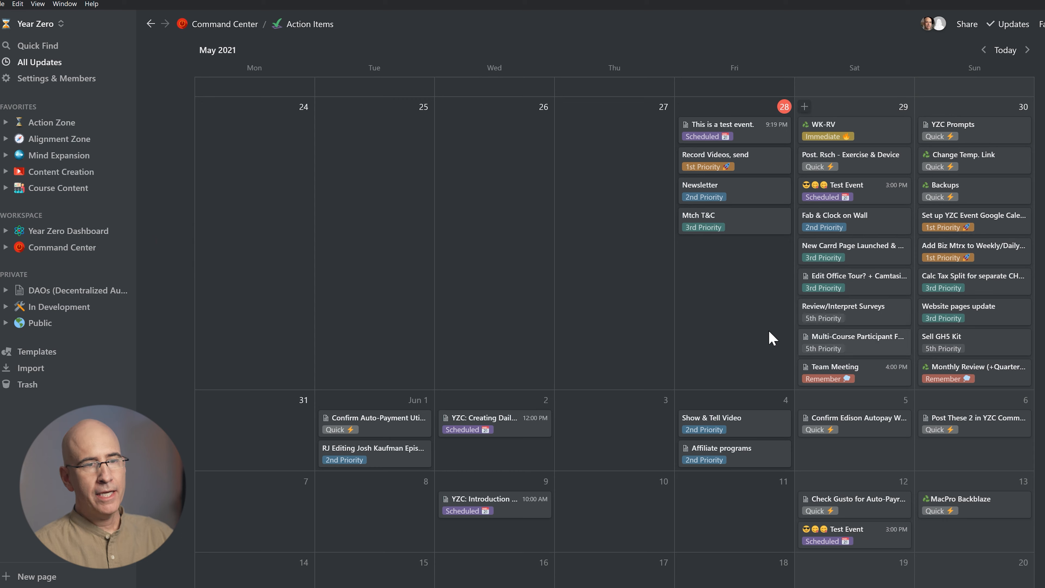
left_click(236, 258)
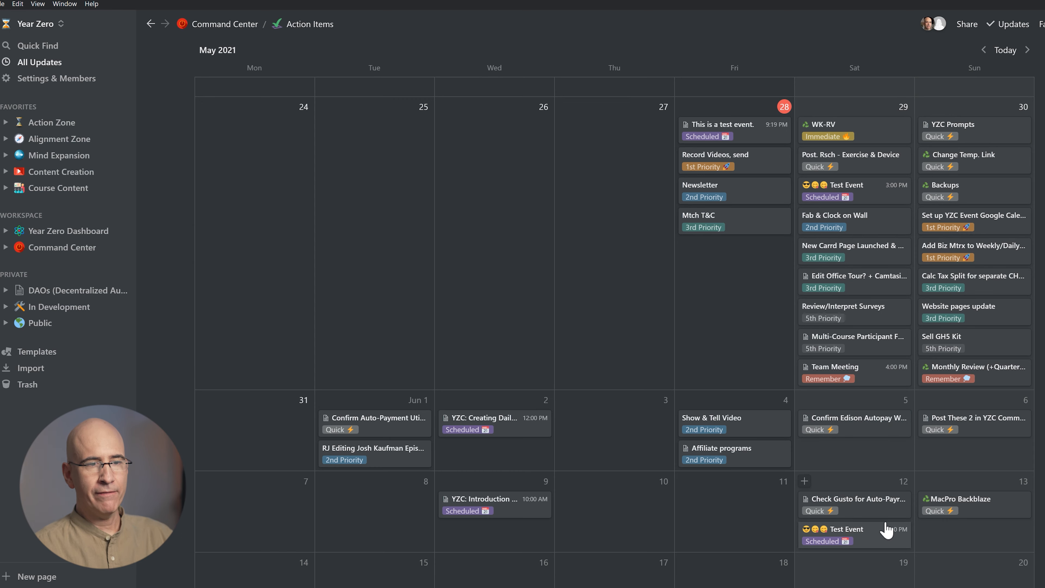
scroll(886, 529, "down", 5)
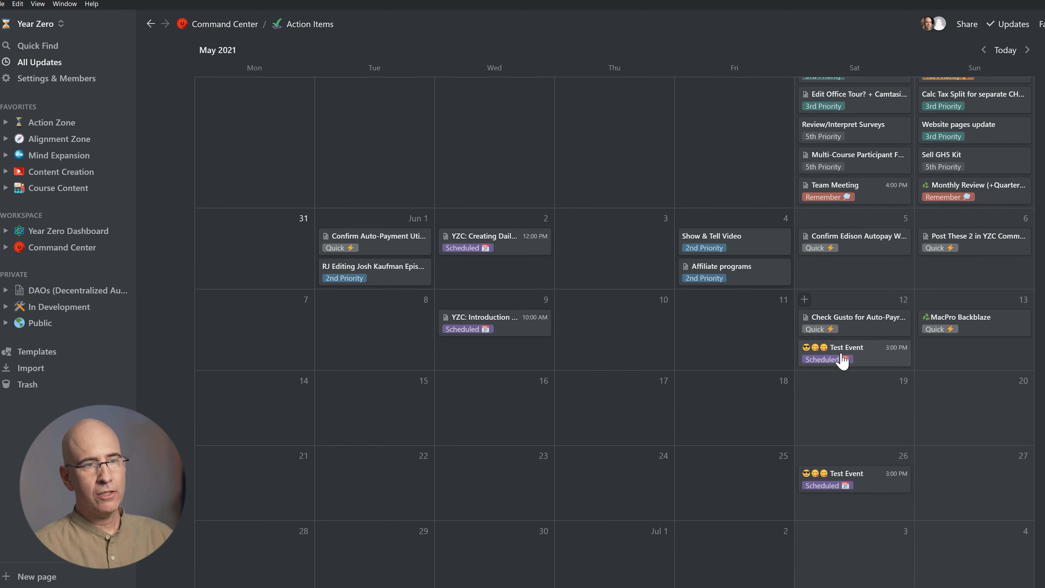
Look through the June to August weeks of the Action Items calendar for the recurring Test Event occurrences
scroll(747, 397, "down", 3)
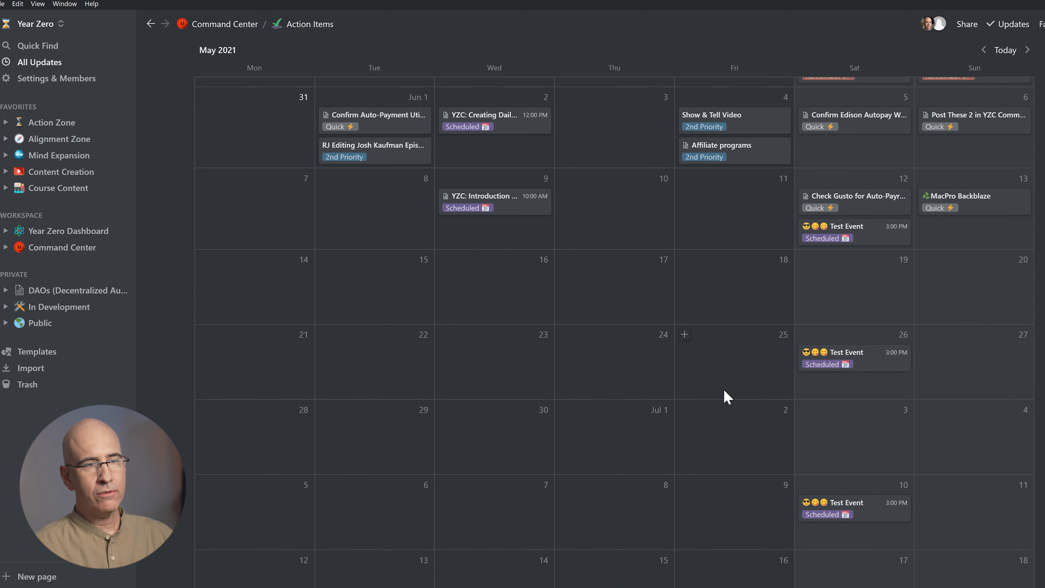
scroll(742, 397, "down", 3)
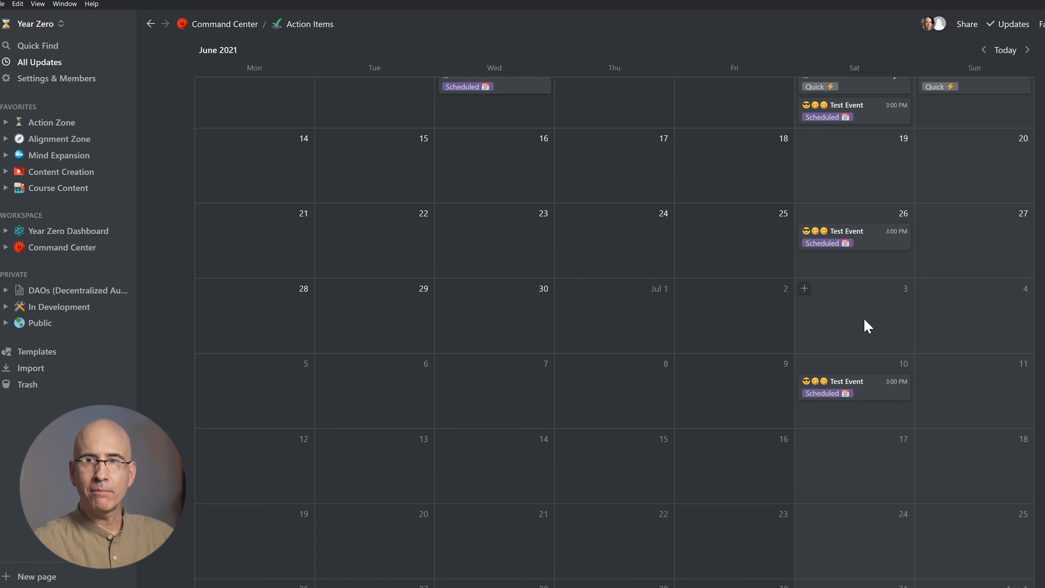
scroll(882, 324, "down", 2)
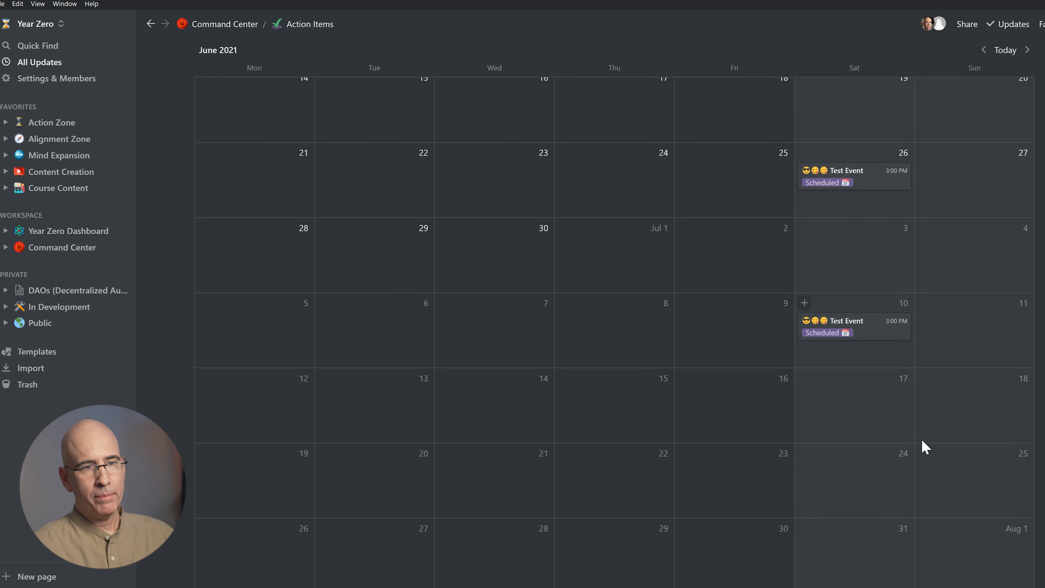
scroll(770, 287, "down", 5)
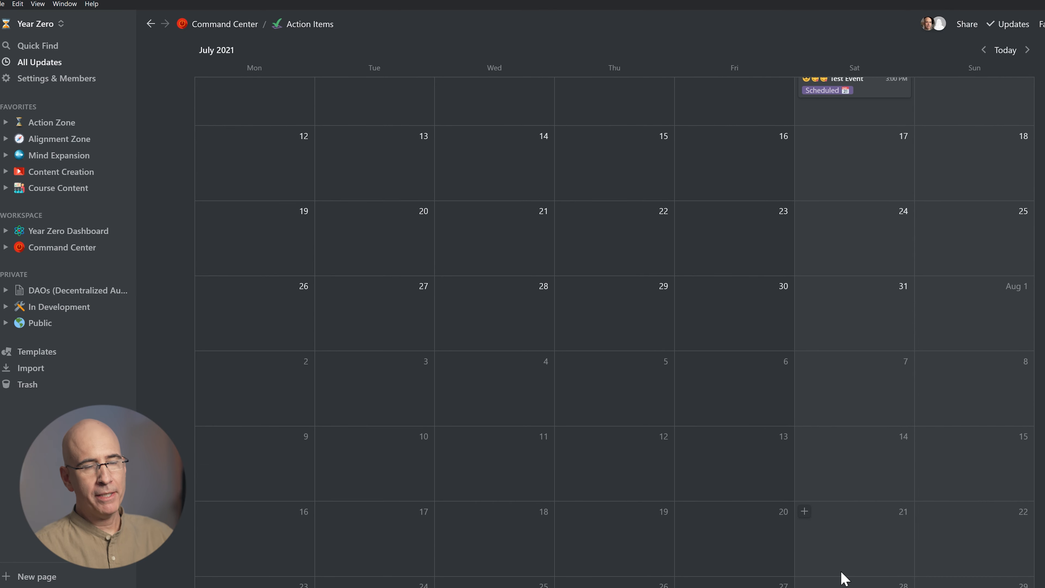
scroll(615, 400, "up", 7)
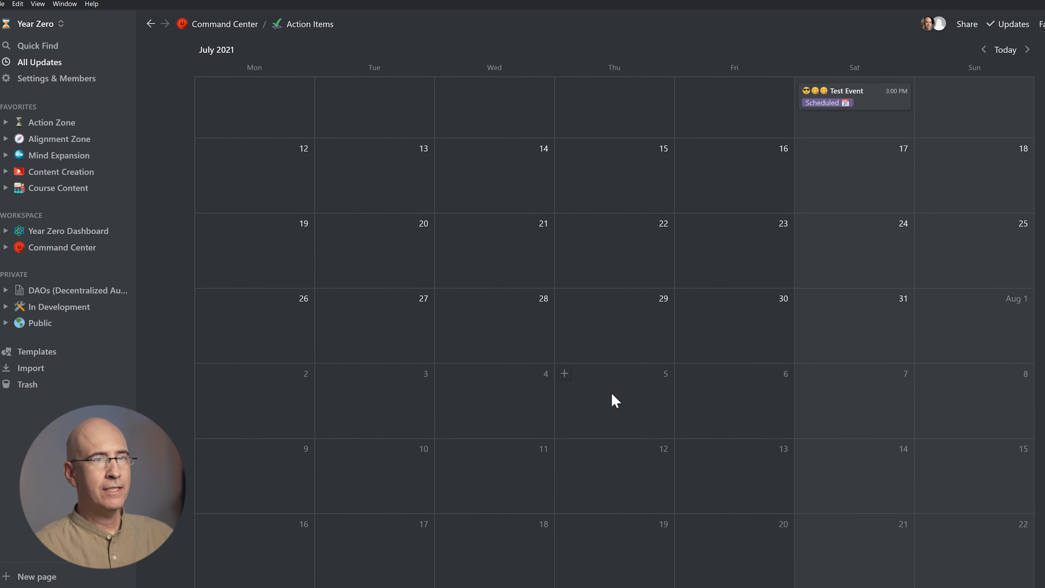
scroll(615, 399, "up", 5)
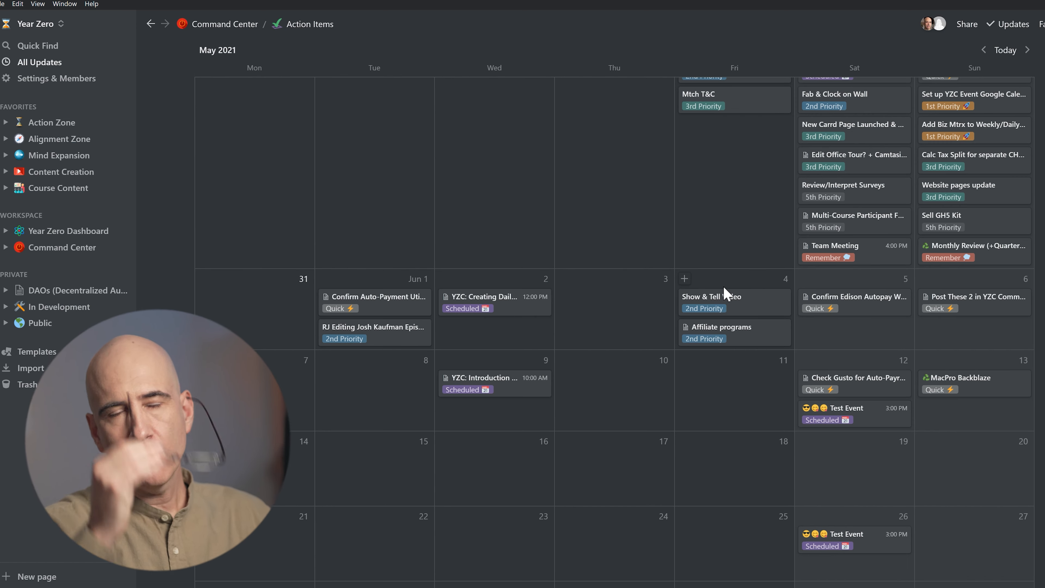
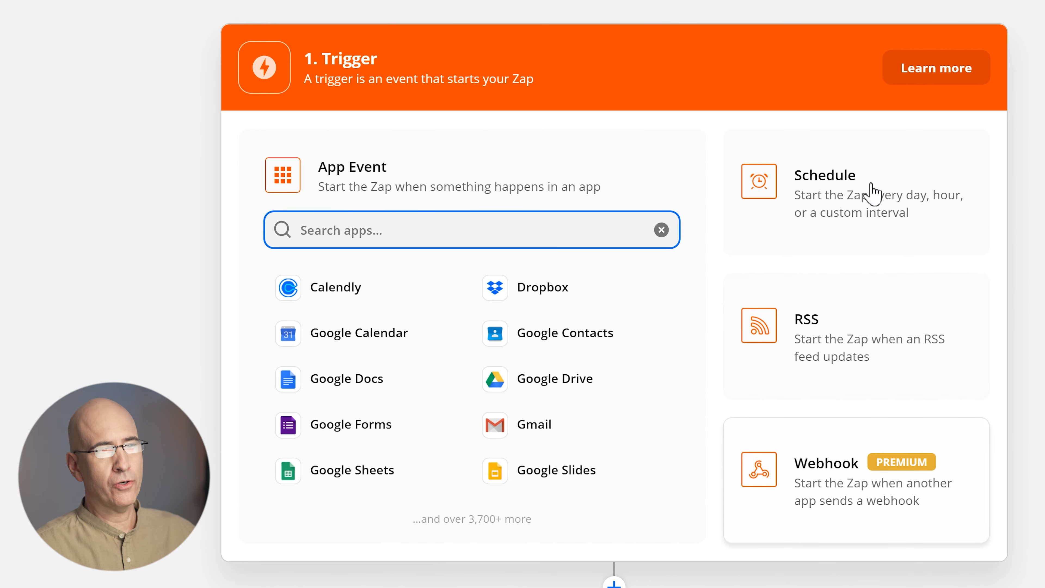
Switch to Zapier and set the new Zap's trigger to Schedule by Zapier with the Every Week event
left_click(820, 174)
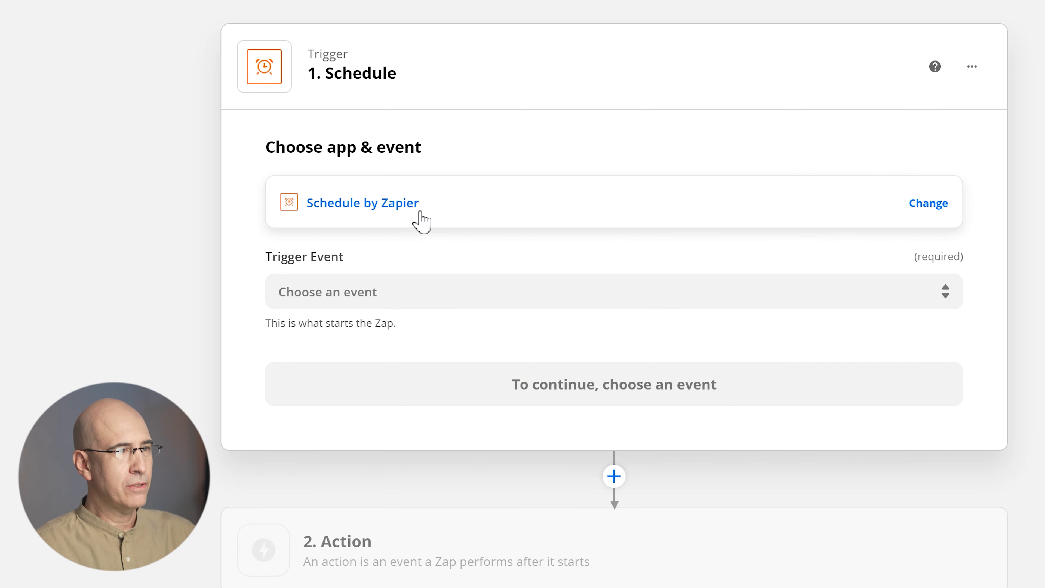
left_click(430, 297)
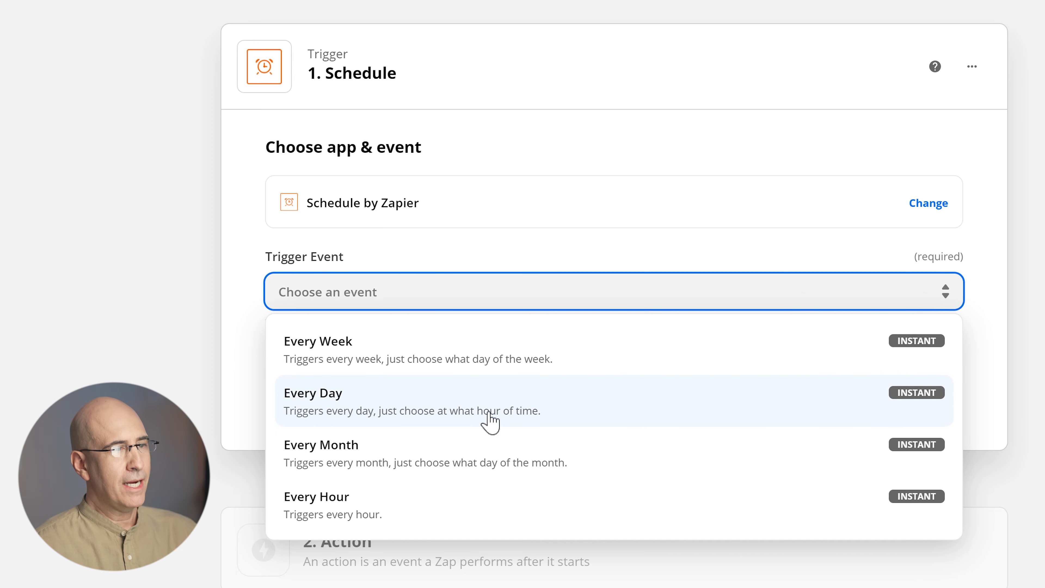
scroll(489, 421, "down", 1)
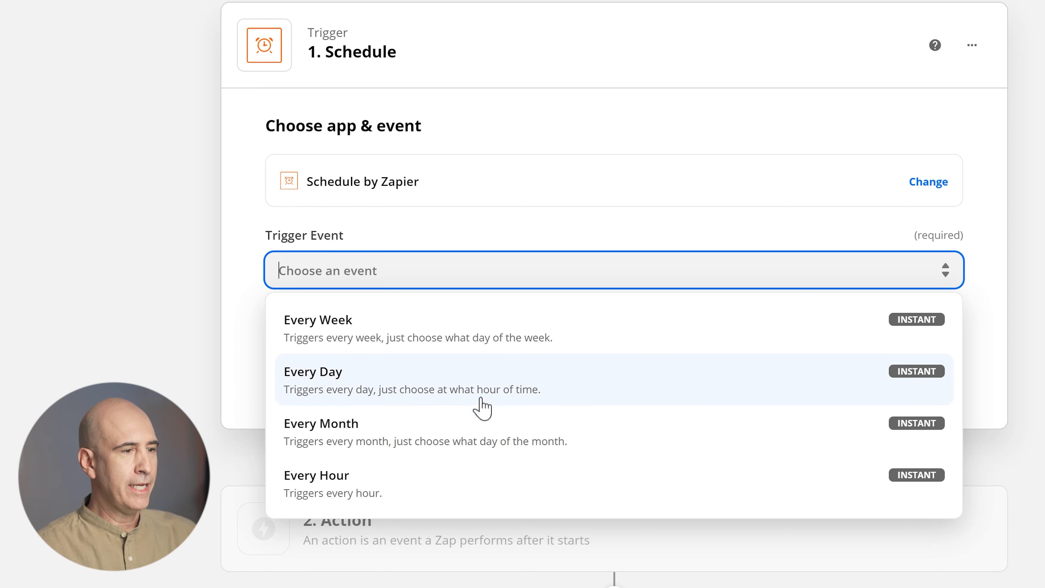
left_click(359, 329)
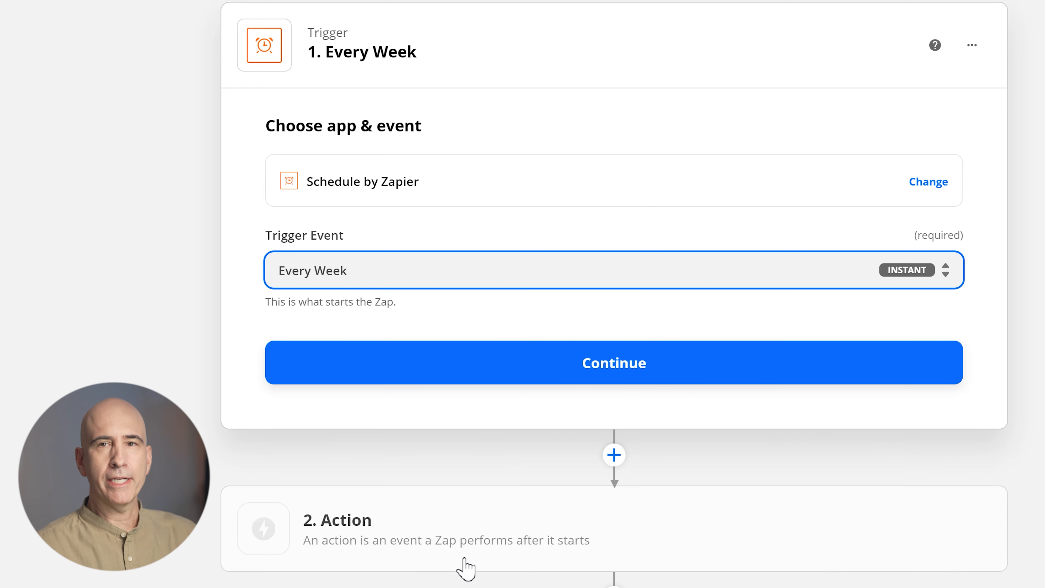
left_click(474, 364)
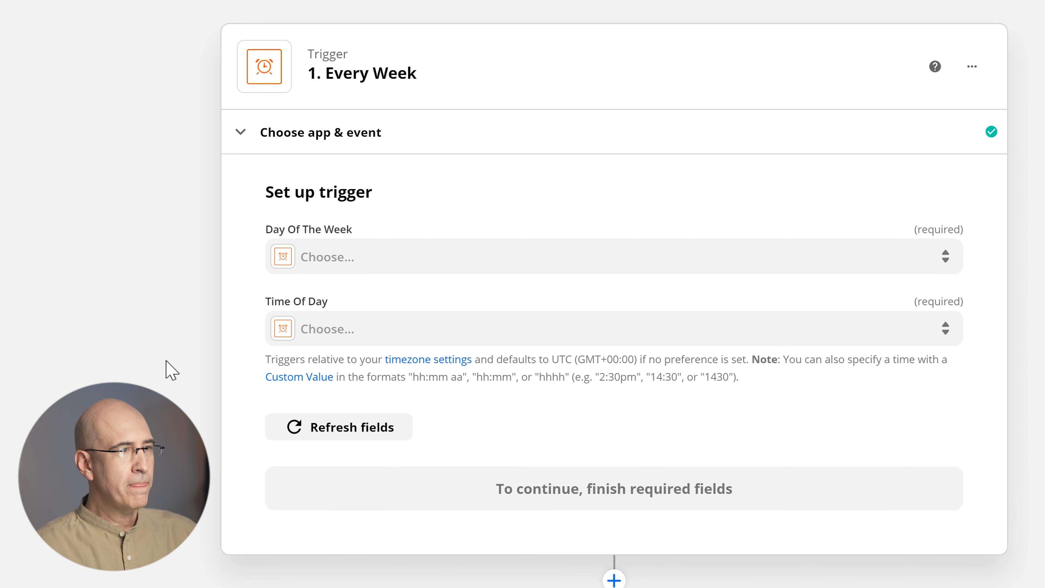
Examine the Day Of The Week and Time Of Day options of the weekly trigger without choosing any
left_click(411, 258)
left_click(152, 311)
scroll(152, 311, "down", 3)
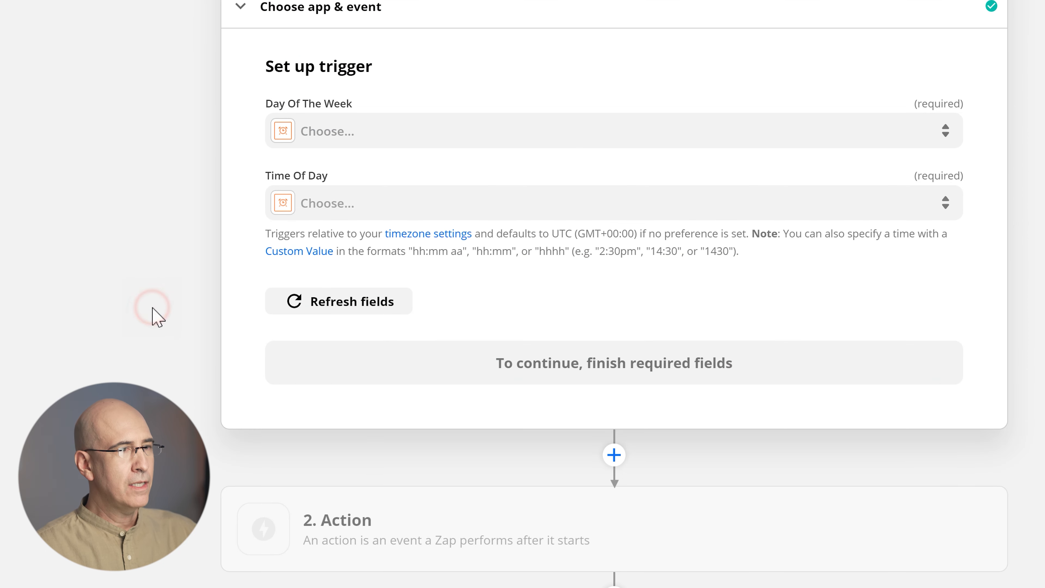
left_click(341, 204)
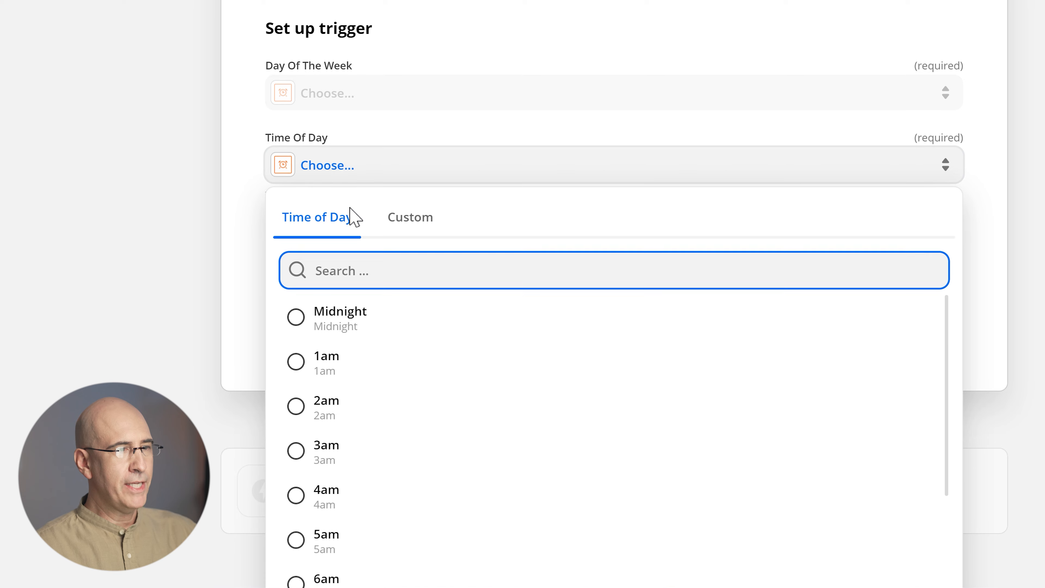
scroll(364, 342, "down", 3)
scroll(369, 385, "down", 2)
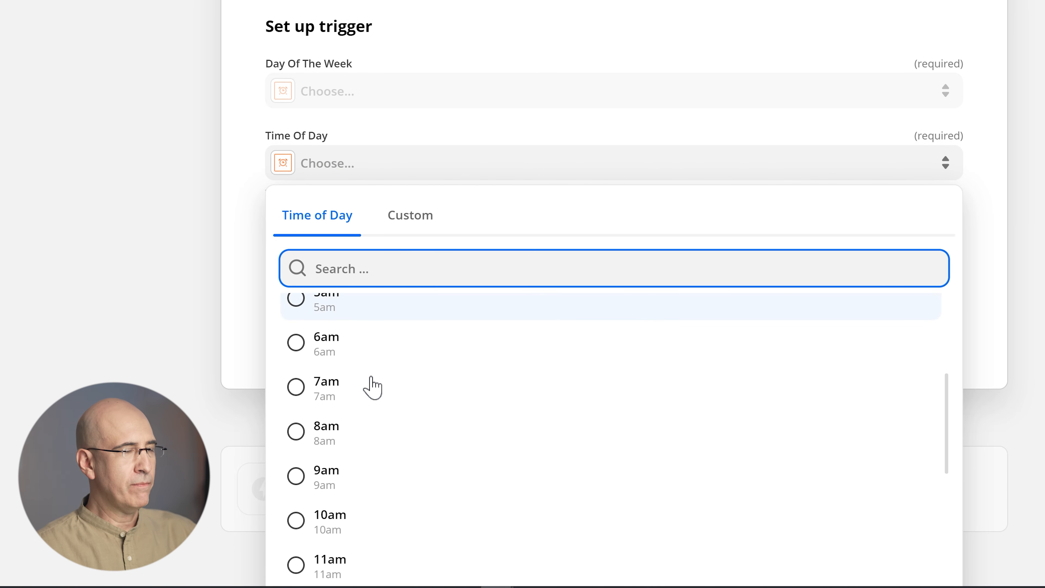
scroll(373, 387, "up", 4)
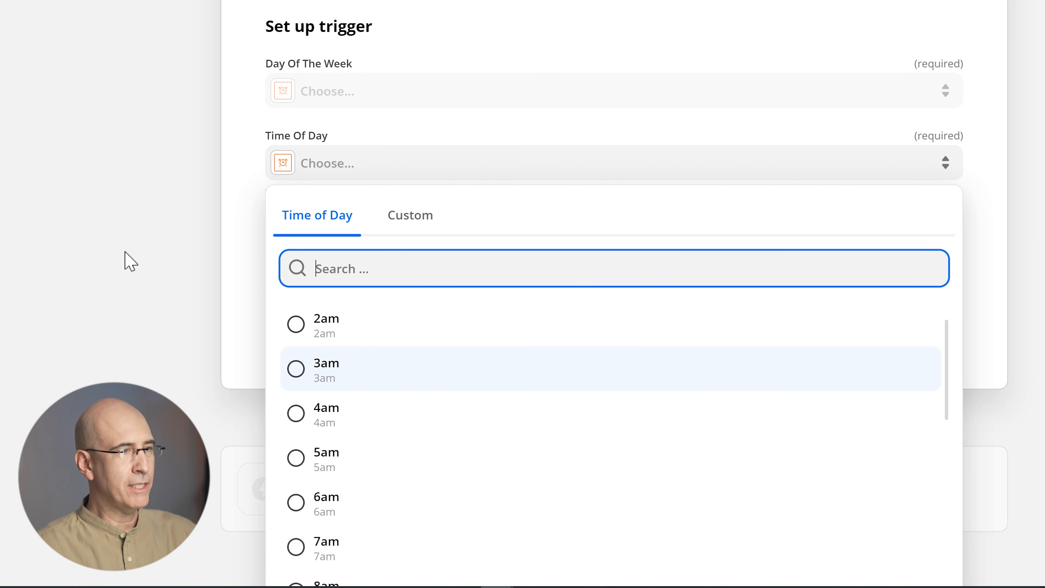
left_click(126, 247)
scroll(304, 300, "up", 3)
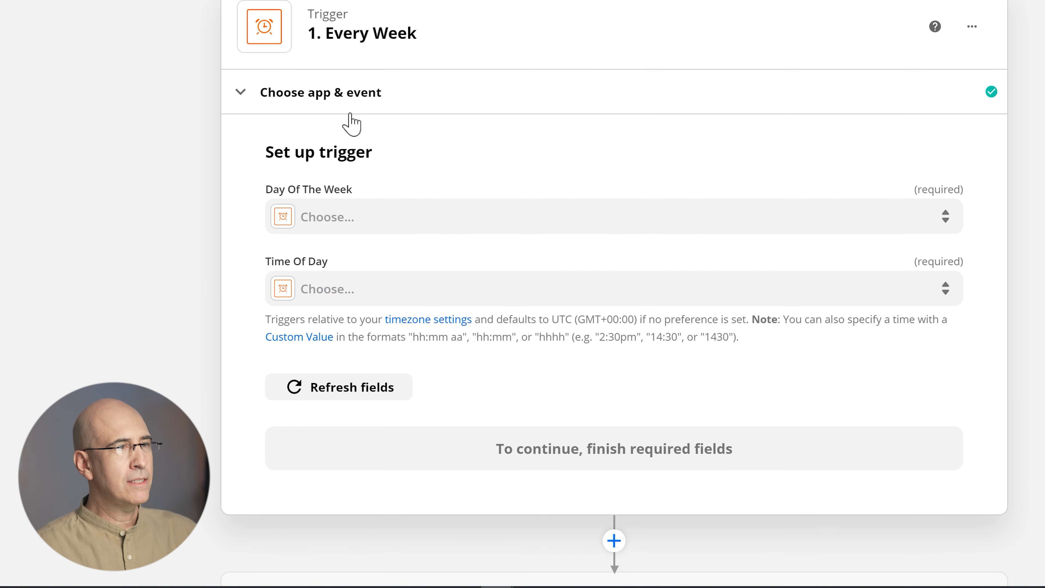
Set the schedule's trigger event to Every Month and continue to its trigger setup
left_click(344, 101)
left_click(340, 251)
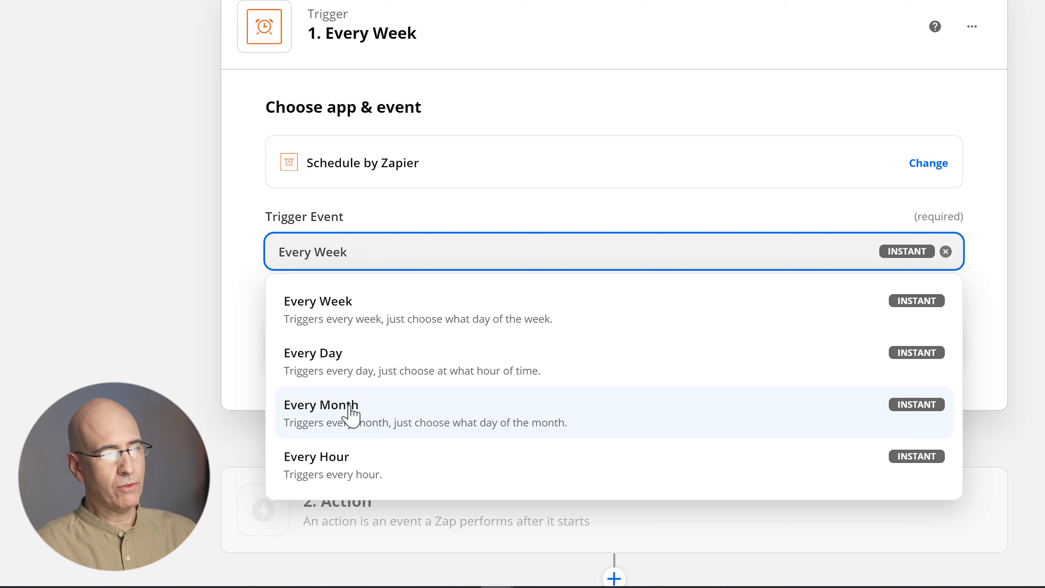
left_click(352, 411)
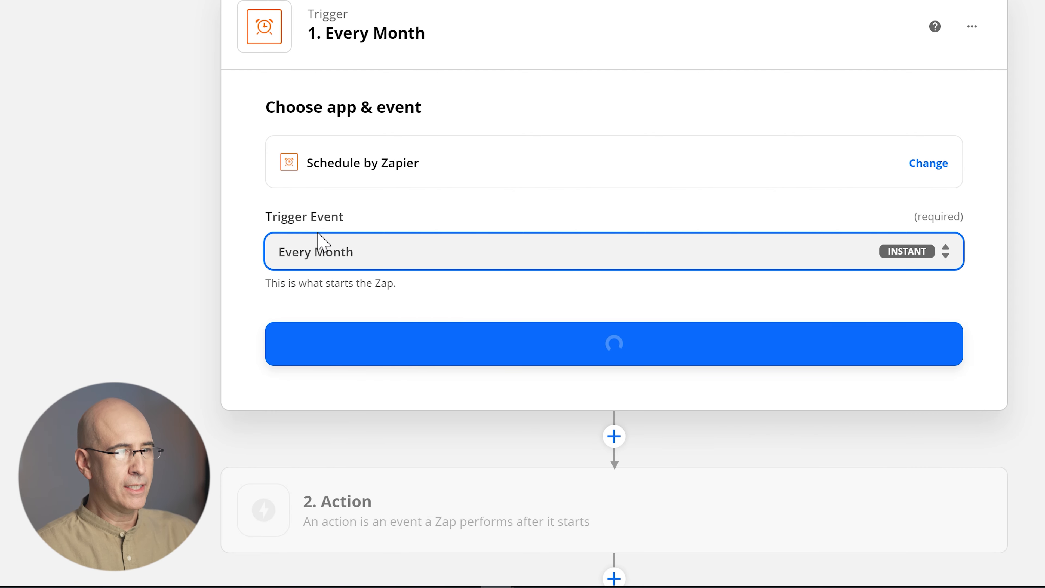
left_click(436, 350)
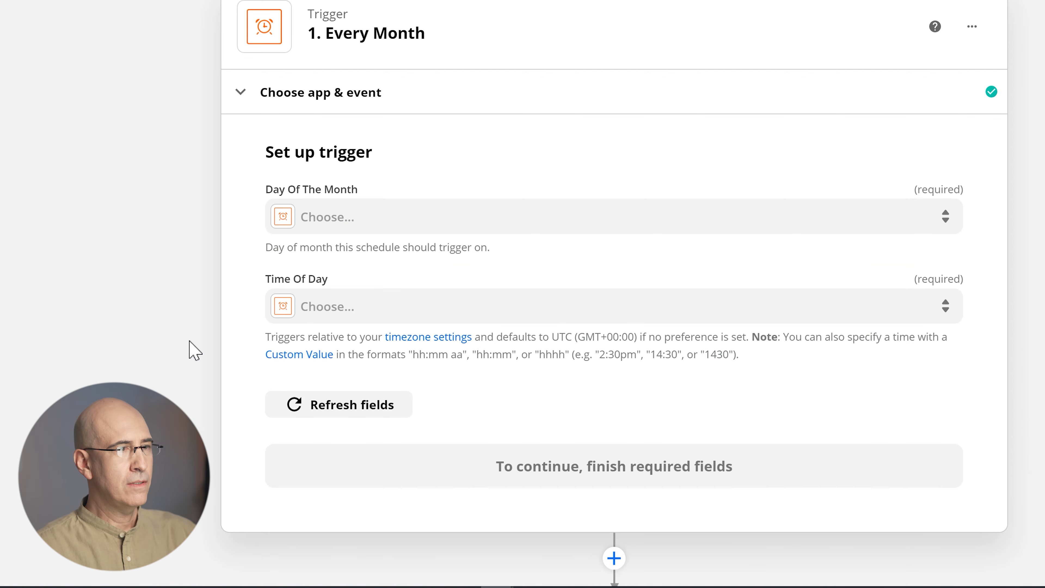
Examine the Day Of The Month and Time Of Day options of the monthly trigger
left_click(387, 216)
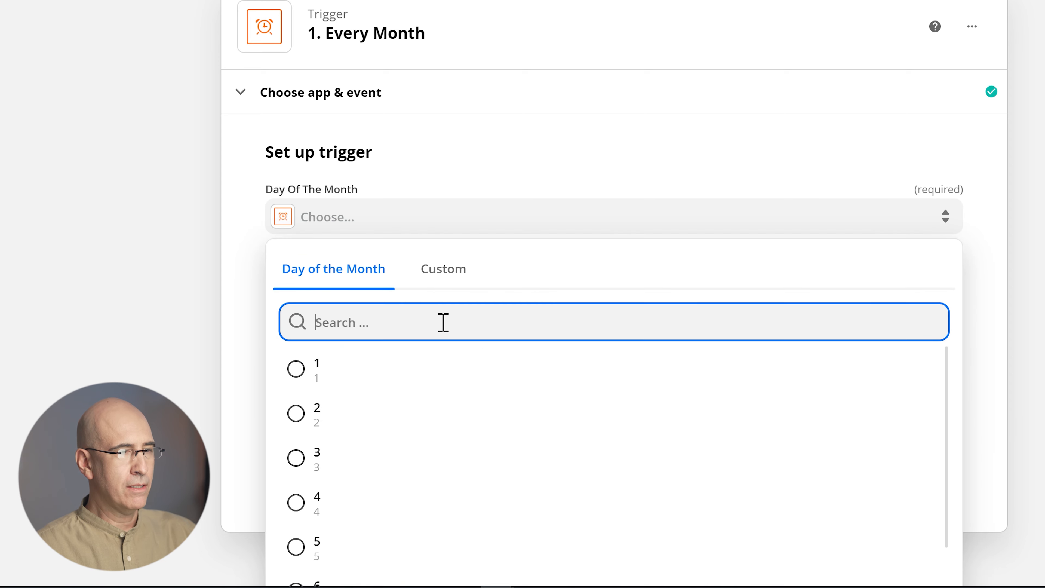
scroll(405, 362, "down", 5)
scroll(403, 362, "down", 10)
left_click(158, 227)
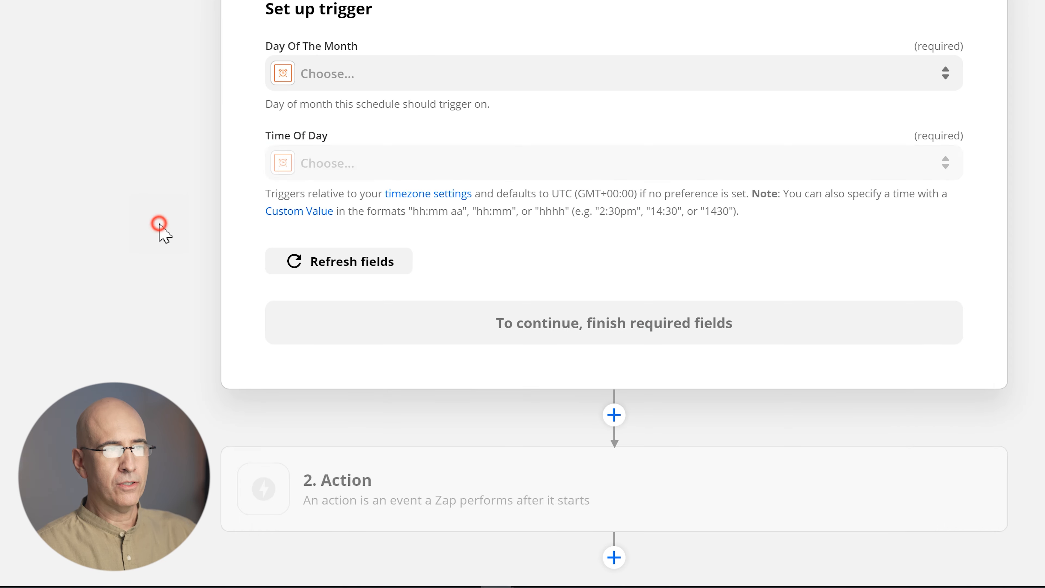
left_click(342, 164)
left_click(105, 171)
scroll(243, 328, "up", 3)
Set the schedule's trigger event to Every Week and continue to its trigger setup
left_click(297, 92)
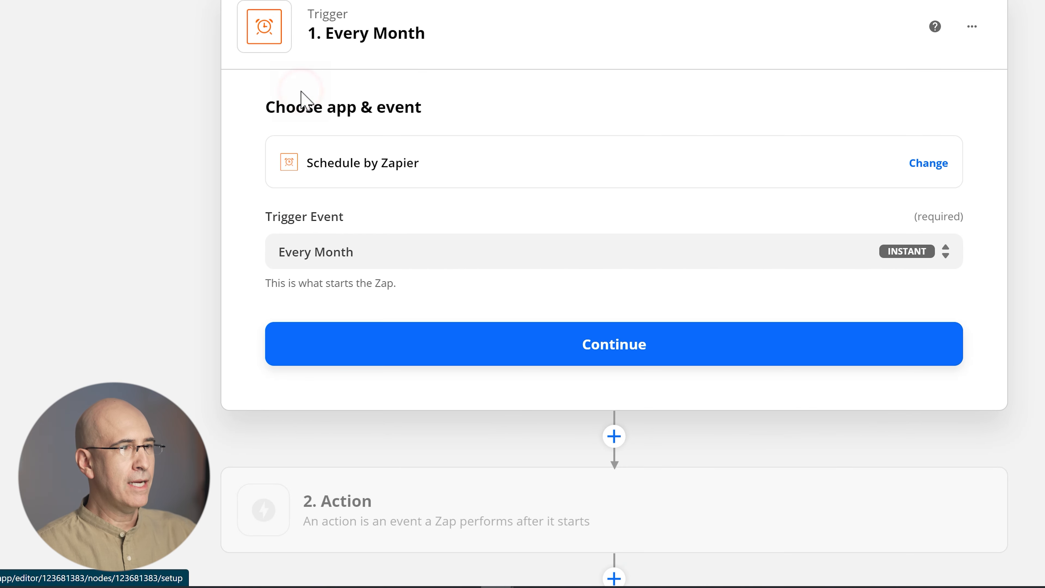
left_click(347, 167)
left_click(187, 152)
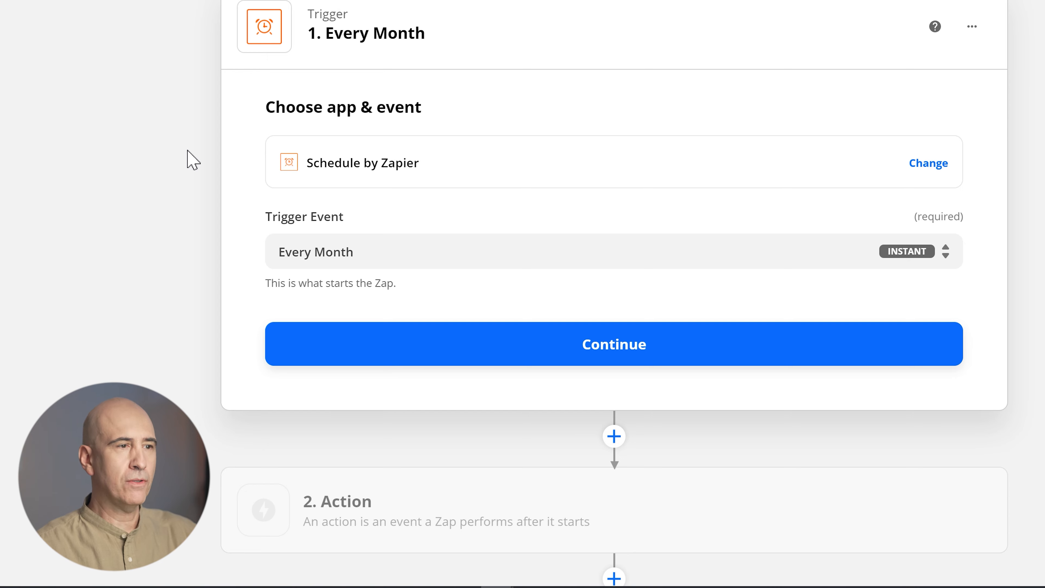
left_click(288, 251)
left_click(349, 320)
left_click(486, 344)
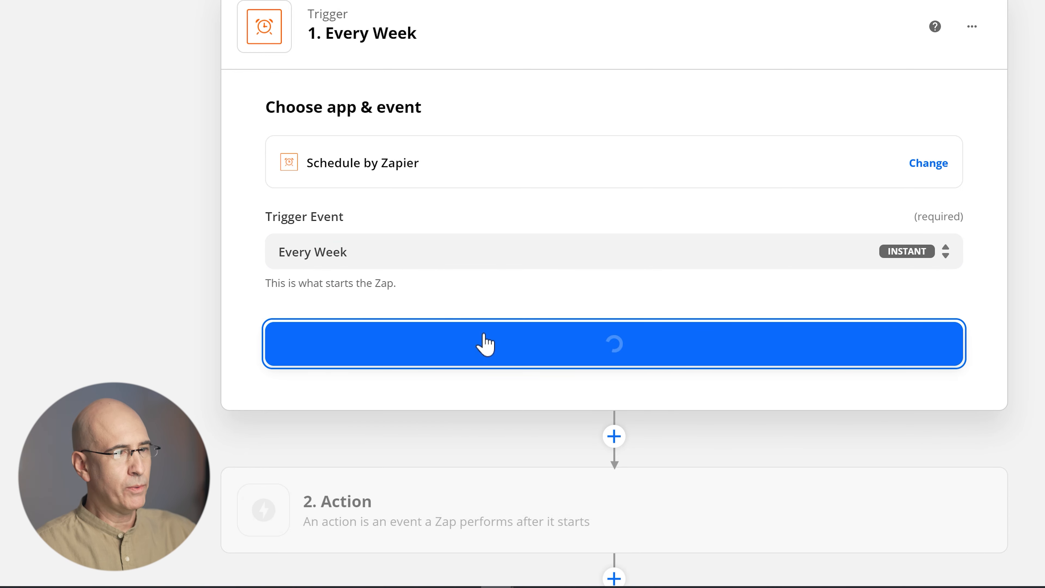
Schedule the weekly trigger for Monday at 4am
left_click(347, 219)
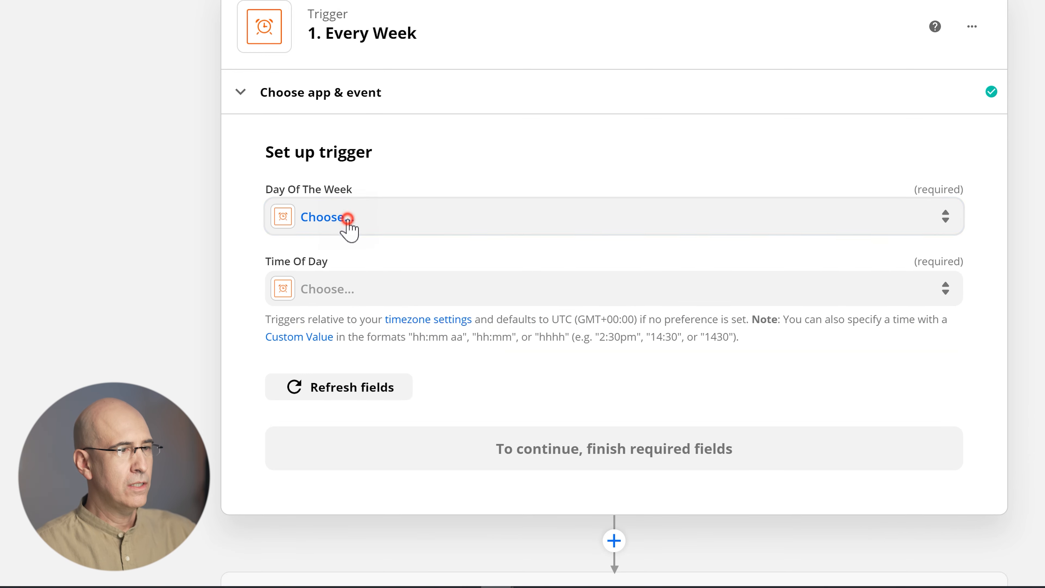
left_click(350, 377)
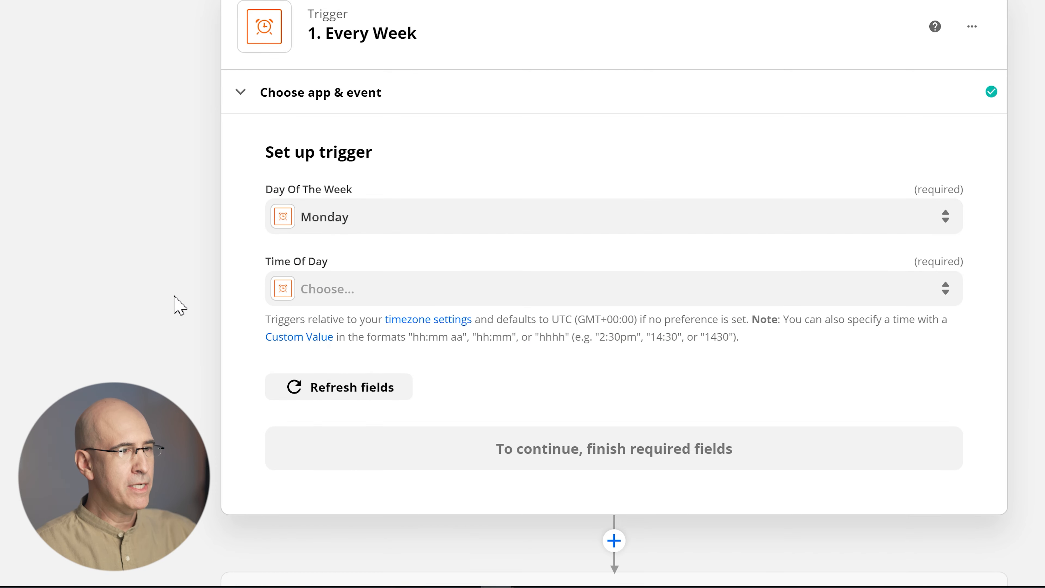
left_click(334, 295)
scroll(168, 395, "down", 5)
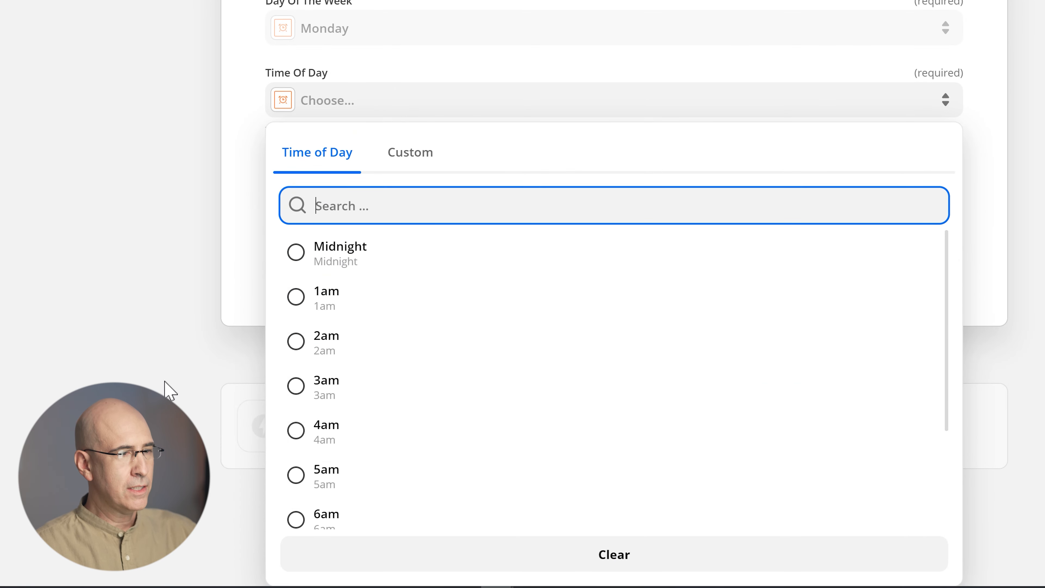
left_click(302, 428)
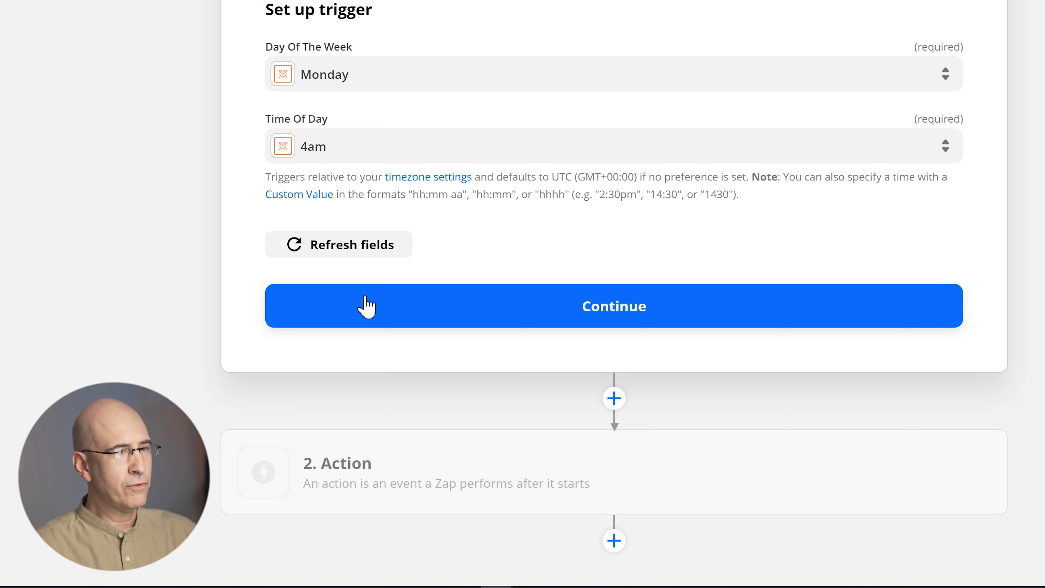
Test the weekly trigger, review the returned sample week, and continue to the action step
left_click(443, 311)
left_click(621, 433)
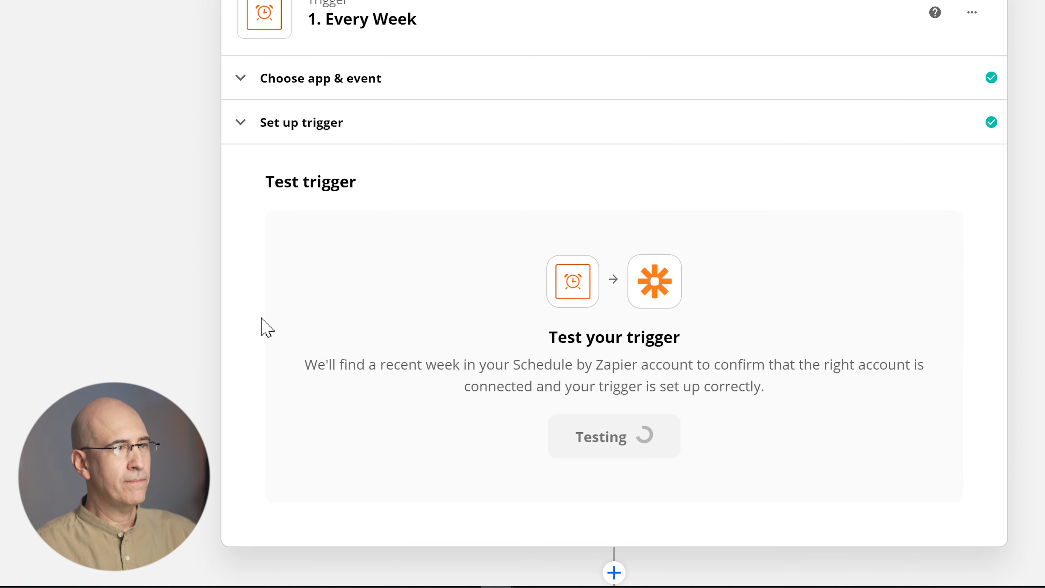
scroll(185, 221, "down", 2)
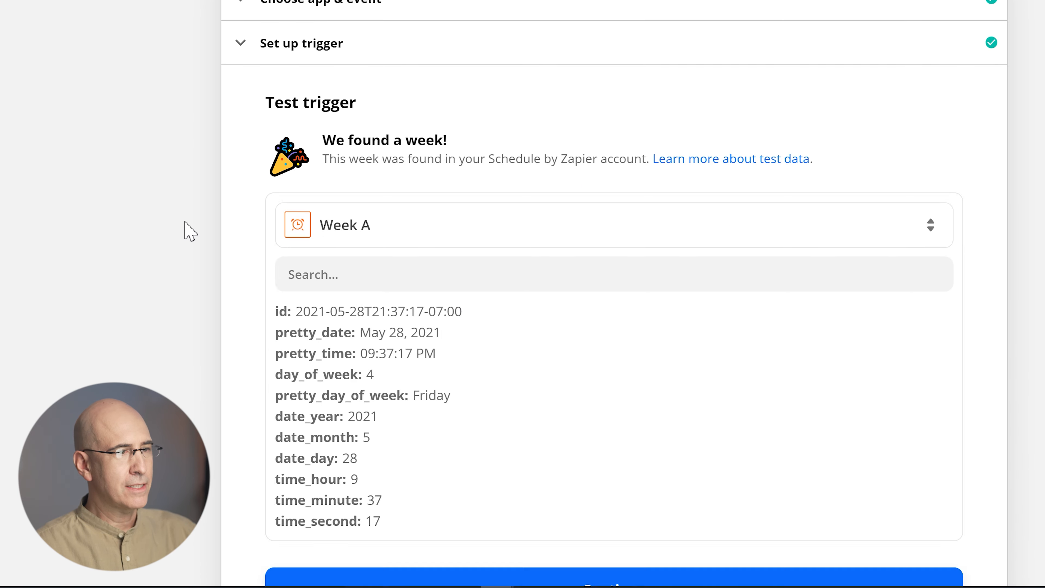
scroll(186, 226, "down", 6)
left_click(401, 483)
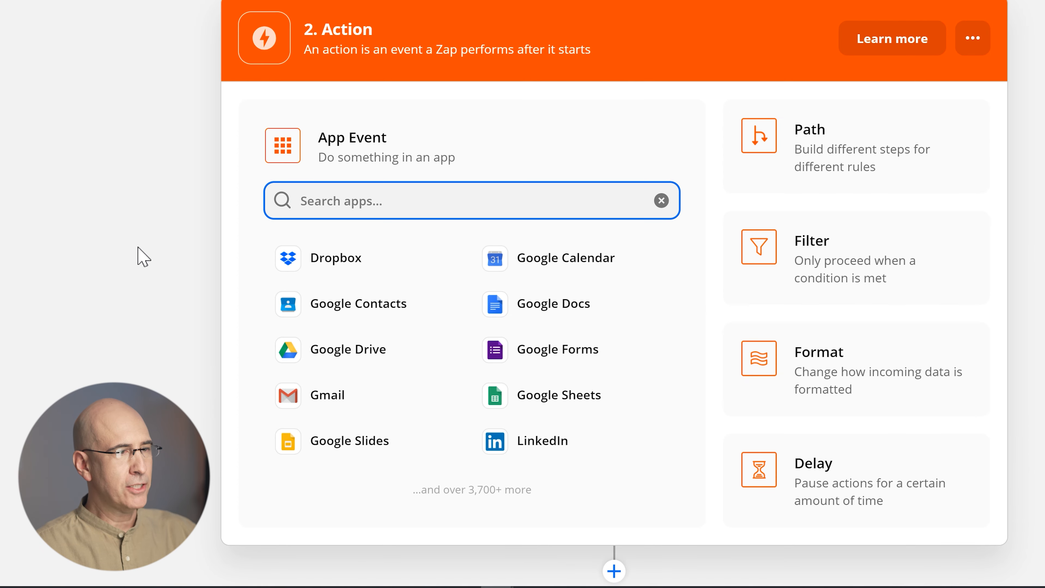
Choose Notion as the action app, with Create Database Item as the action event
type("No")
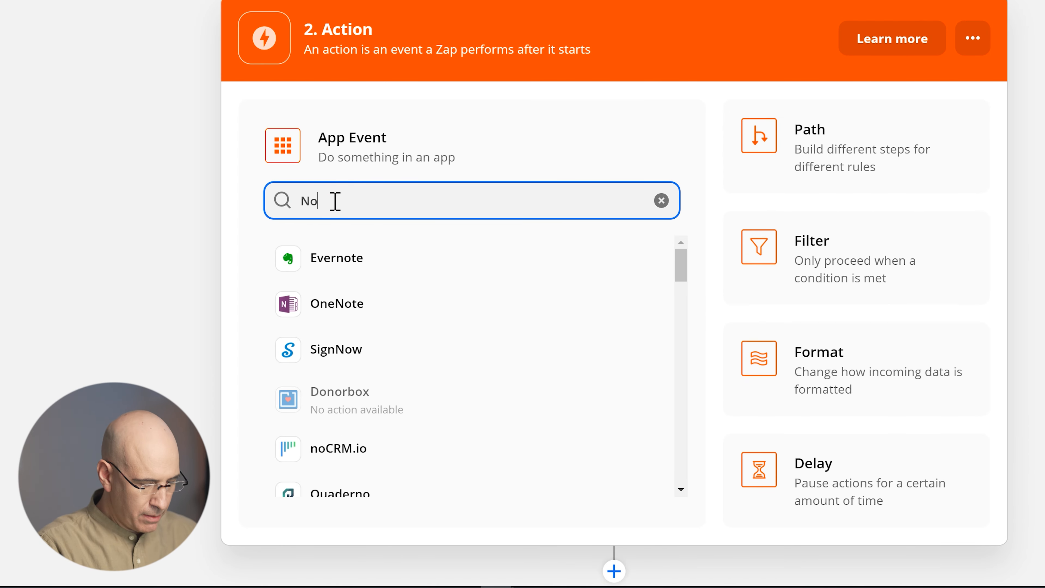
type("tion")
left_click(334, 258)
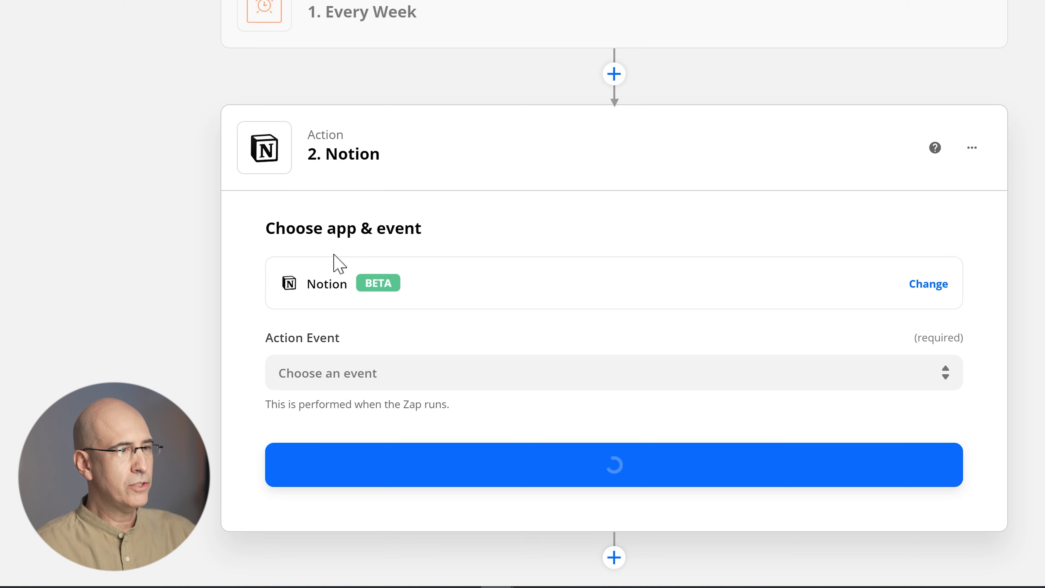
left_click(405, 368)
left_click(385, 455)
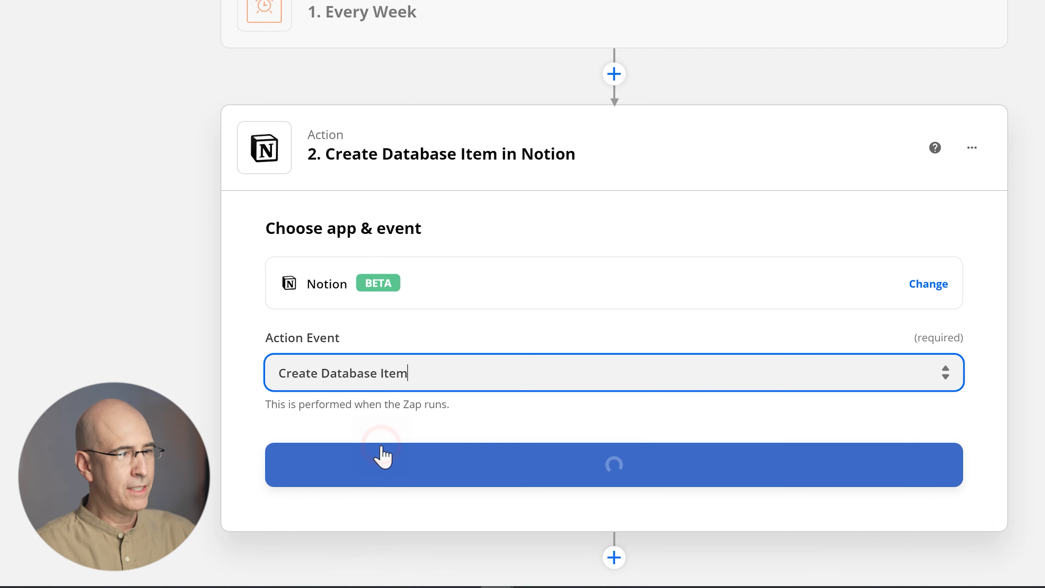
Use the existing Notion account for the database item action and continue to its setup
left_click(496, 475)
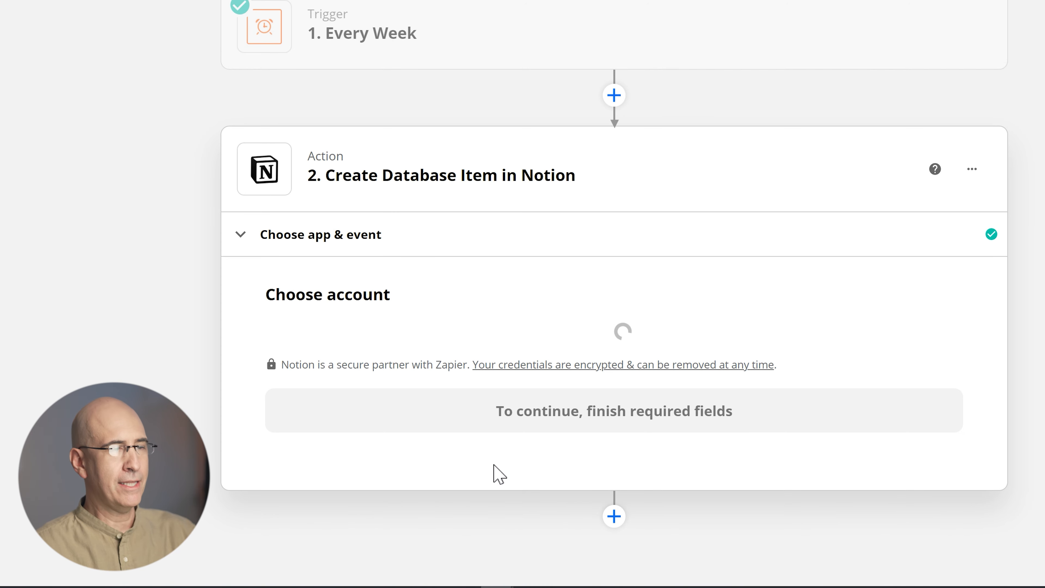
left_click(371, 365)
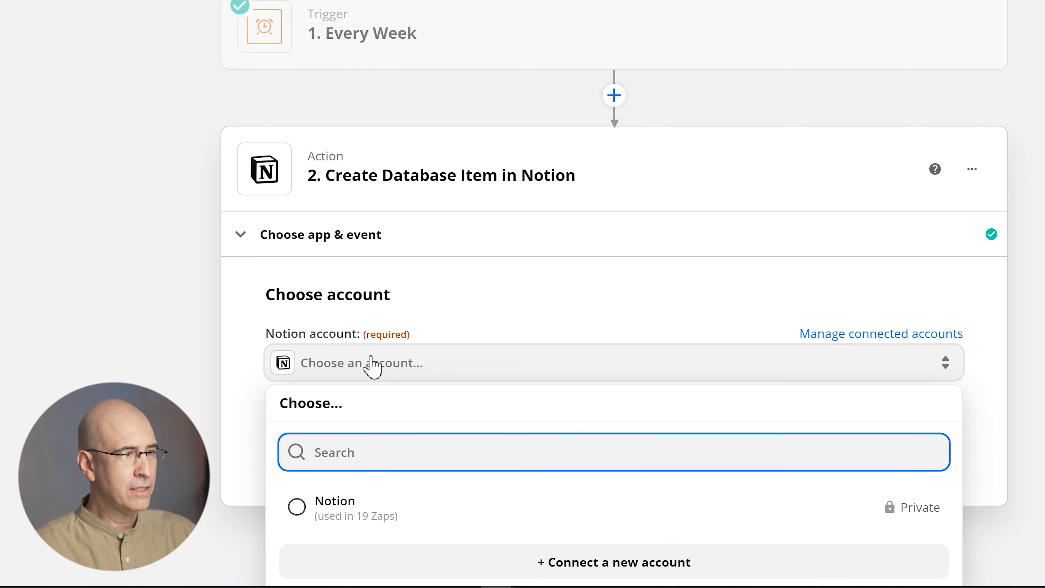
left_click(333, 507)
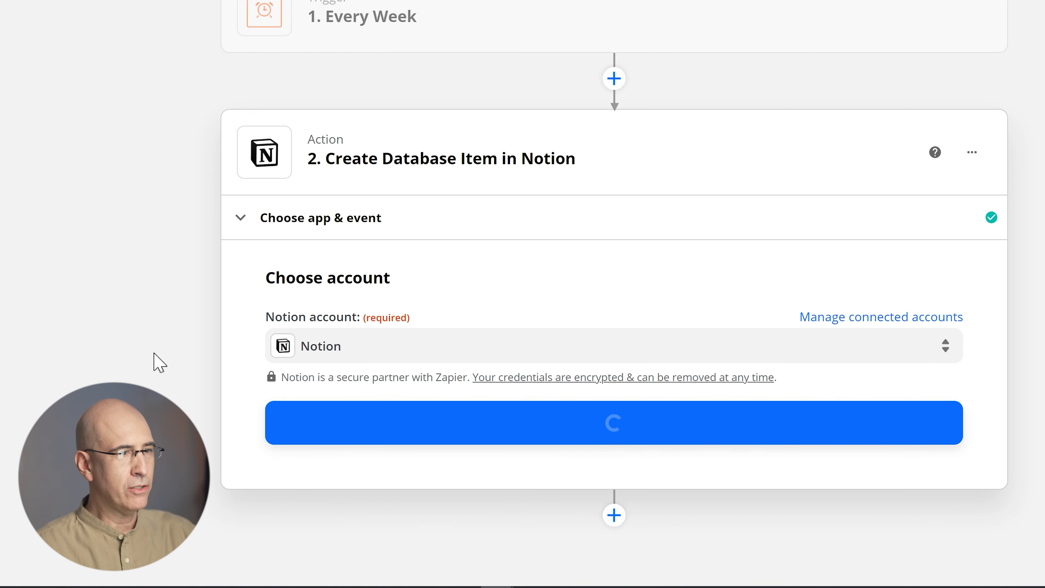
left_click(485, 429)
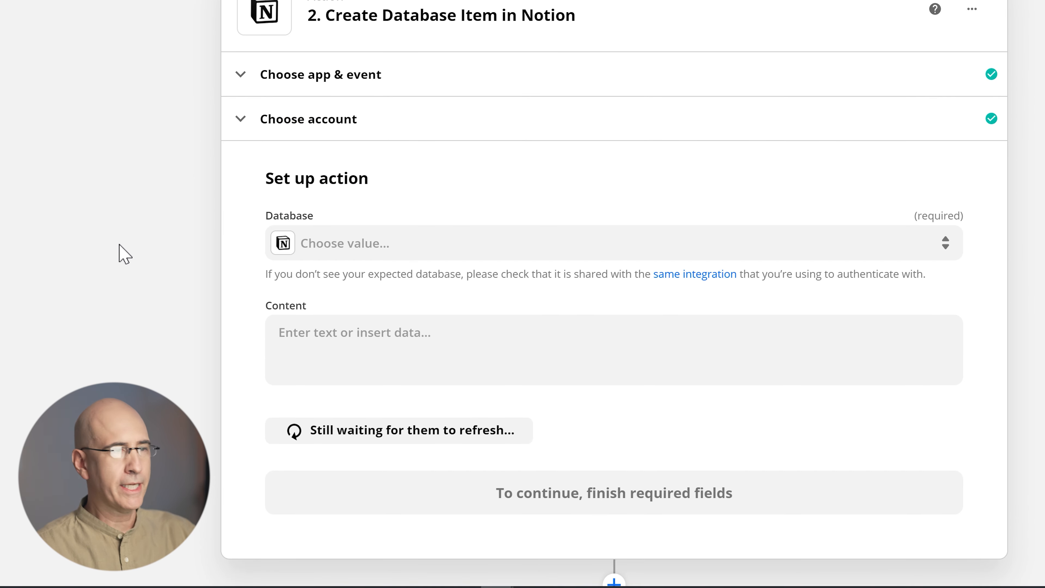
Choose Action Items as the Notion database, continue, and reopen the action setup to reach its property fields
left_click(360, 244)
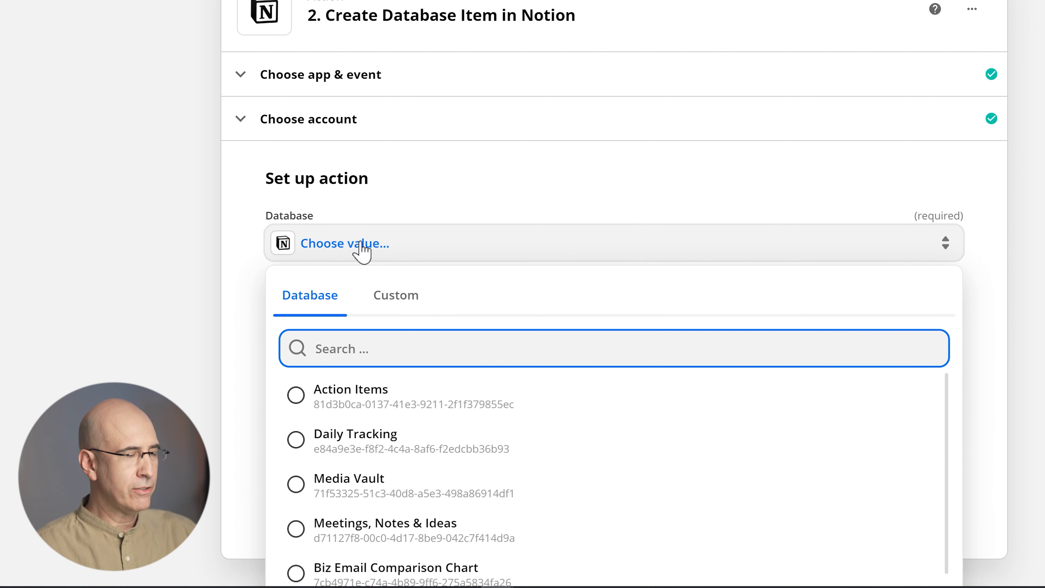
left_click(353, 396)
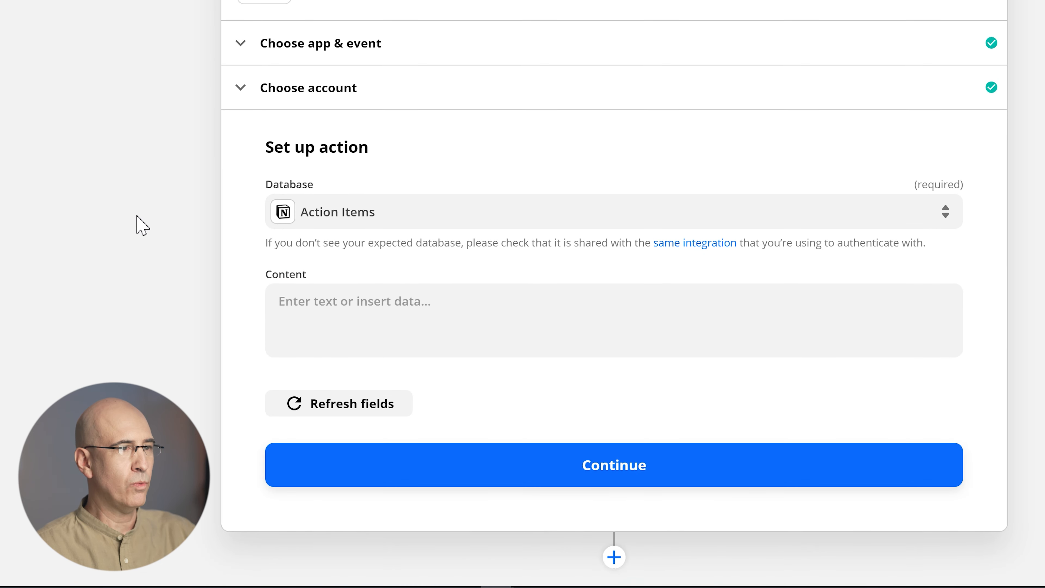
left_click(458, 463)
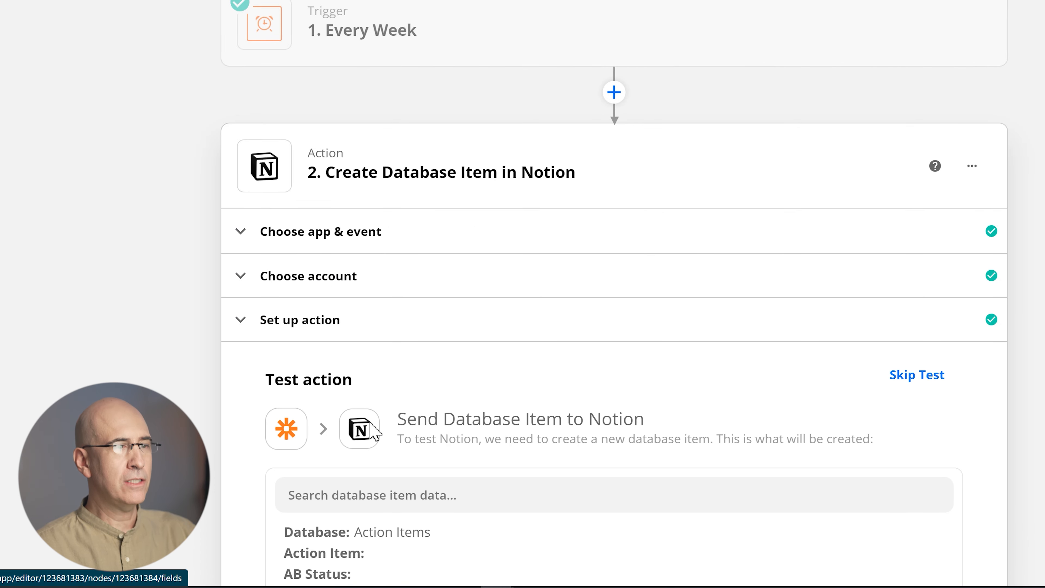
left_click(299, 323)
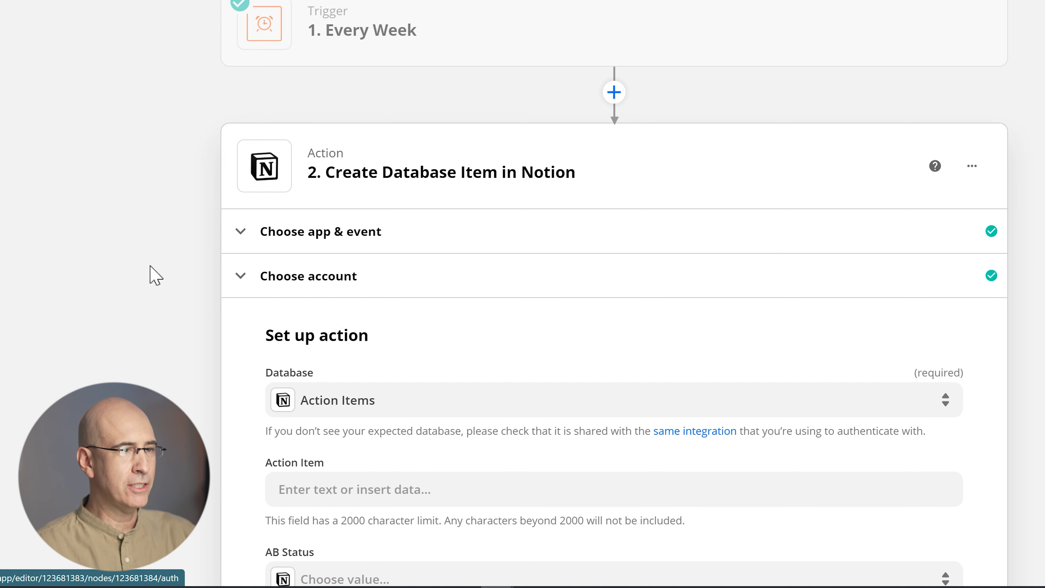
Enter "Pay Electric Bill" as the Action Item name
scroll(150, 265, "down", 1)
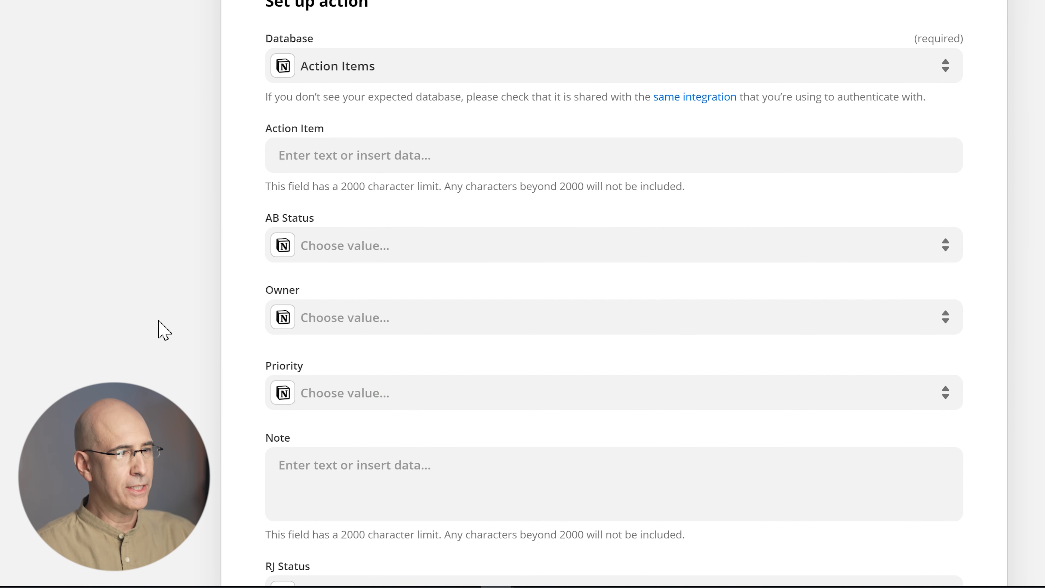
scroll(135, 232, "down", 1)
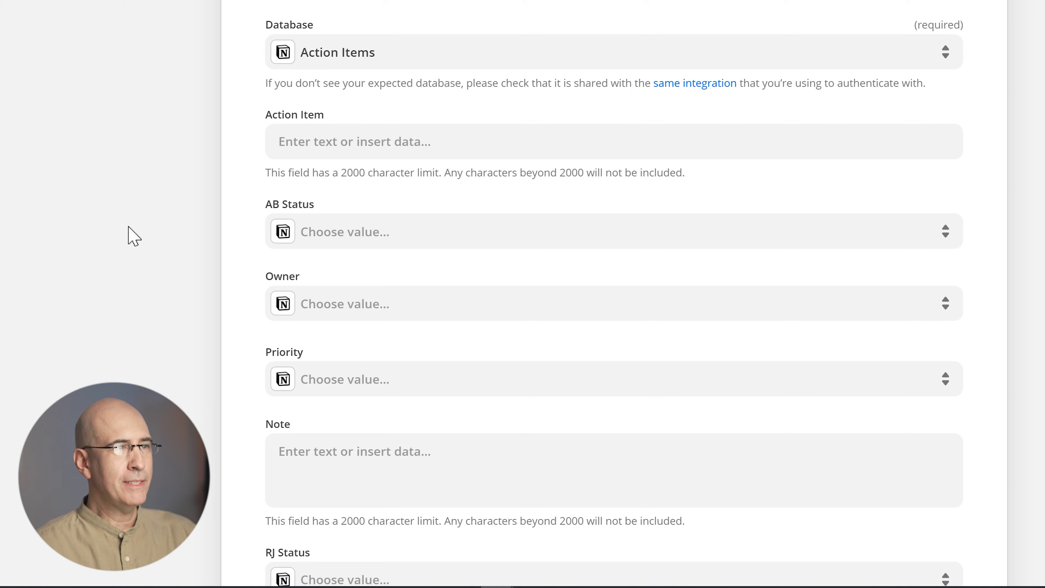
scroll(127, 165, "down", 2)
scroll(128, 169, "up", 3)
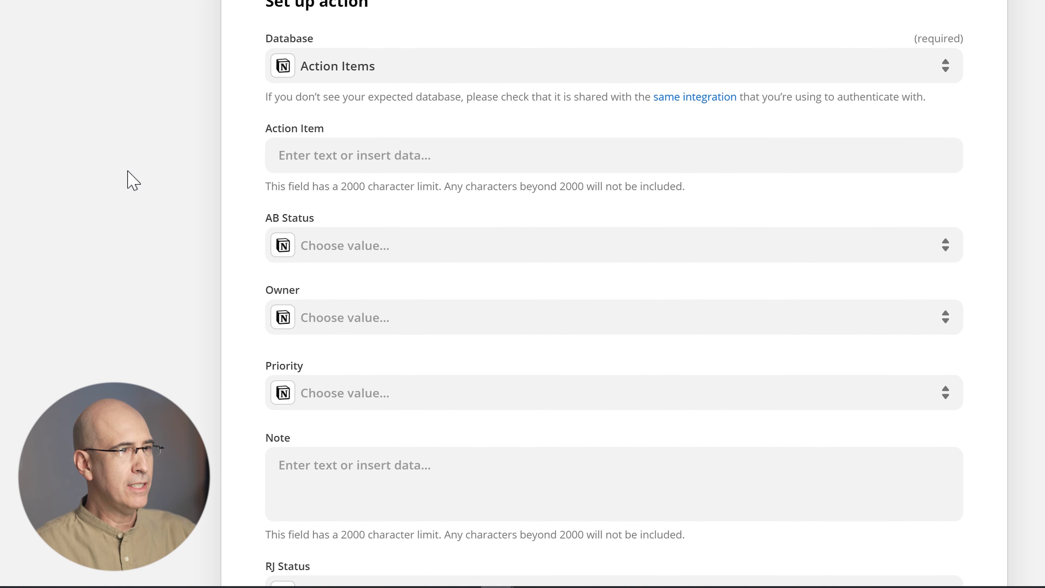
left_click(374, 155)
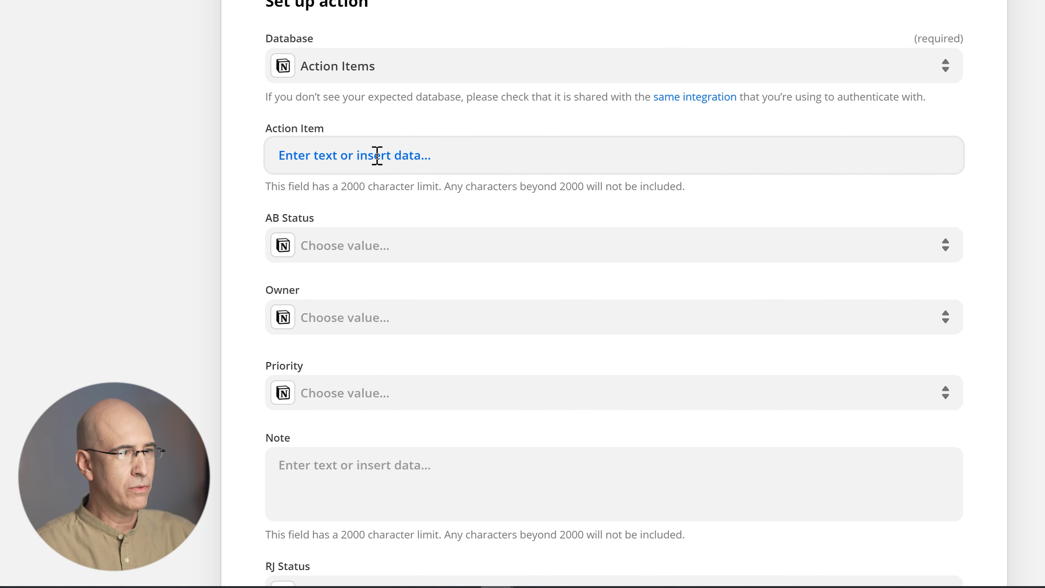
left_click(364, 243)
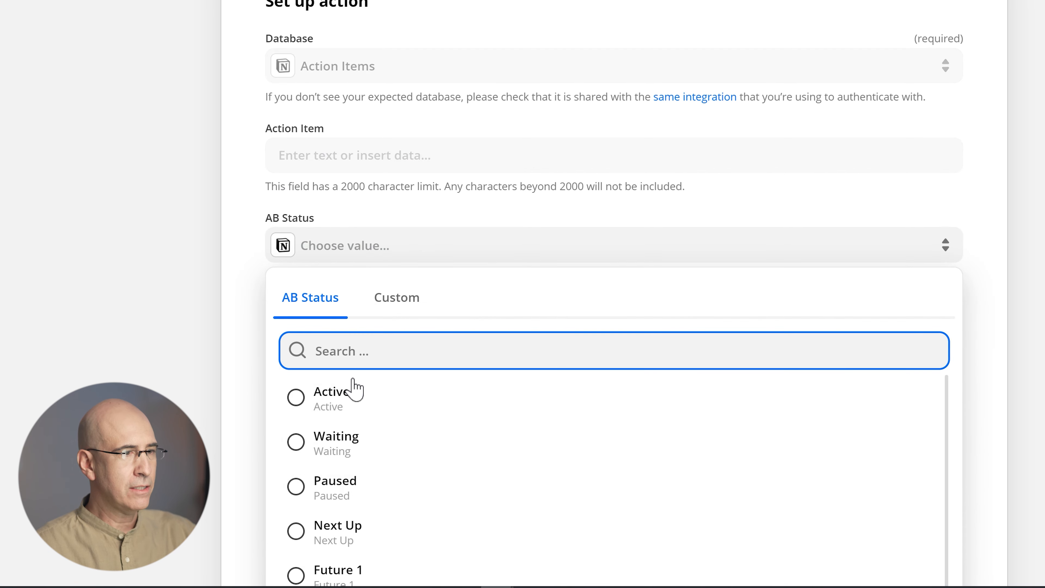
left_click(362, 156)
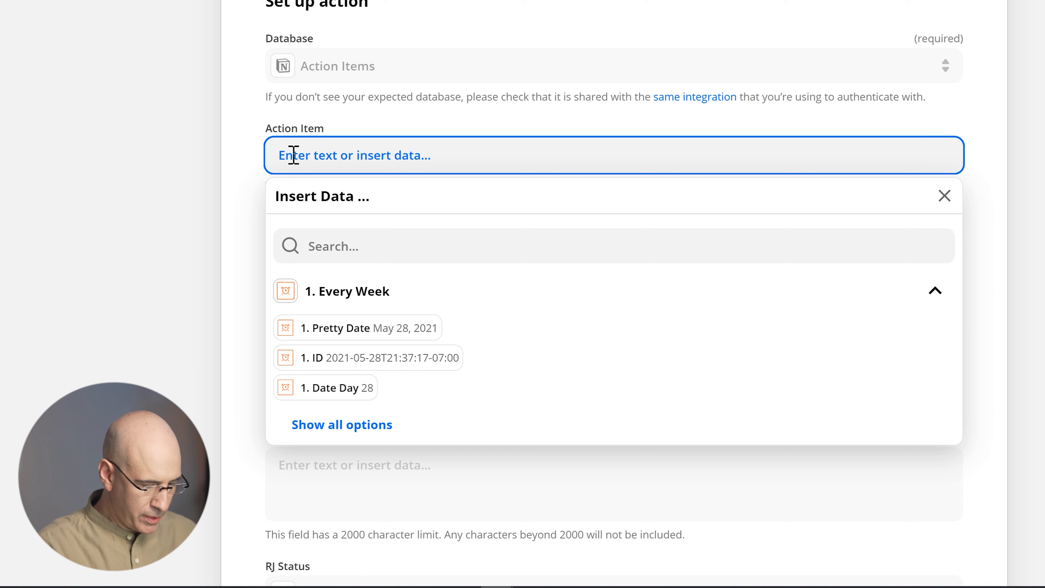
type("Pay Electric Bill")
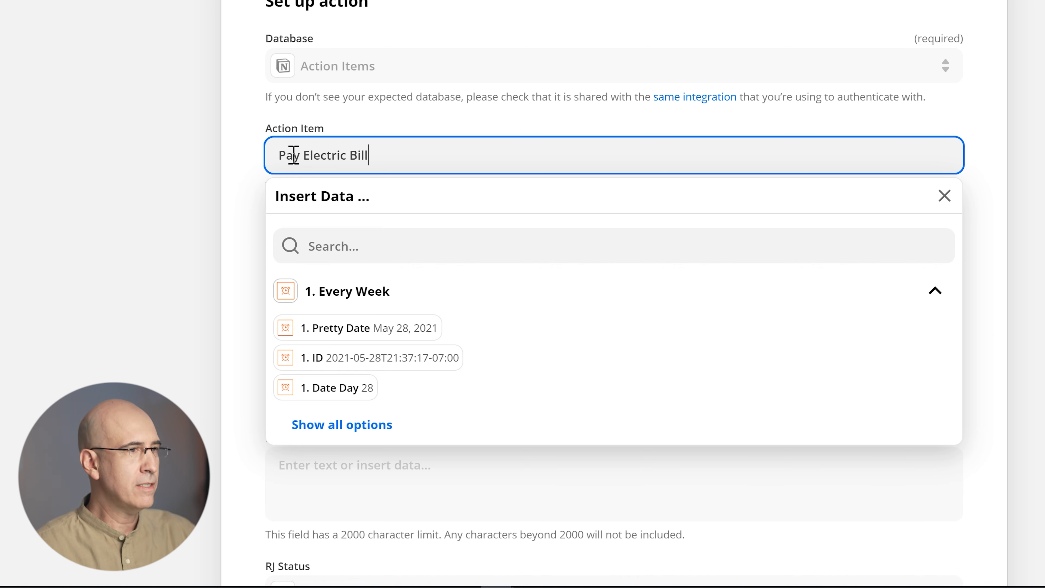
left_click(192, 138)
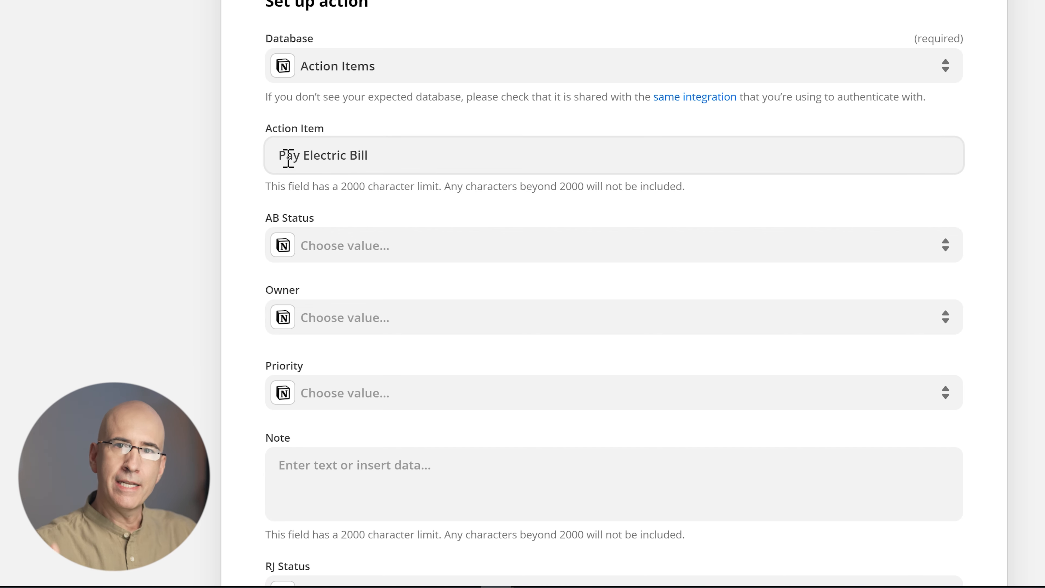
Set the item's AB Status to Active and its Priority to Quick
scroll(313, 152, "down", 2)
left_click(329, 168)
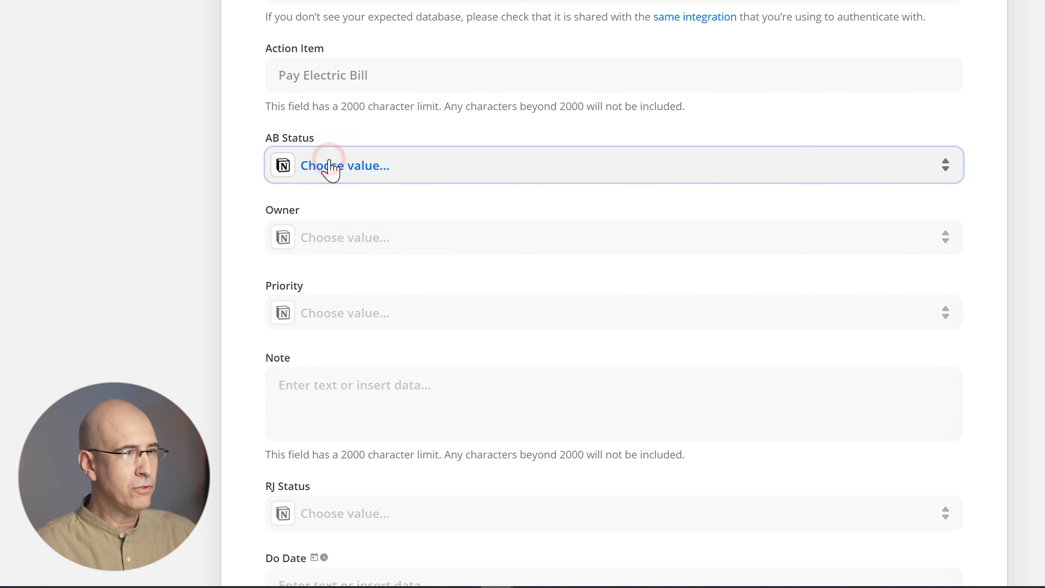
left_click(327, 313)
left_click(147, 194)
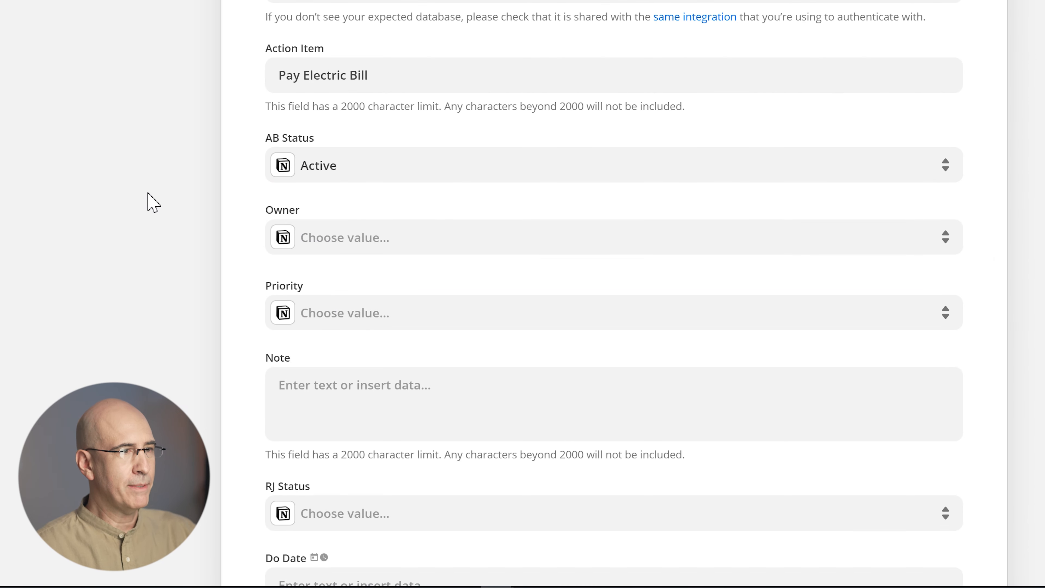
scroll(146, 202, "down", 4)
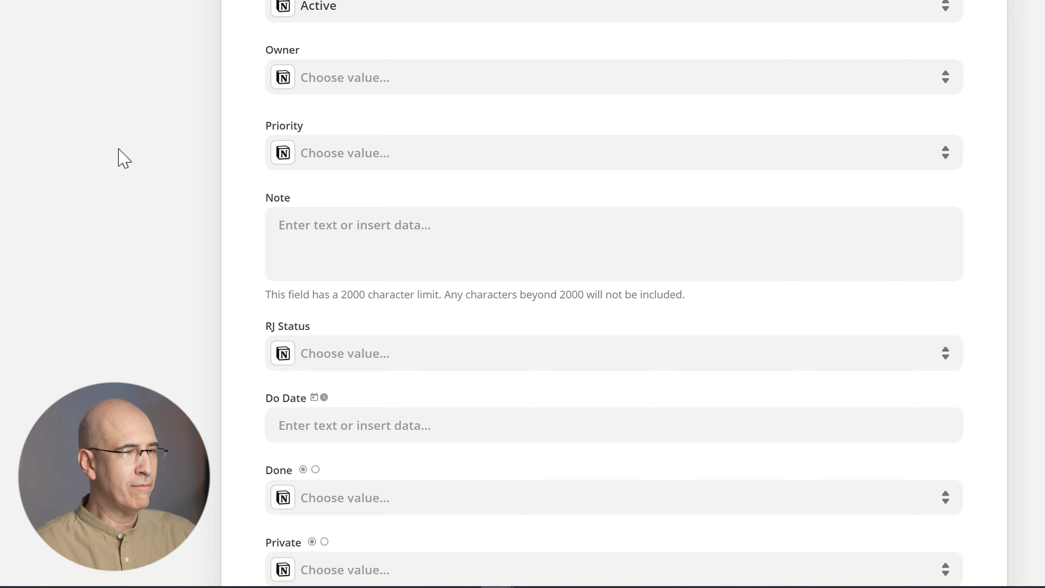
left_click(346, 154)
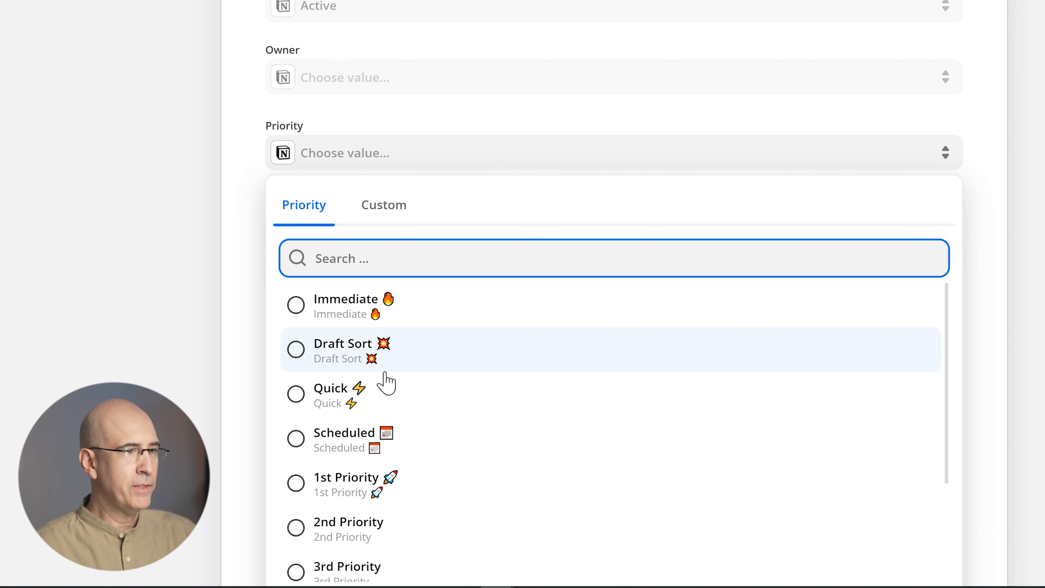
left_click(327, 406)
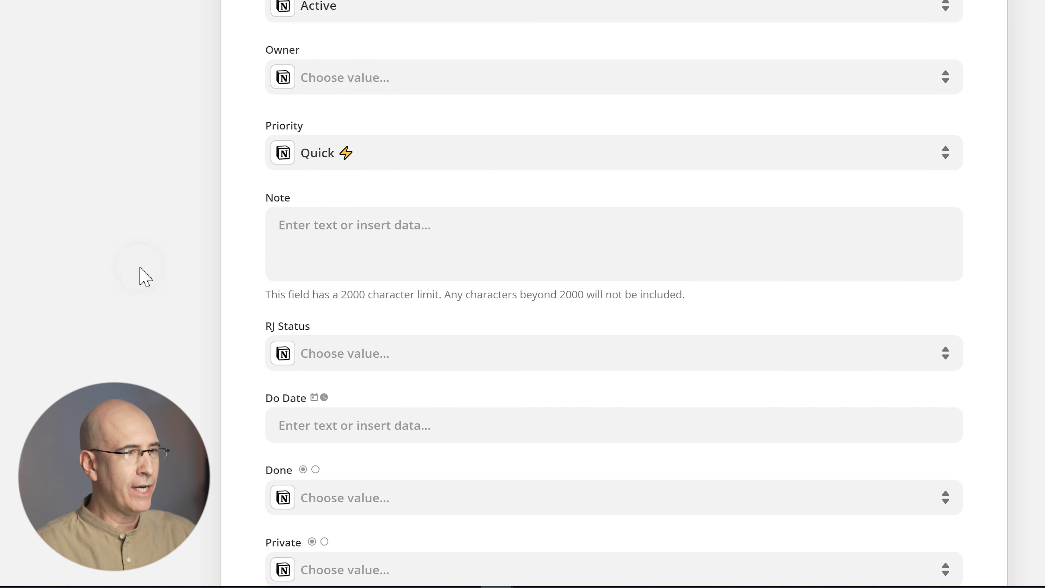
Enter "today" as the item's Do Date
scroll(142, 276, "down", 4)
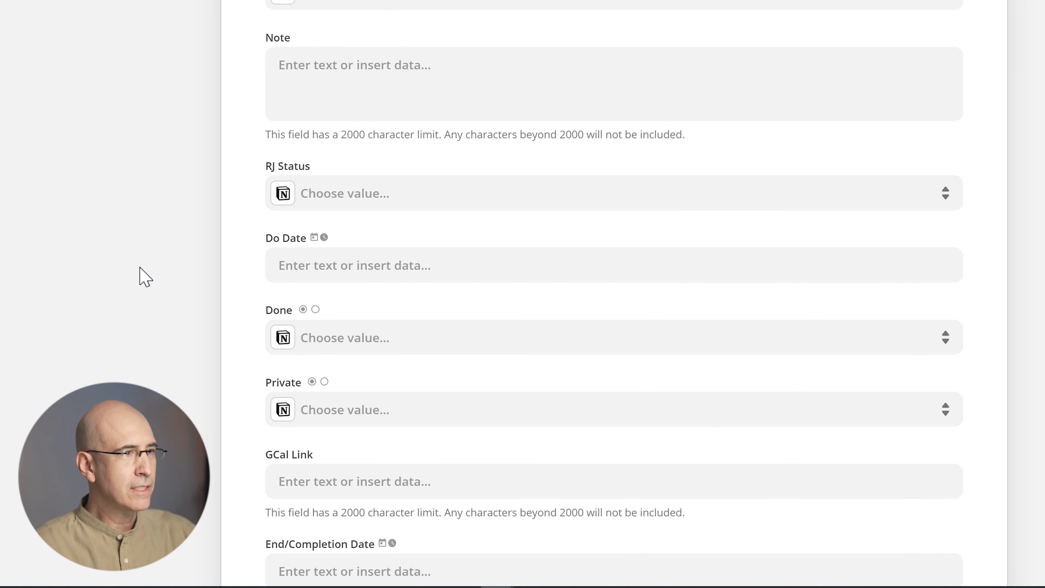
scroll(142, 276, "down", 2)
left_click(332, 193)
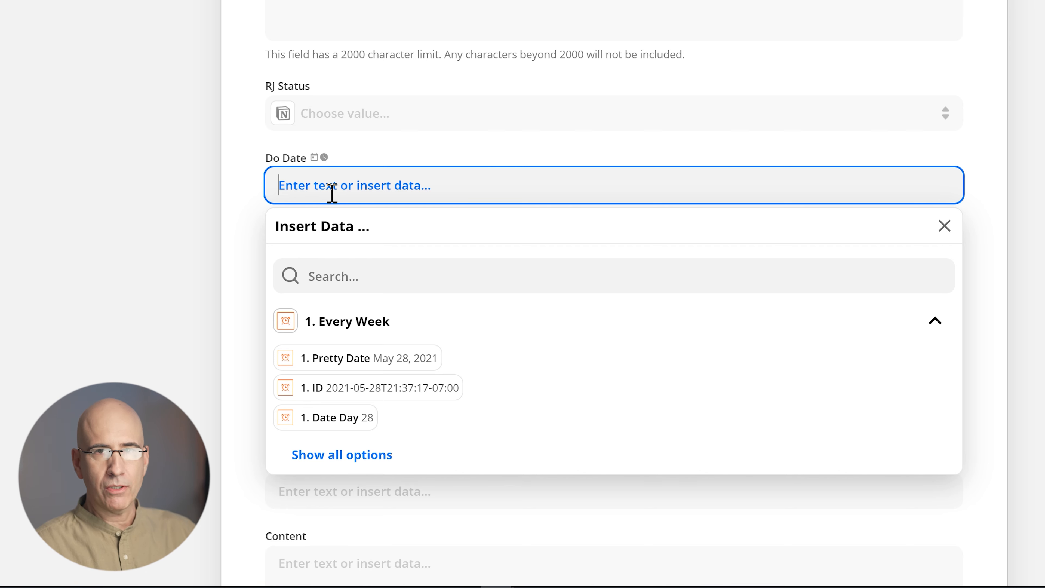
type("today")
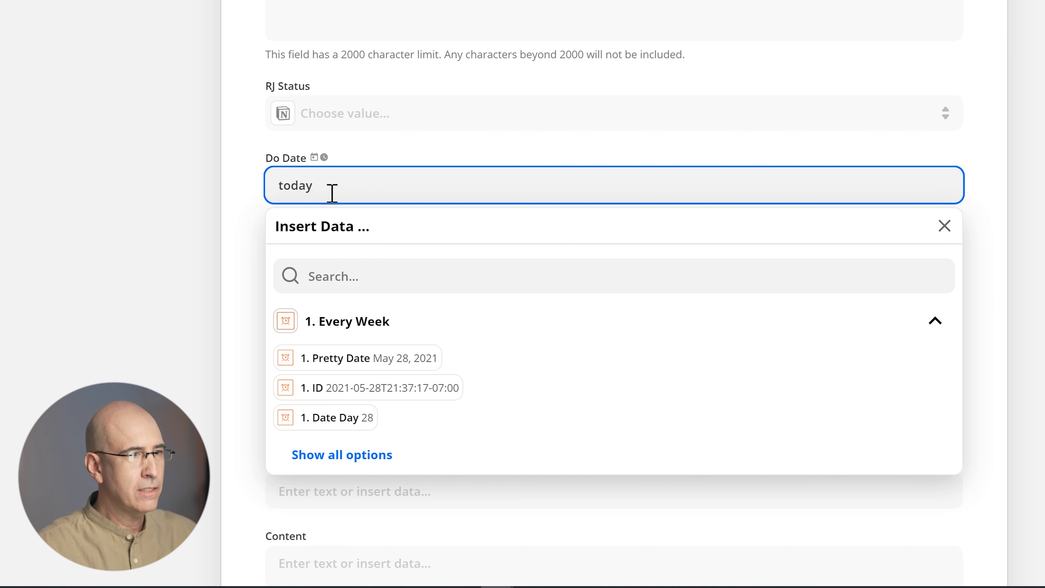
left_click(246, 180)
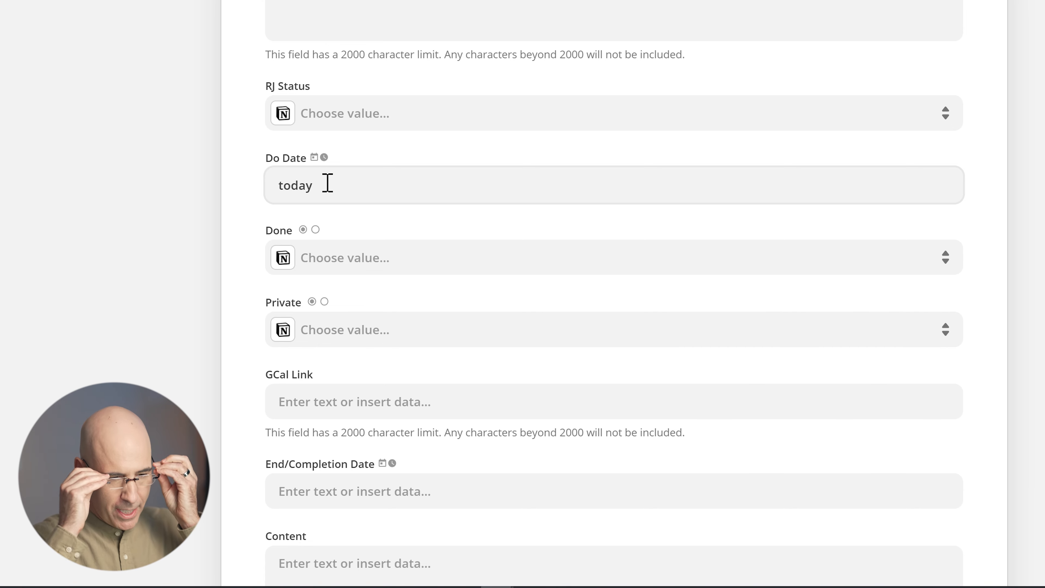
Replace the item's Do Date with "next week"
double_click(328, 183)
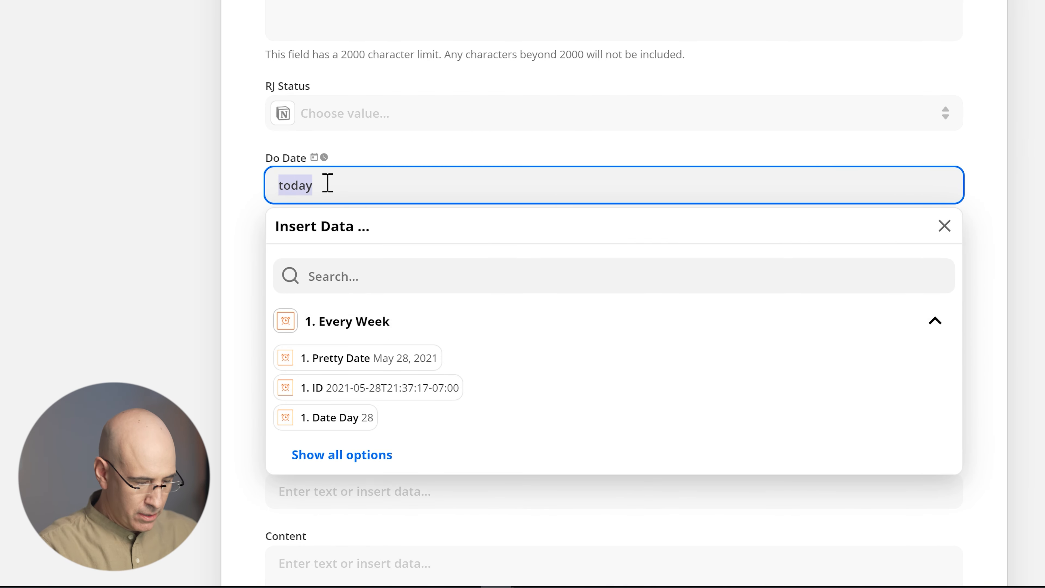
type("next week")
left_click(150, 218)
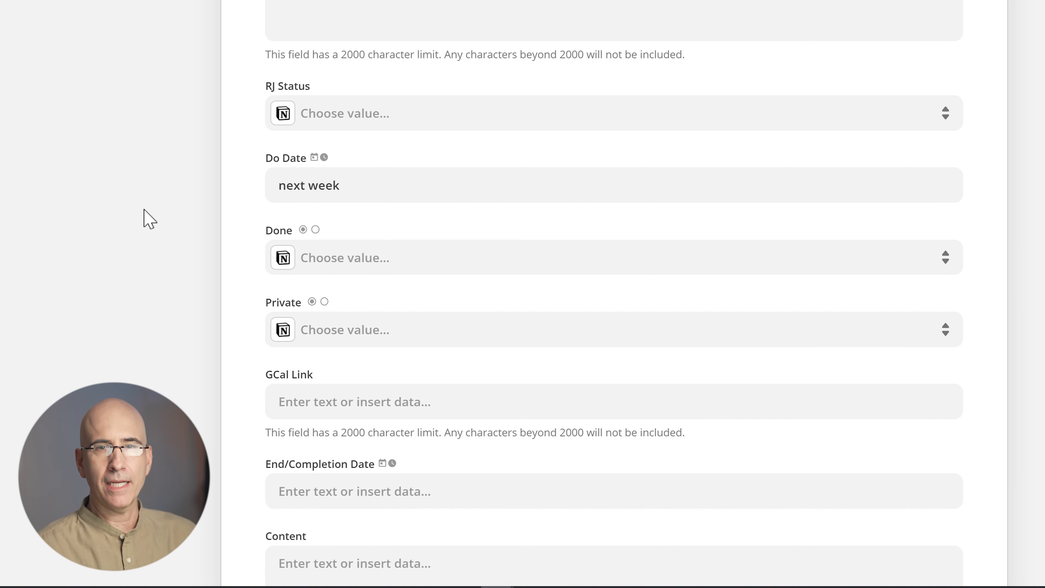
Examine the supported date formats in Zapier's help article, including "next friday at 7pm", and review the action's field values
scroll(205, 243, "up", 15)
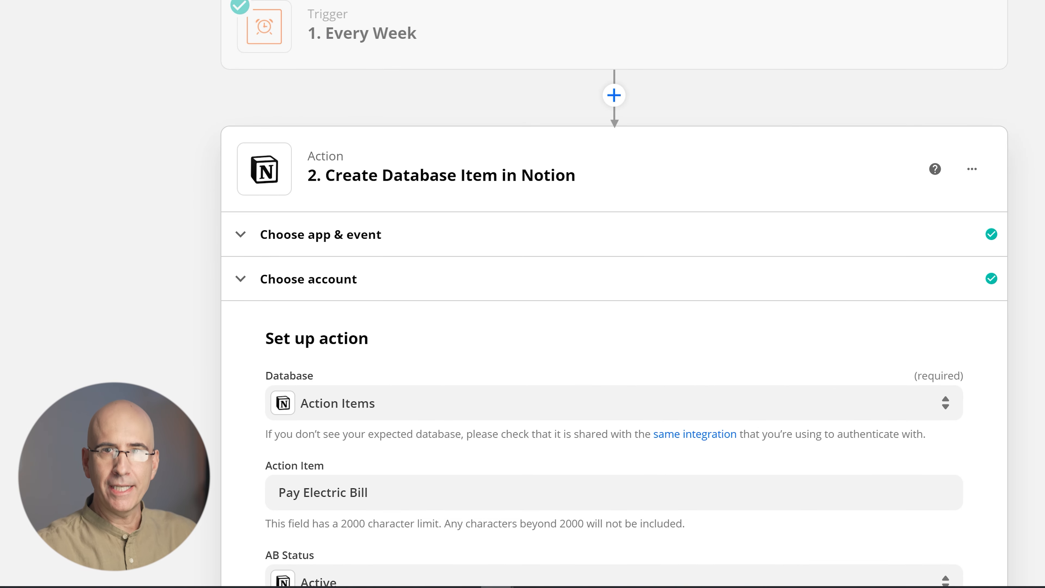
scroll(34, 245, "down", 10)
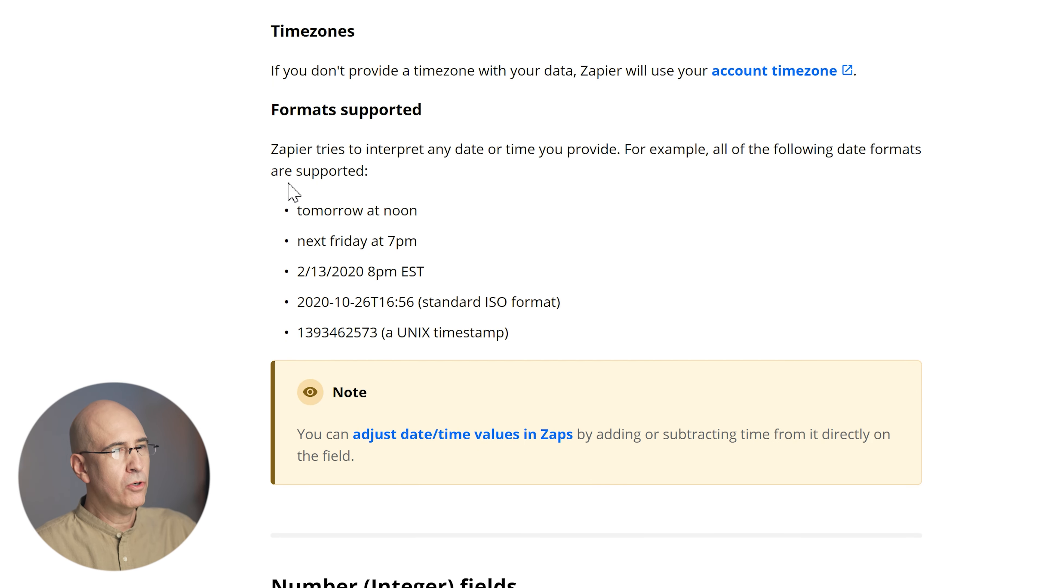
scroll(245, 140, "down", 2)
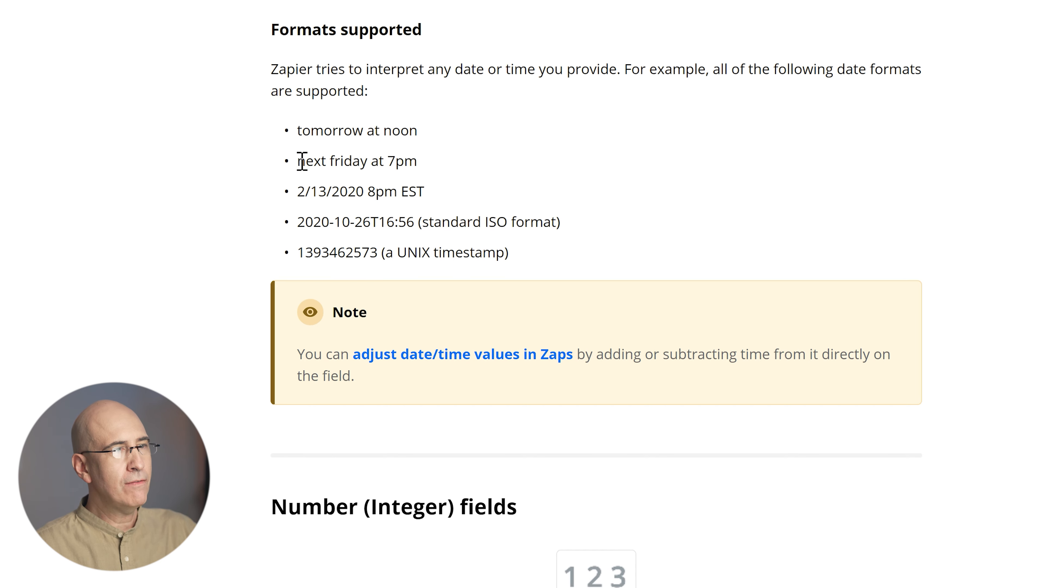
left_click_drag(301, 161, 455, 168)
left_click(450, 160)
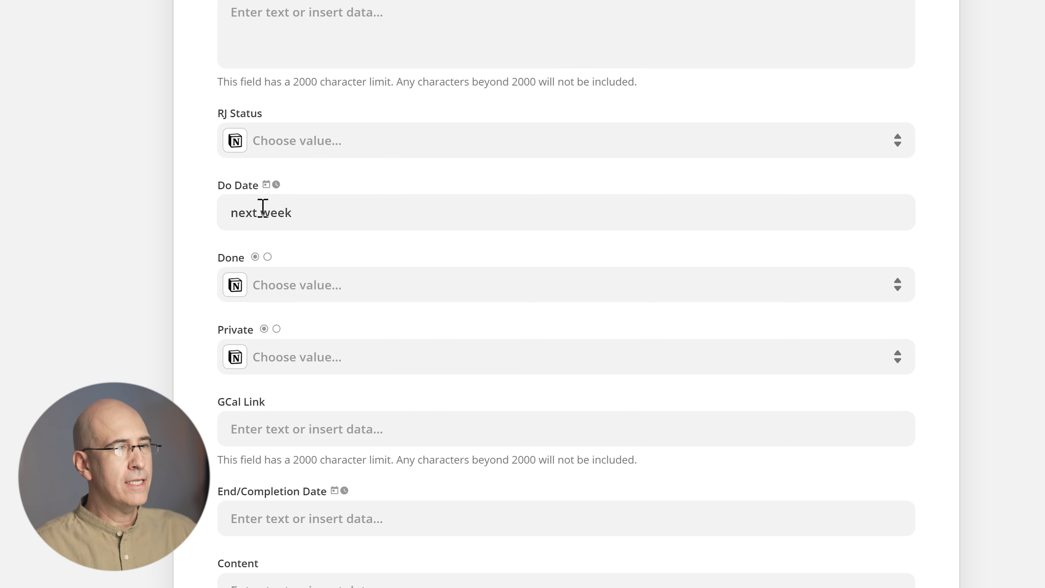
scroll(261, 209, "up", 15)
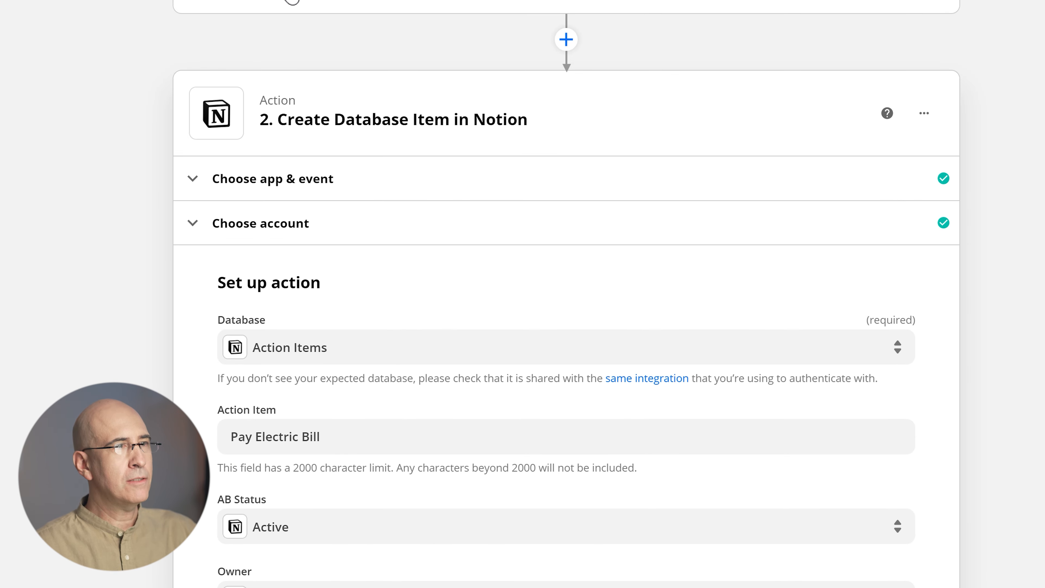
scroll(84, 203, "down", 10)
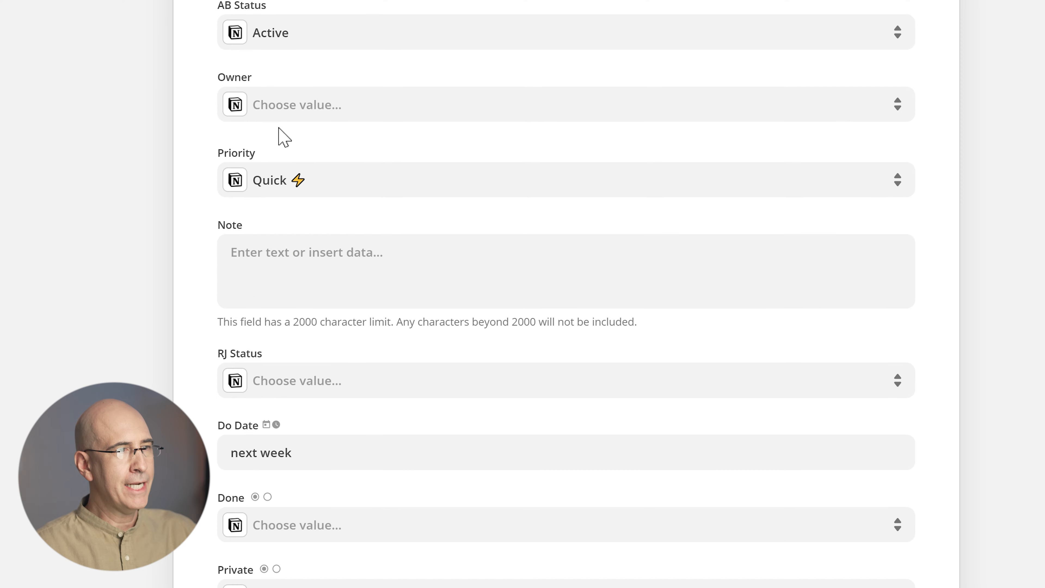
scroll(488, 340, "down", 6)
left_click(296, 213)
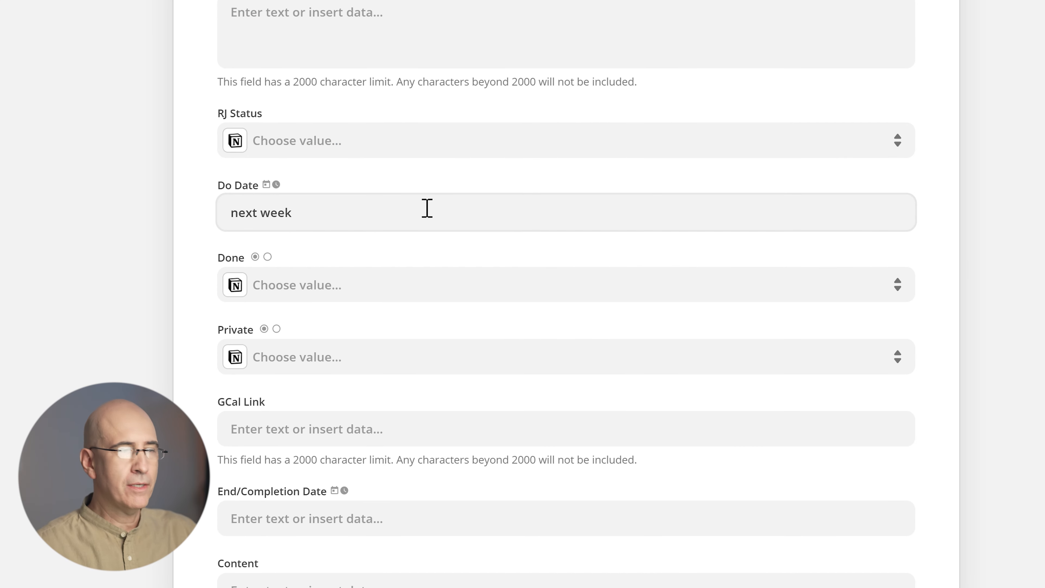
scroll(215, 157, "down", 6)
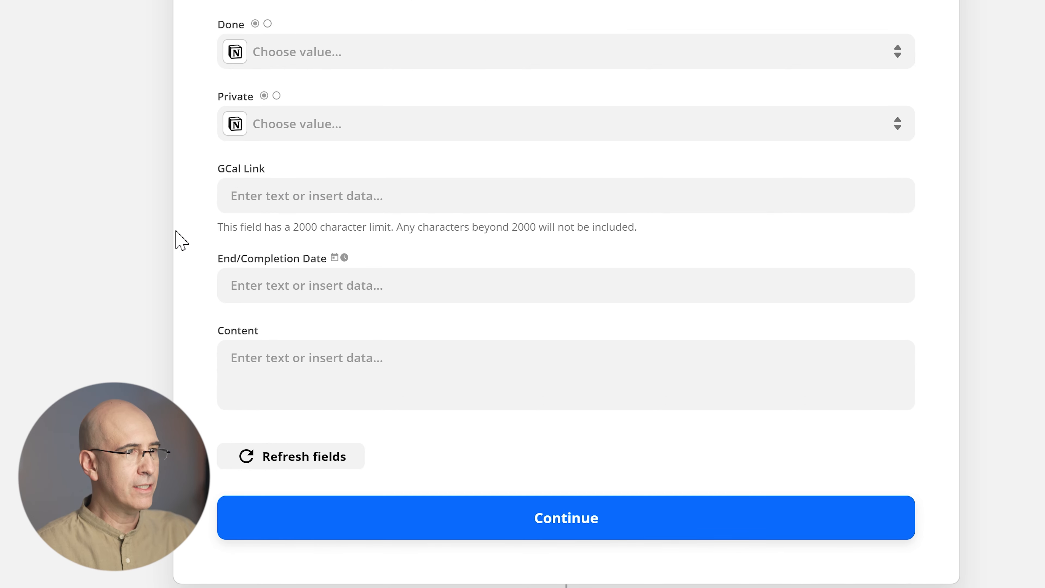
scroll(111, 237, "up", 18)
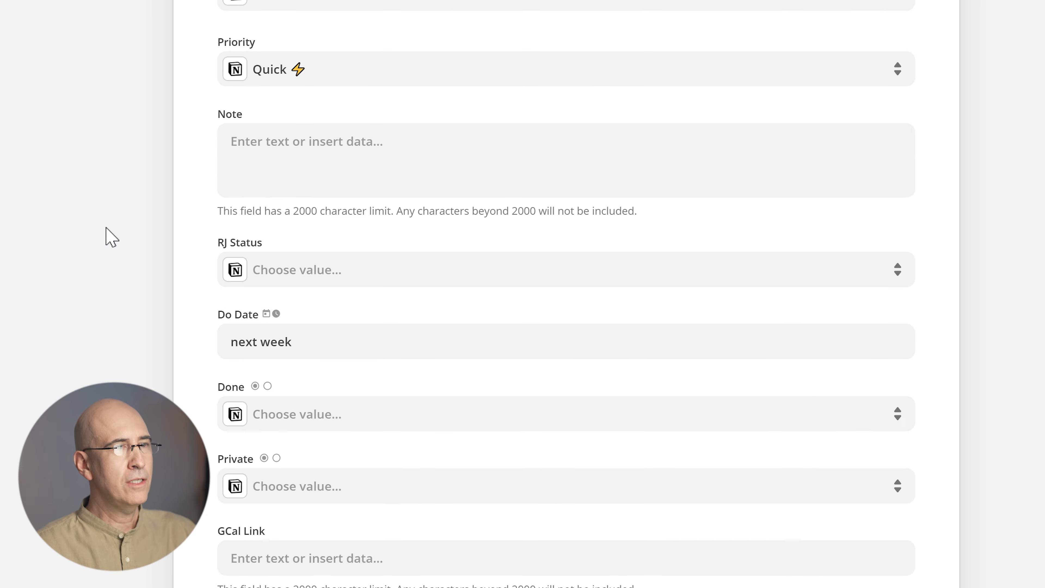
scroll(111, 237, "down", 15)
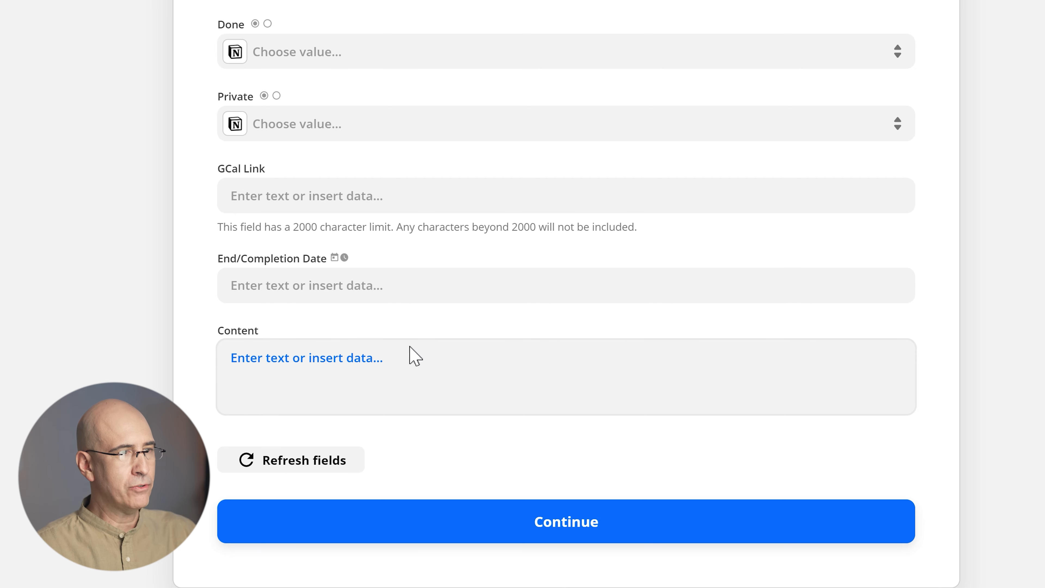
left_click(562, 525)
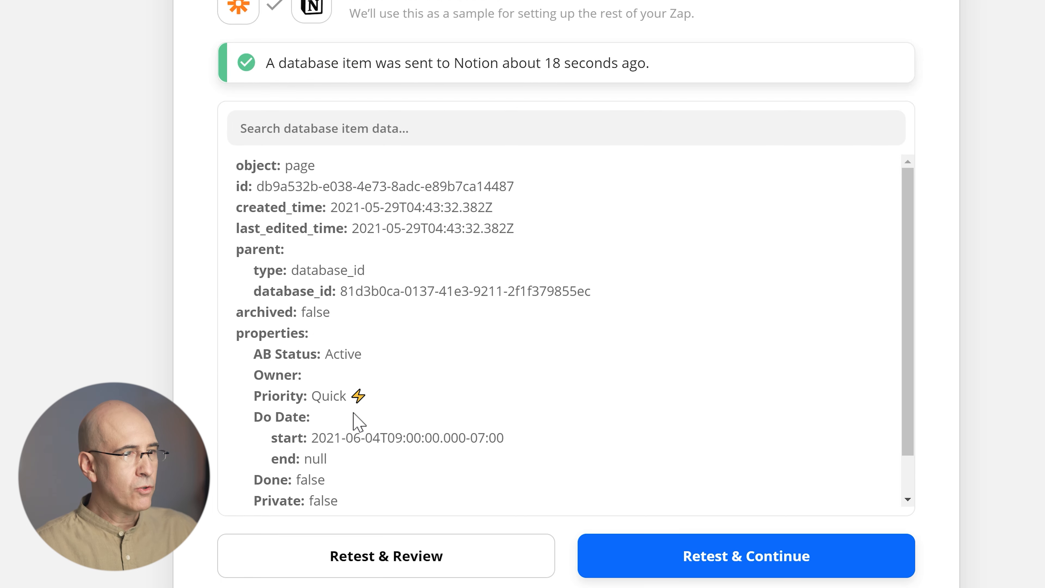
scroll(362, 350, "down", 3)
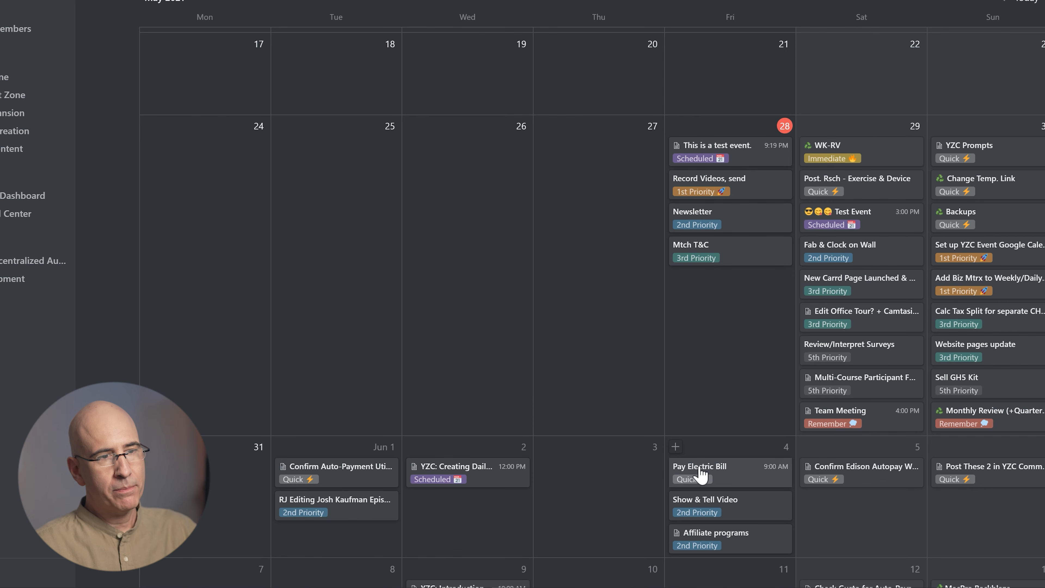
scroll(738, 486, "down", 2)
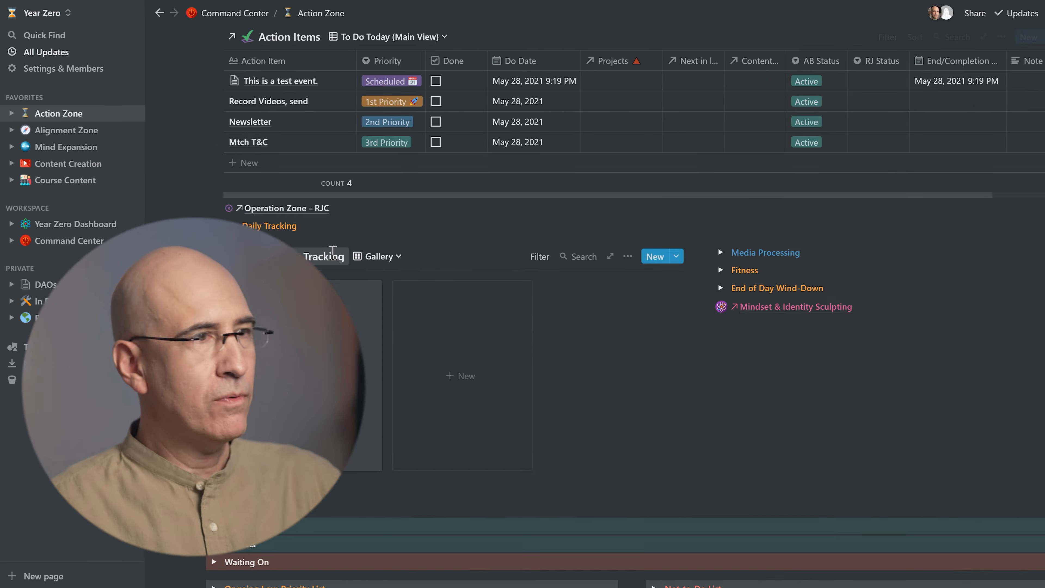
Examine the May 28, 2021 entry in the Daily Tracking gallery on Notion's Action Zone page, and close it
scroll(213, 222, "down", 5)
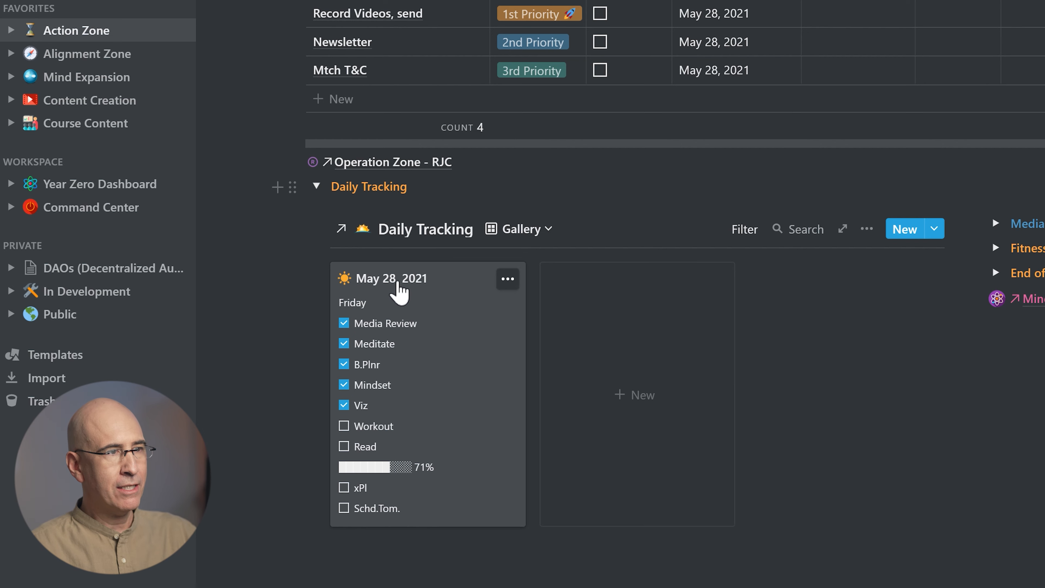
left_click(459, 303)
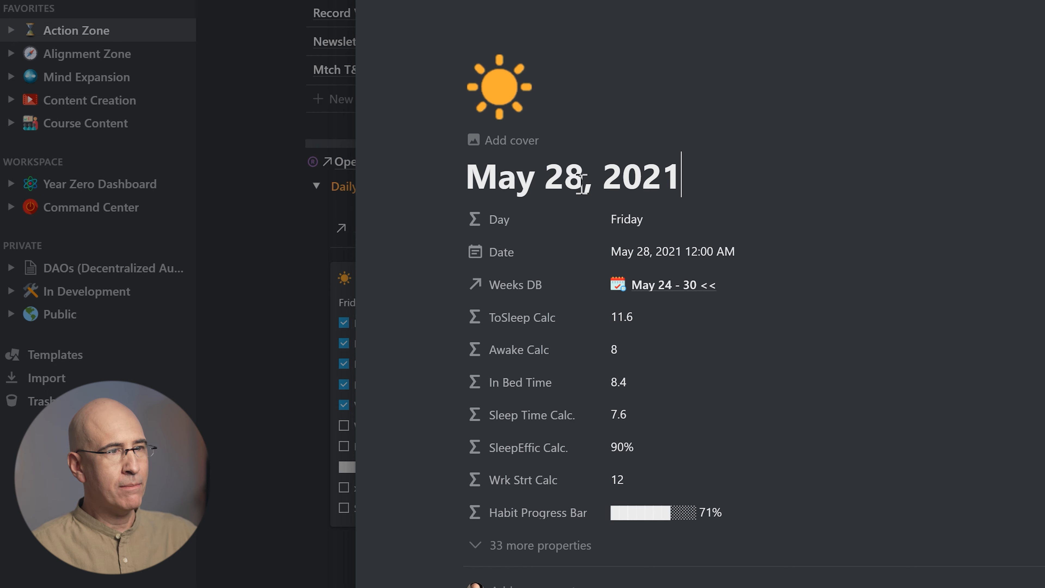
left_click(249, 211)
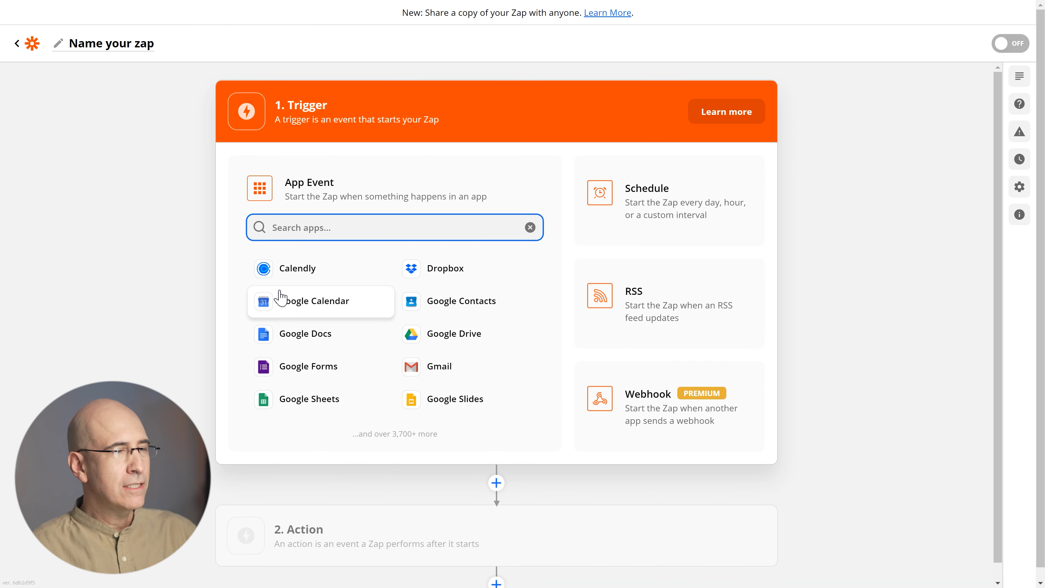
Set the new Zap's trigger to Schedule by Zapier with the Every Day event
left_click(642, 210)
left_click(315, 274)
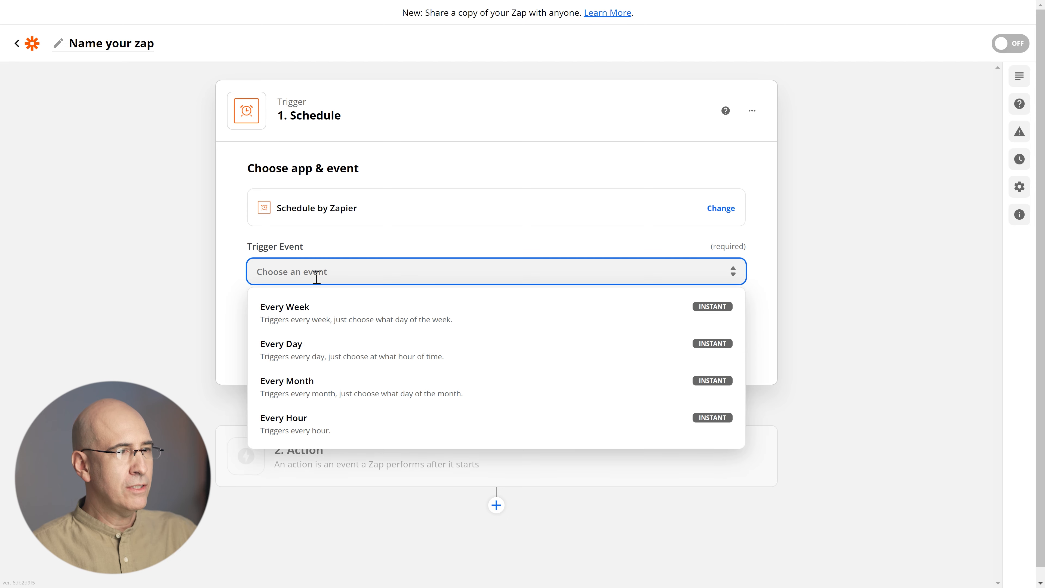
left_click(308, 357)
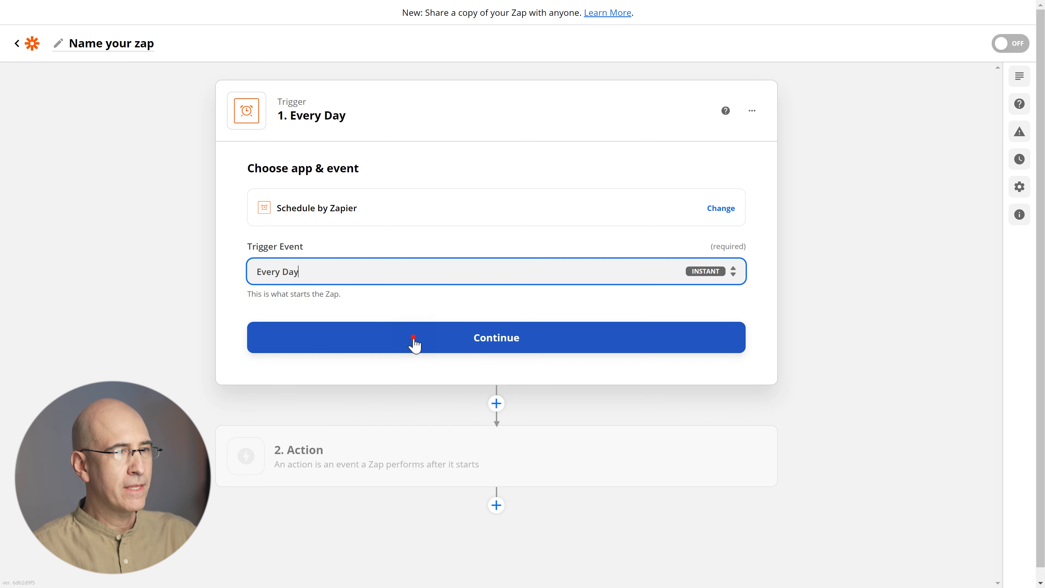
left_click(415, 341)
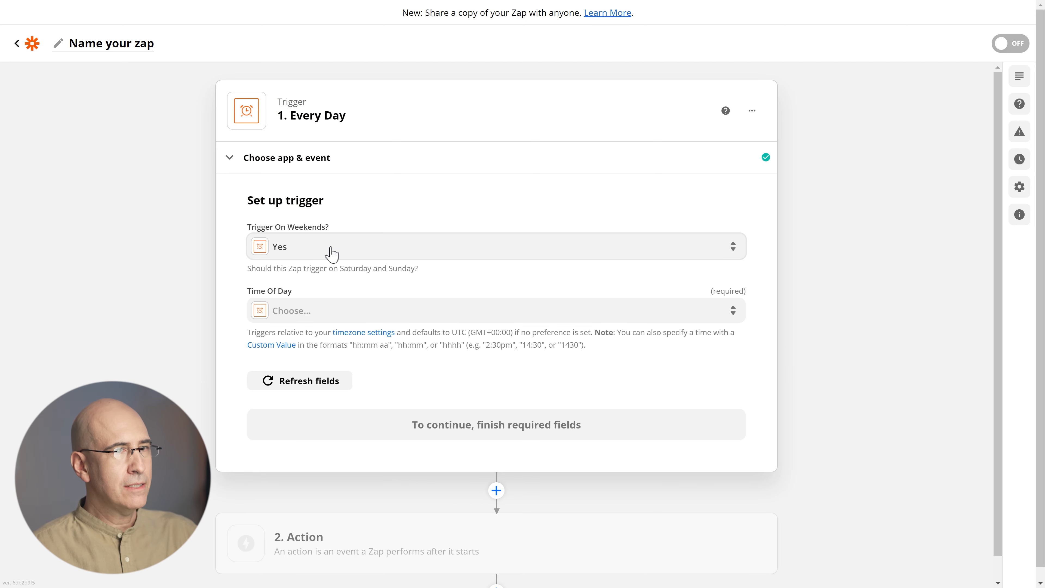
Set the daily trigger's time of day to 4am and complete the trigger setup
left_click(329, 313)
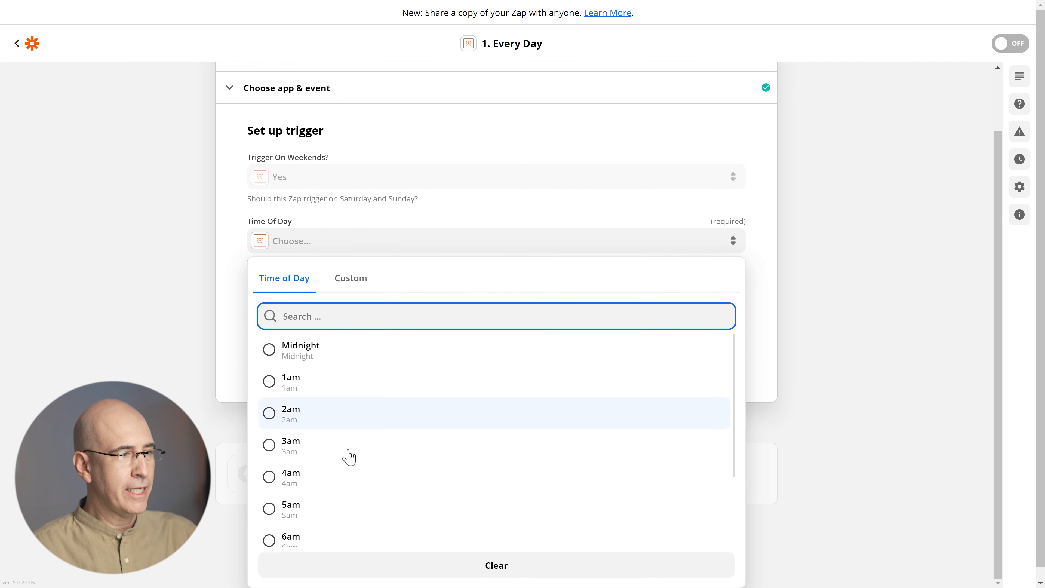
left_click(270, 478)
left_click(425, 405)
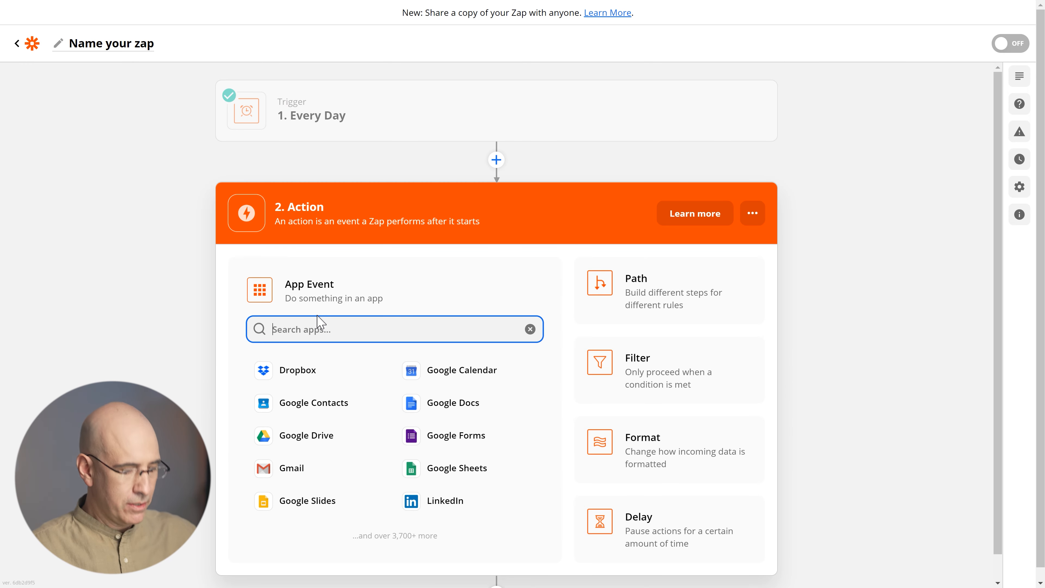
Add a Notion action with the Create Database Item event and accept the connected Notion account
type("notion")
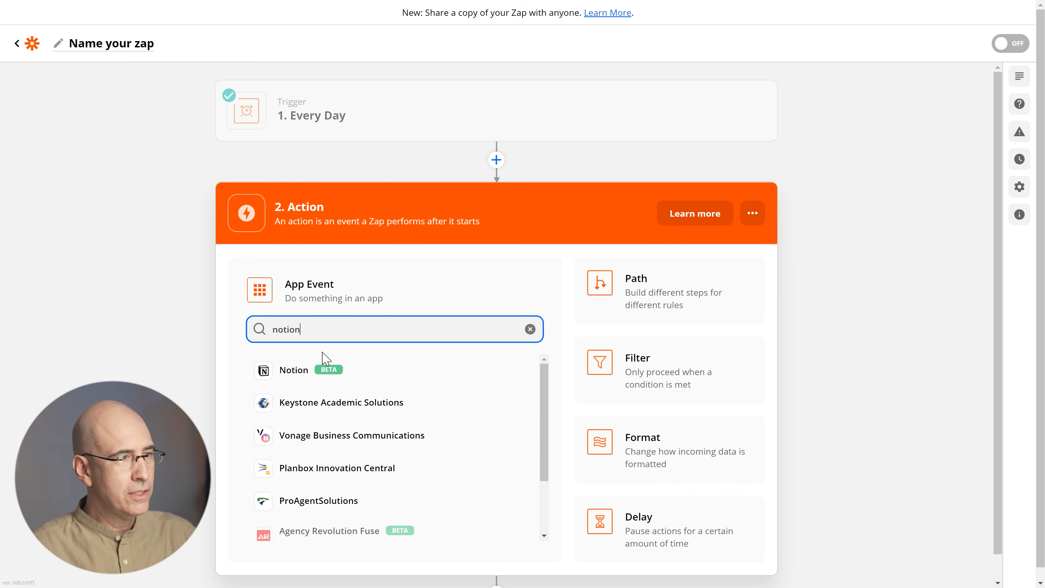
left_click(323, 366)
left_click(325, 371)
left_click(338, 420)
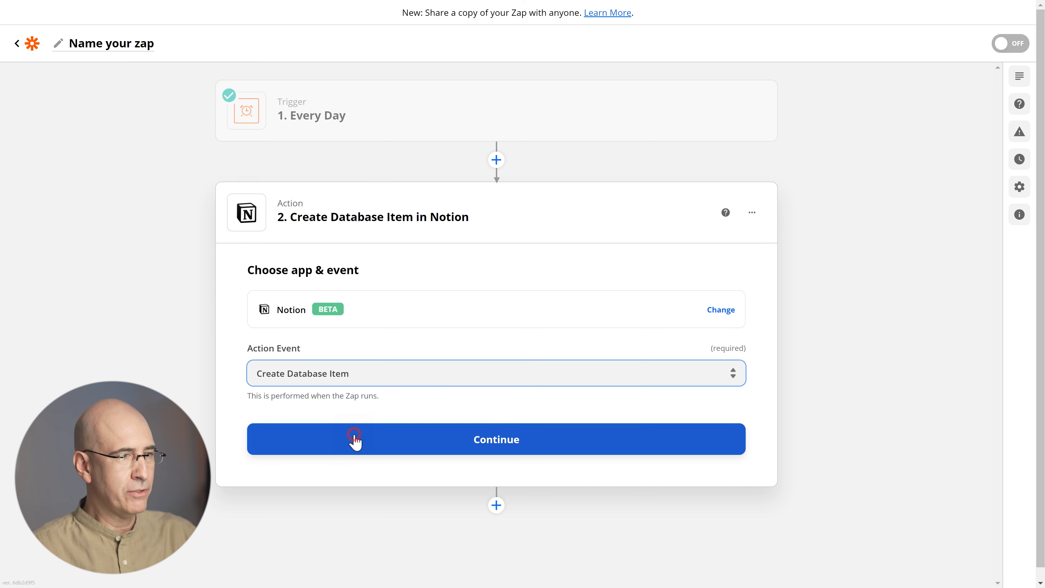
left_click(353, 436)
left_click(297, 456)
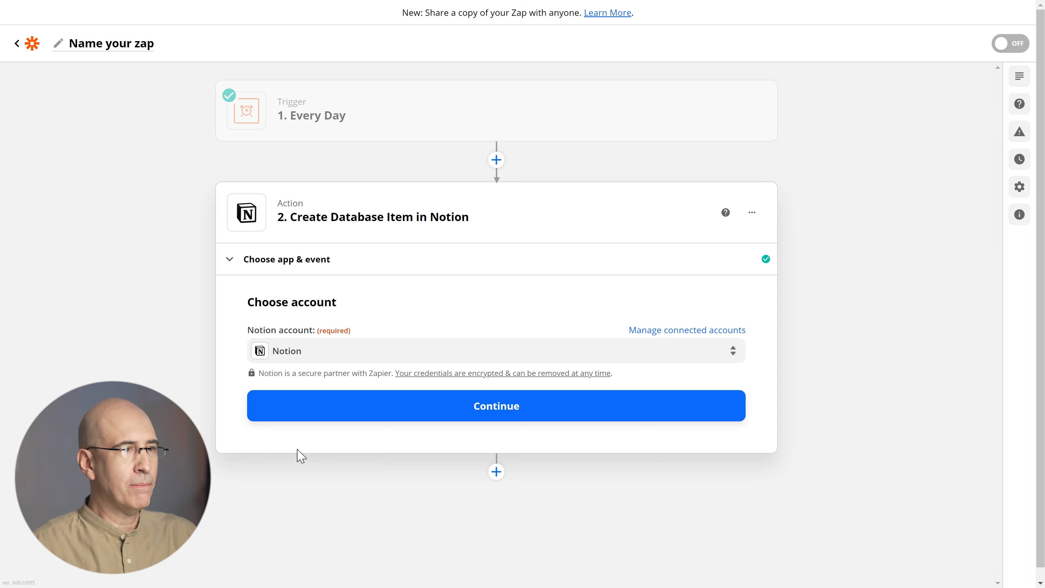
left_click(327, 406)
Choose Daily Tracking as the database for the new item
left_click(341, 381)
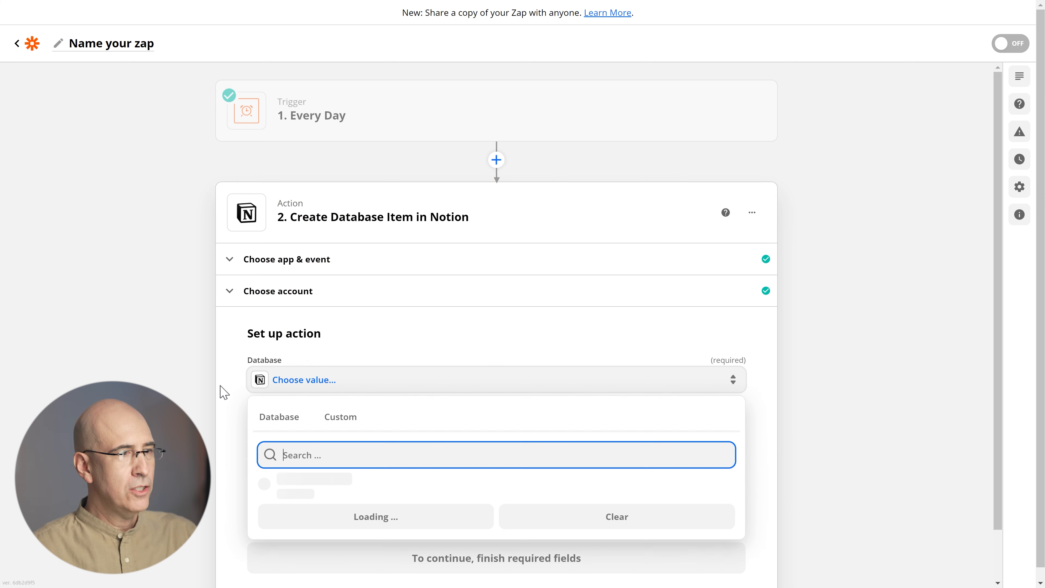
scroll(182, 389, "down", 3)
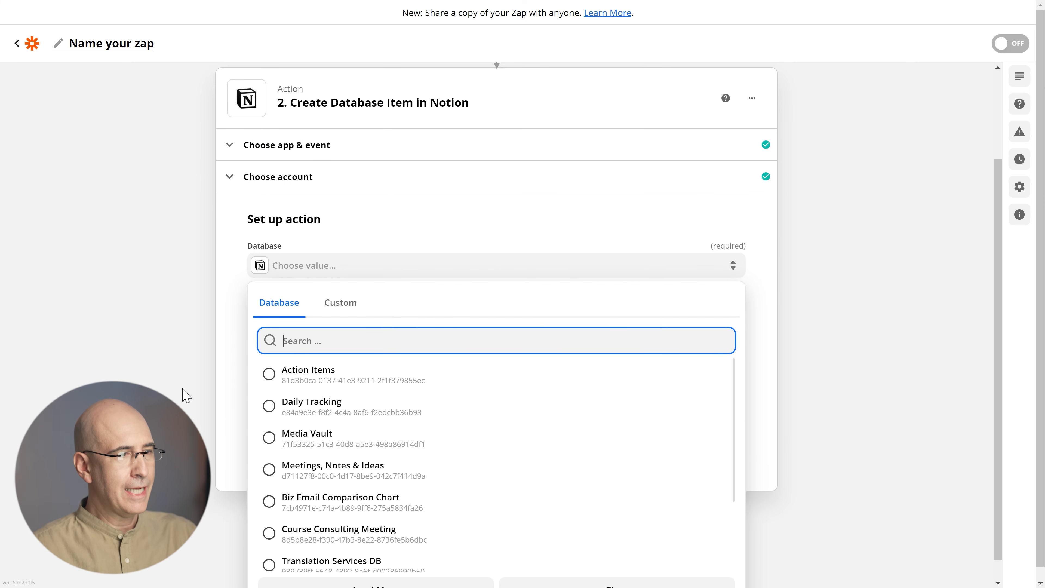
left_click(272, 405)
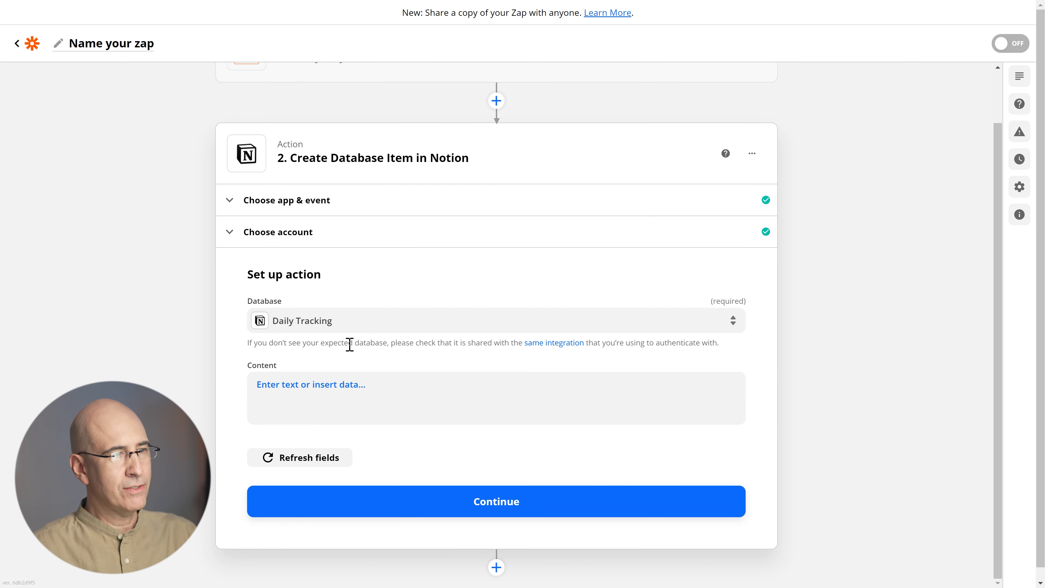
In the action setup, map the item's Title to the trigger's Pretty Date value
left_click(425, 515)
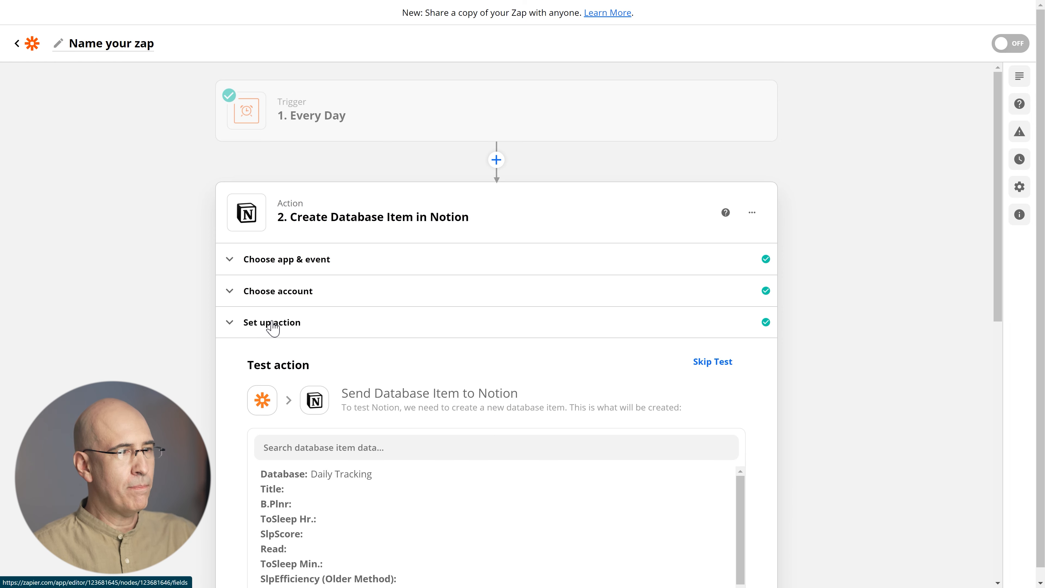
left_click(256, 322)
scroll(177, 322, "down", 4)
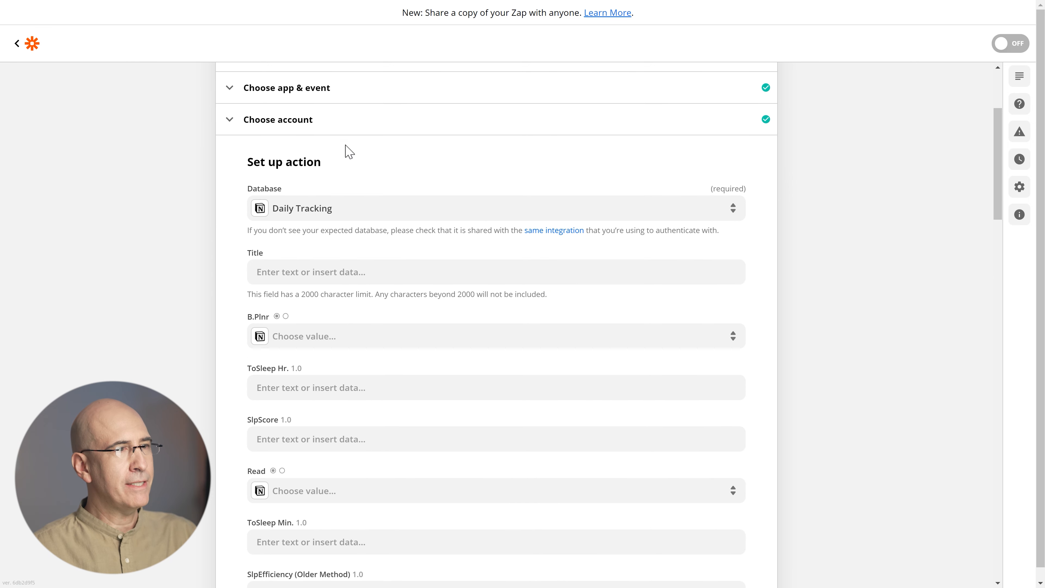
left_click(293, 272)
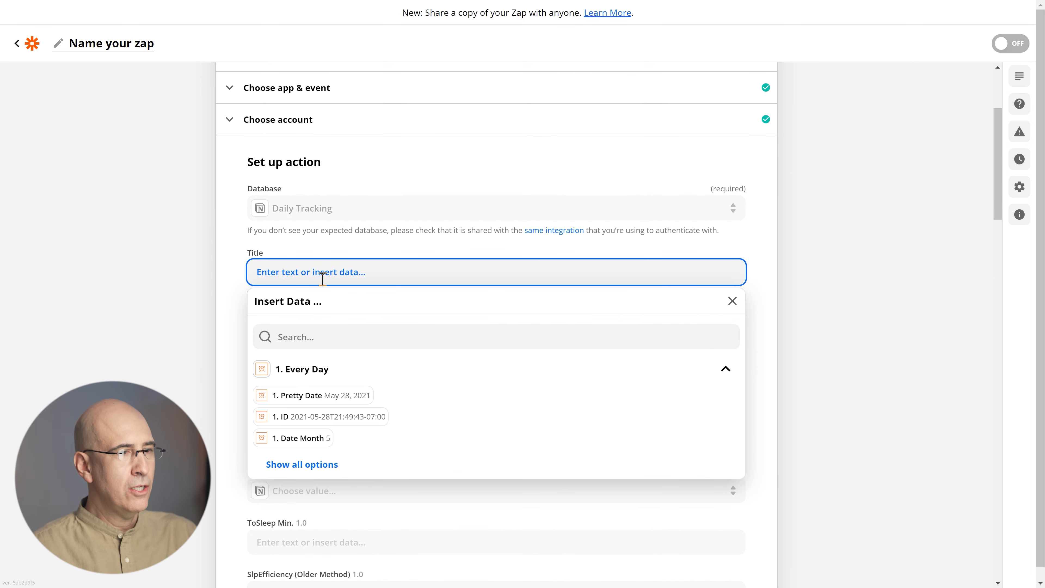
left_click(303, 465)
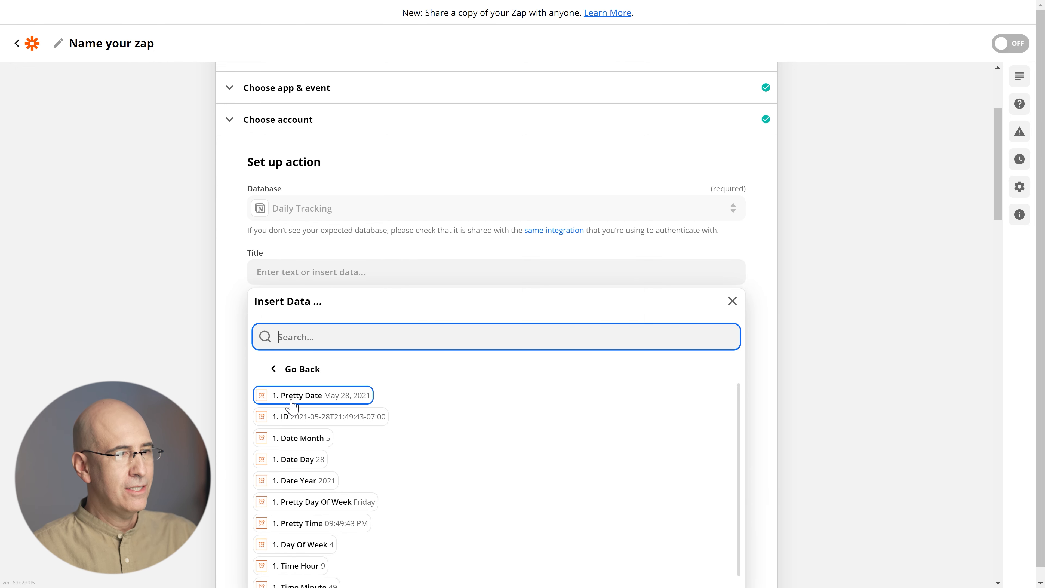
left_click(343, 396)
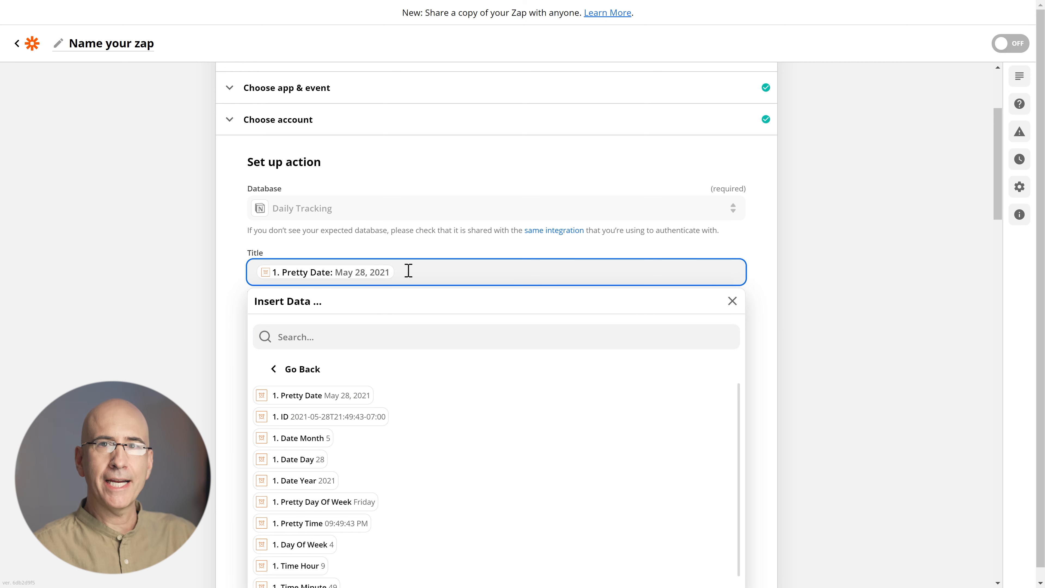
left_click(176, 272)
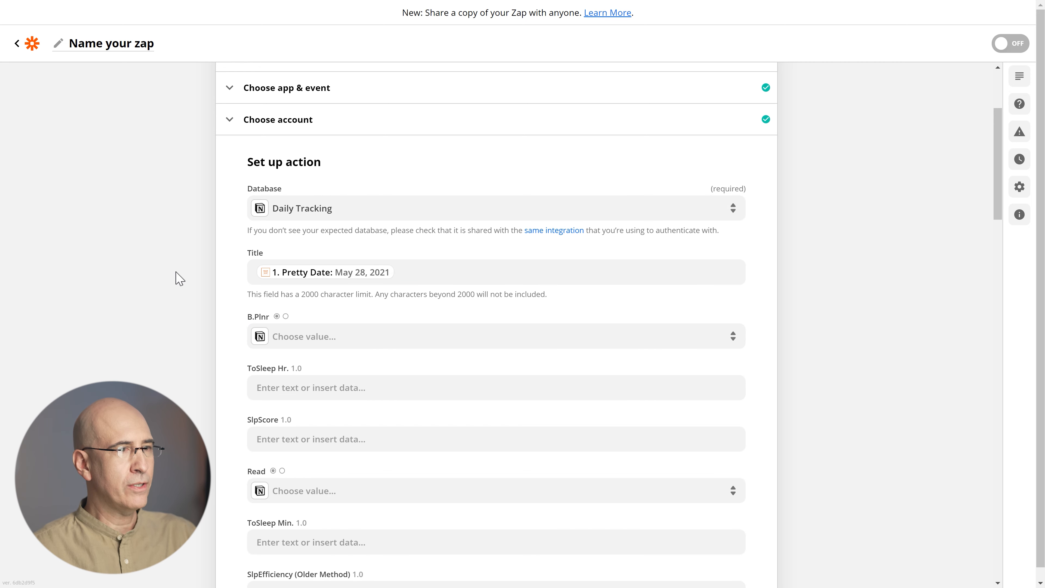
Examine the remaining Daily Tracking fields available in the action, from B.Plnr through to Content
scroll(186, 307, "down", 4)
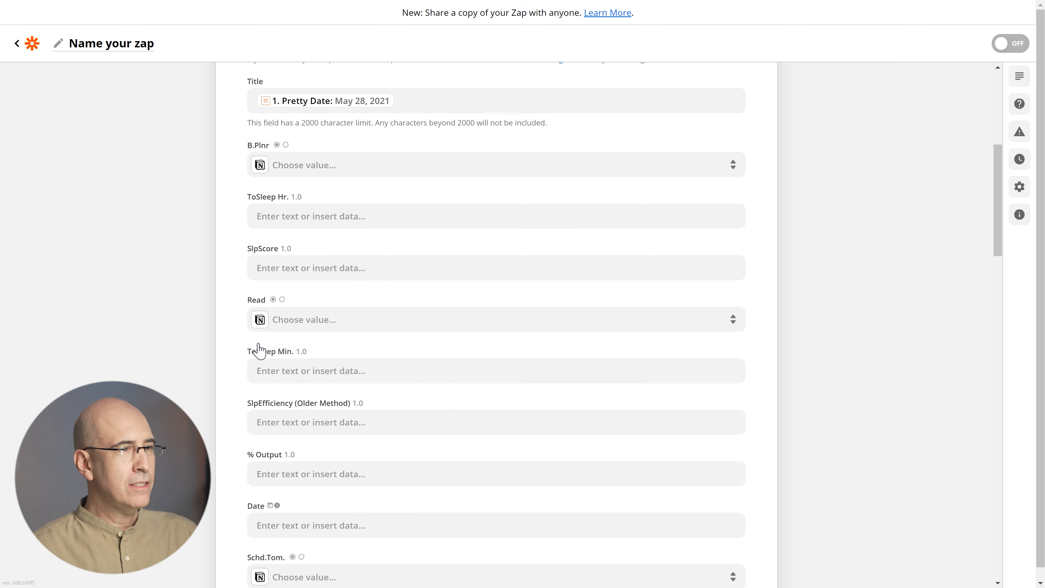
scroll(186, 395, "down", 3)
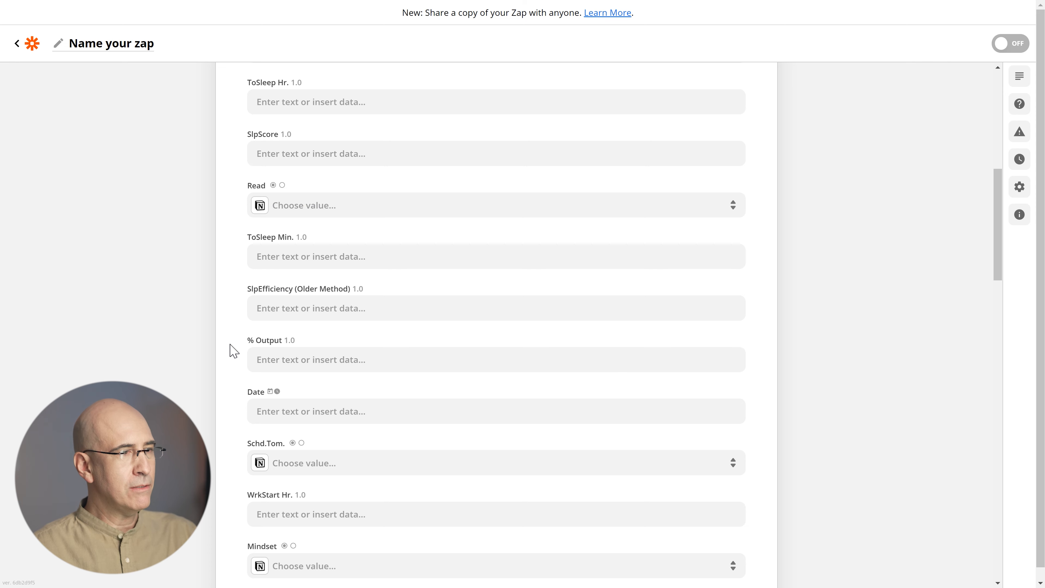
scroll(234, 351, "down", 2)
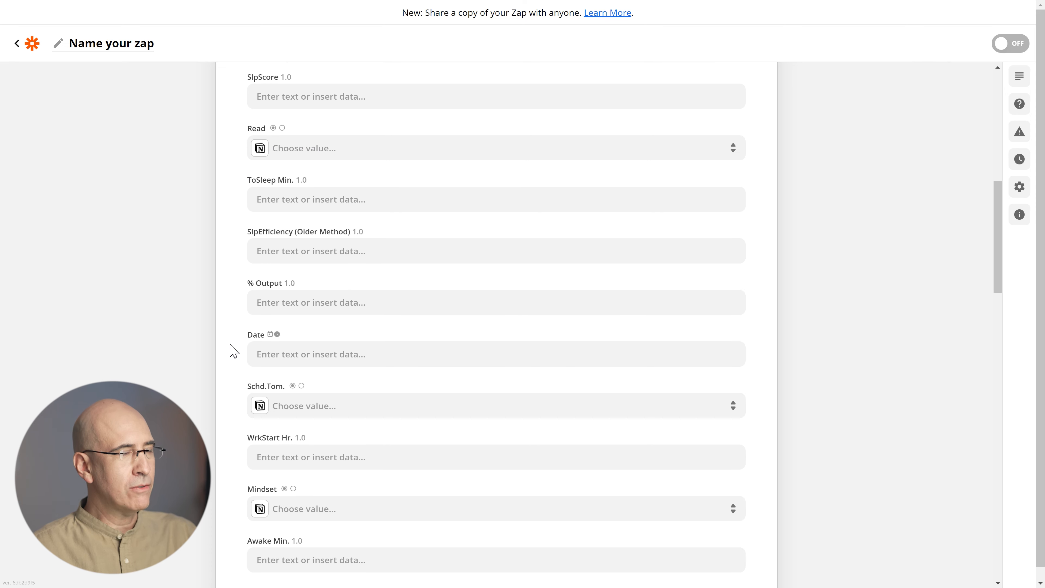
scroll(234, 351, "down", 3)
scroll(214, 333, "down", 2)
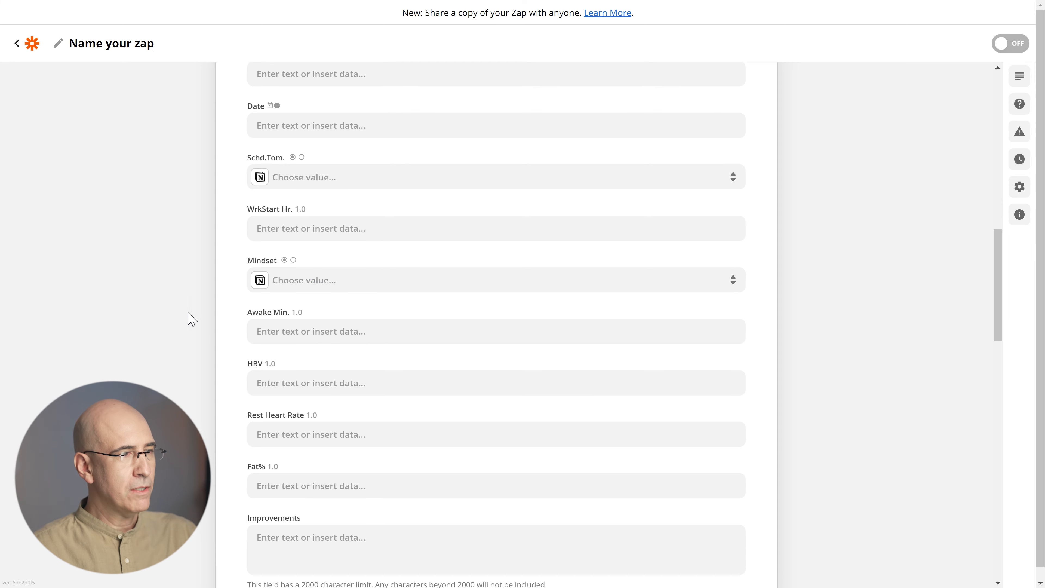
scroll(183, 391, "down", 5)
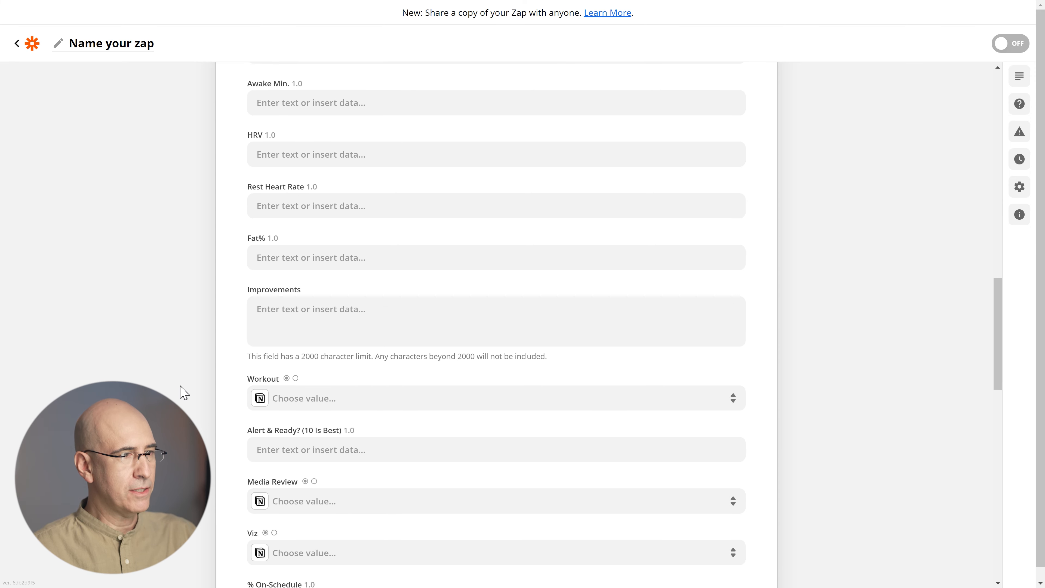
scroll(184, 393, "down", 5)
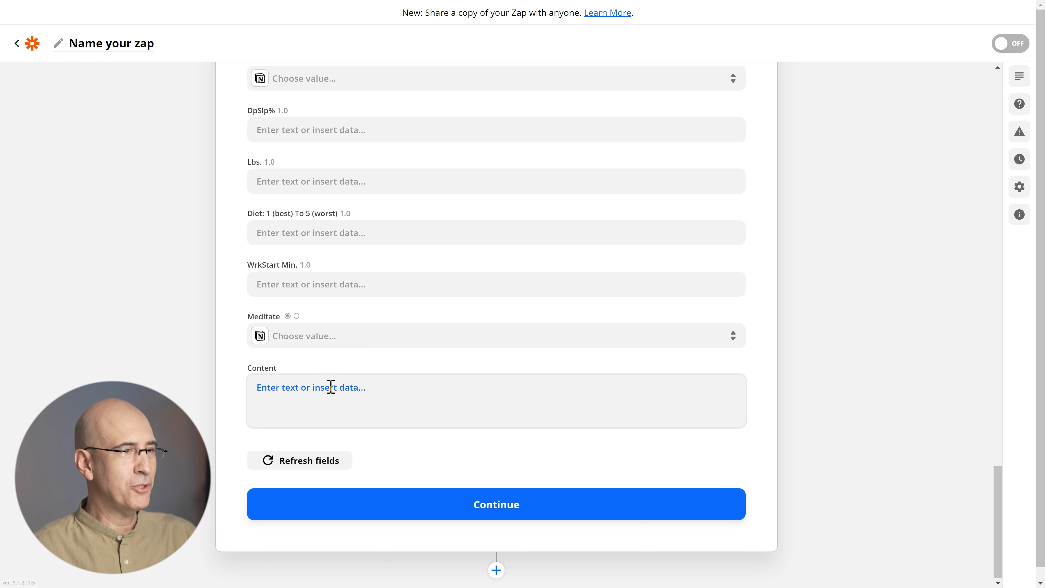
Refresh the action's fields and run a test that sends an item to the Daily Tracking database
left_click(338, 455)
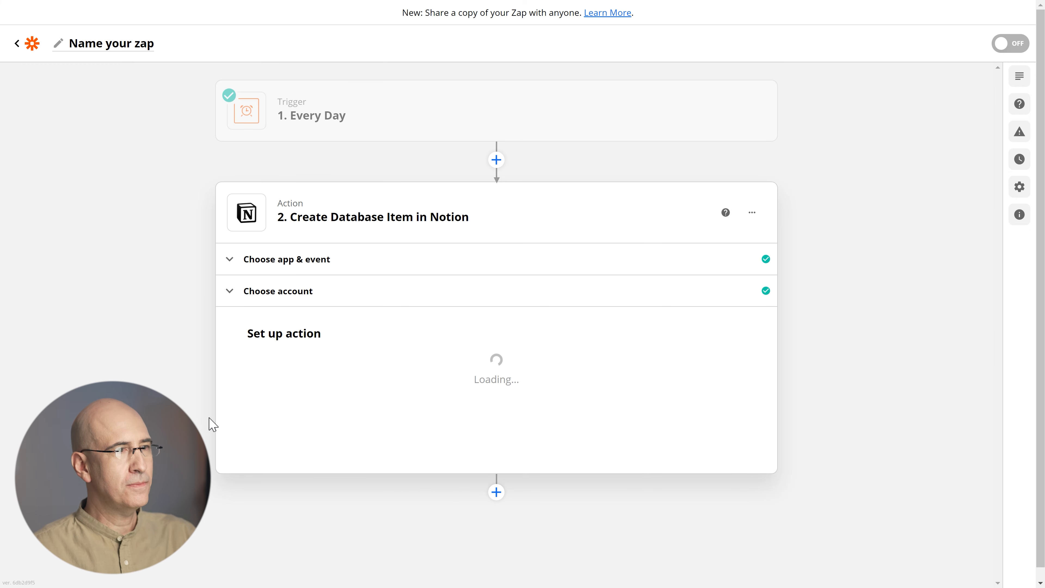
left_click(374, 508)
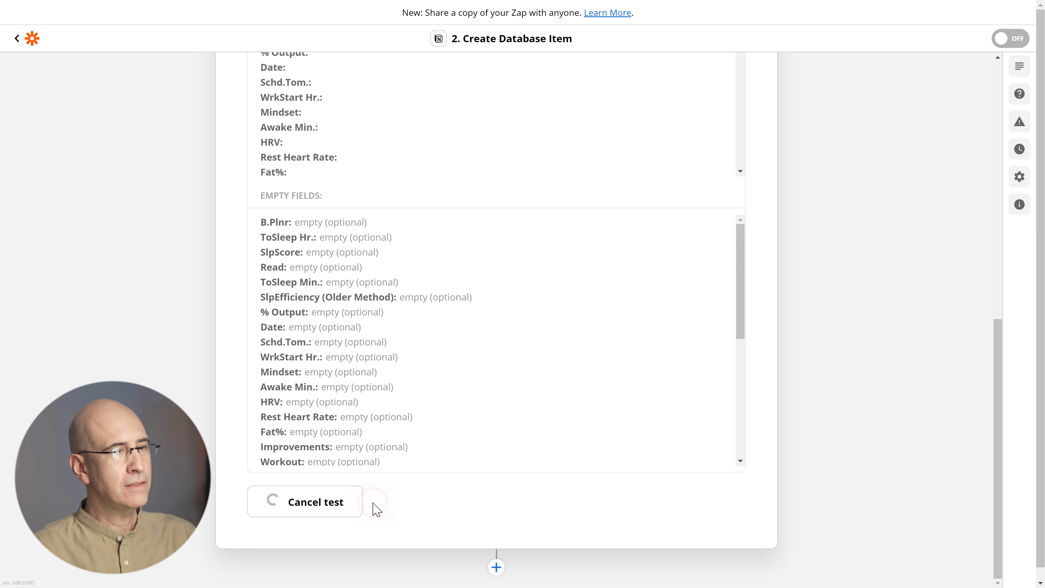
left_click(614, 473)
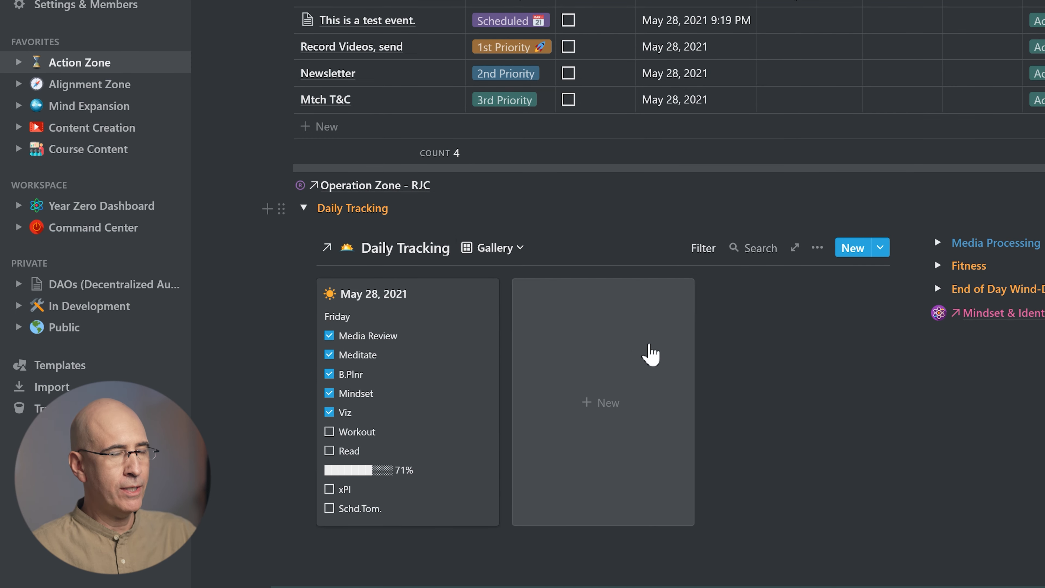
Inspect the filter applied to the Daily Tracking gallery in Notion
left_click(703, 250)
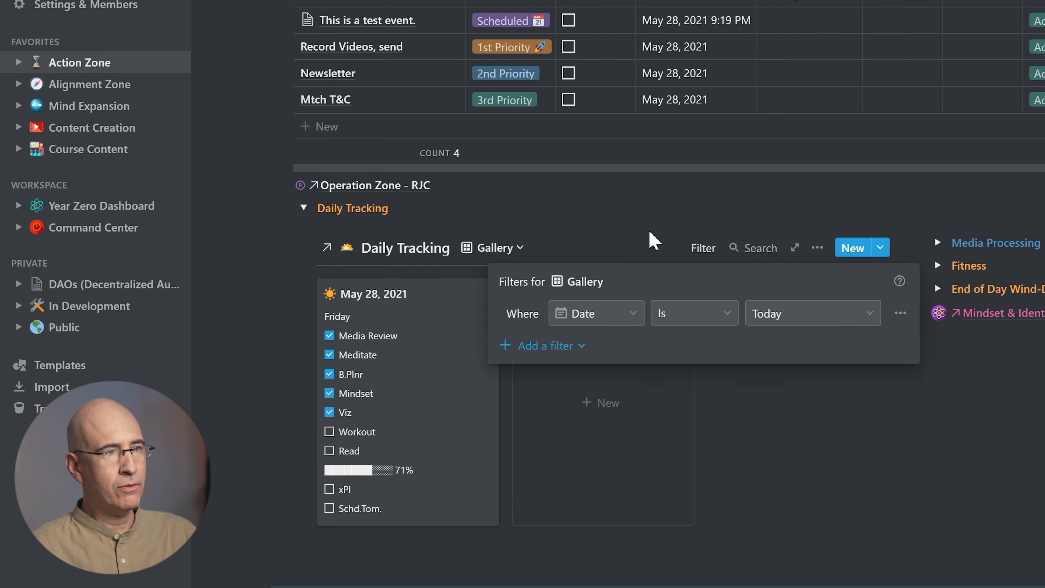
left_click(539, 383)
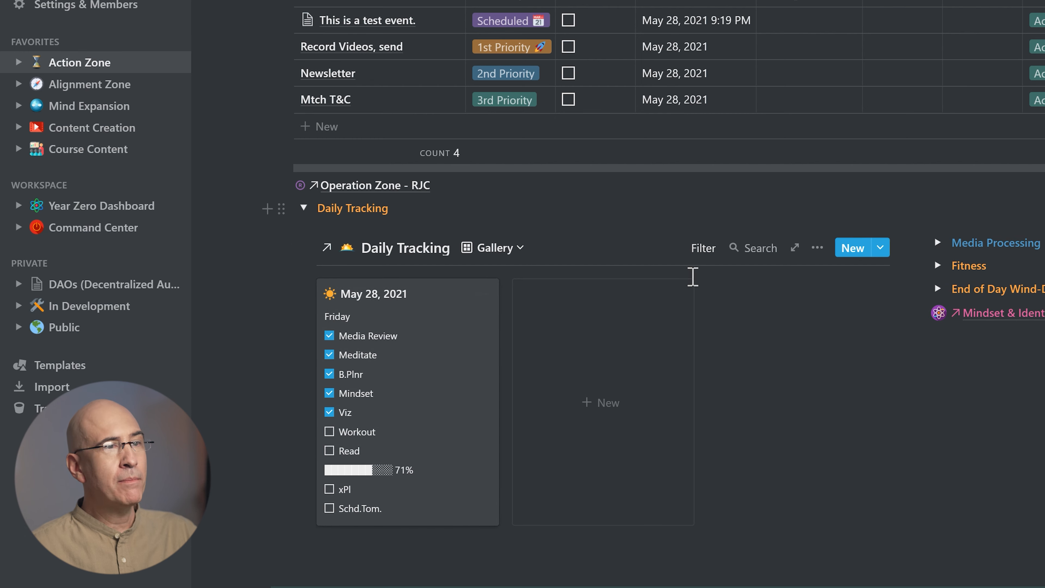
left_click(704, 250)
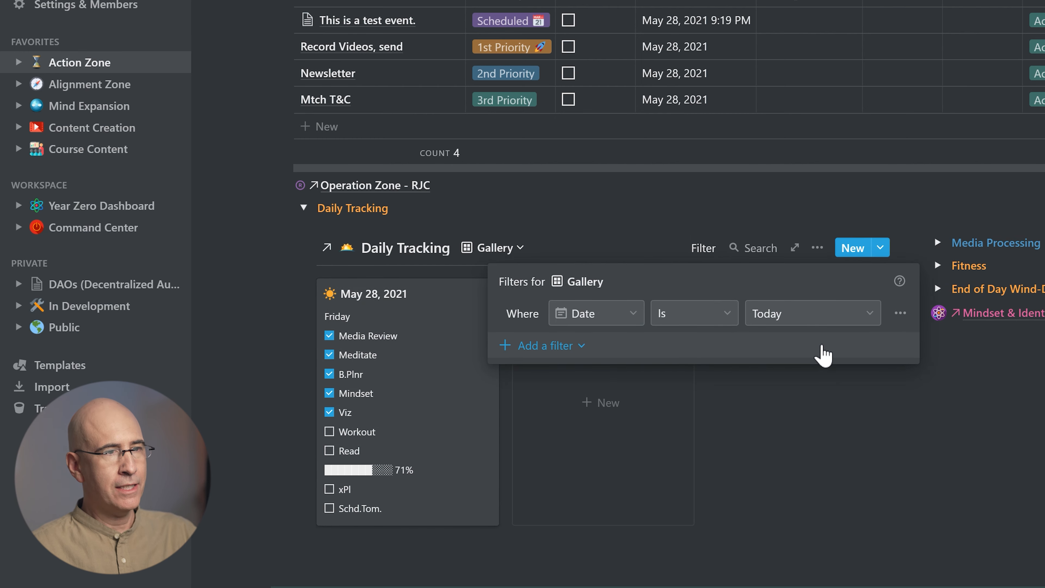
left_click(1014, 344)
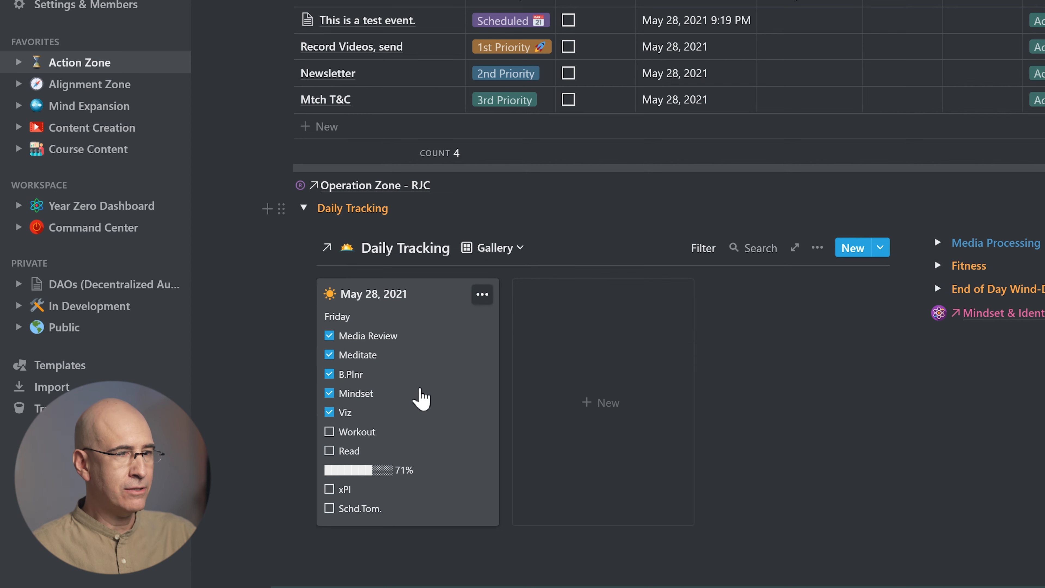